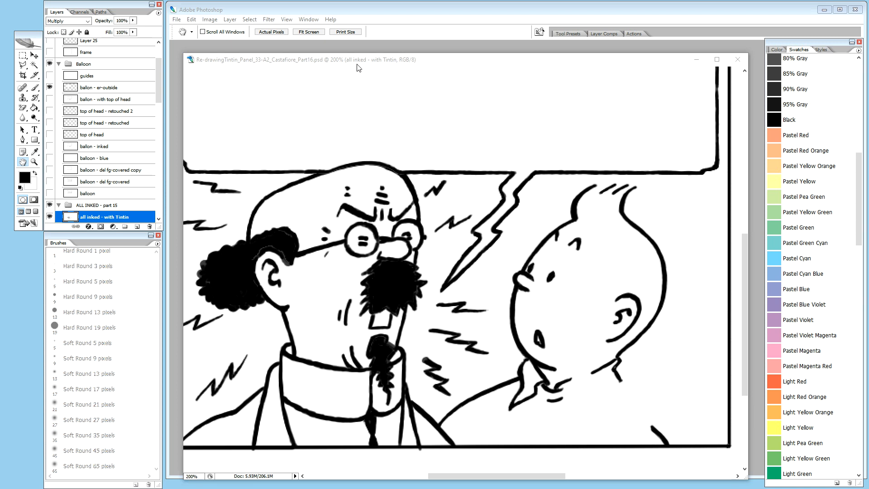
Put away the book cover image in Photos and return to the comic panel document in Photoshop
left_click(386, 63)
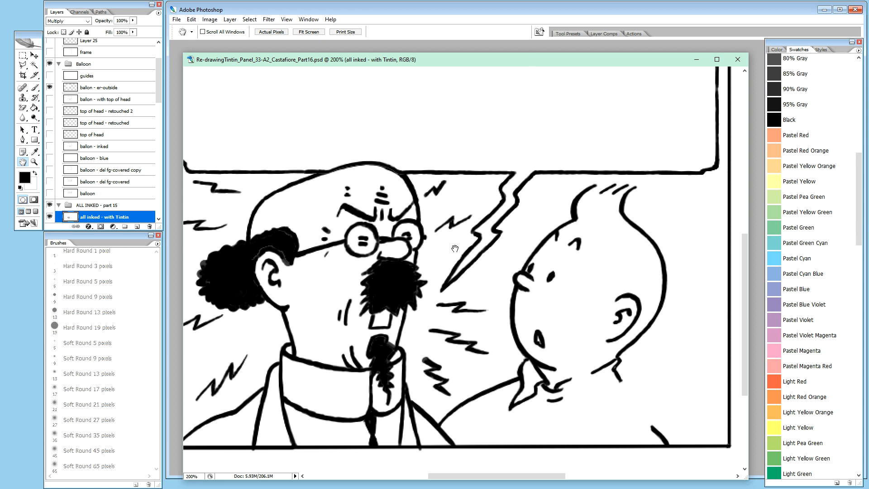
left_click_drag(440, 63, 435, 59)
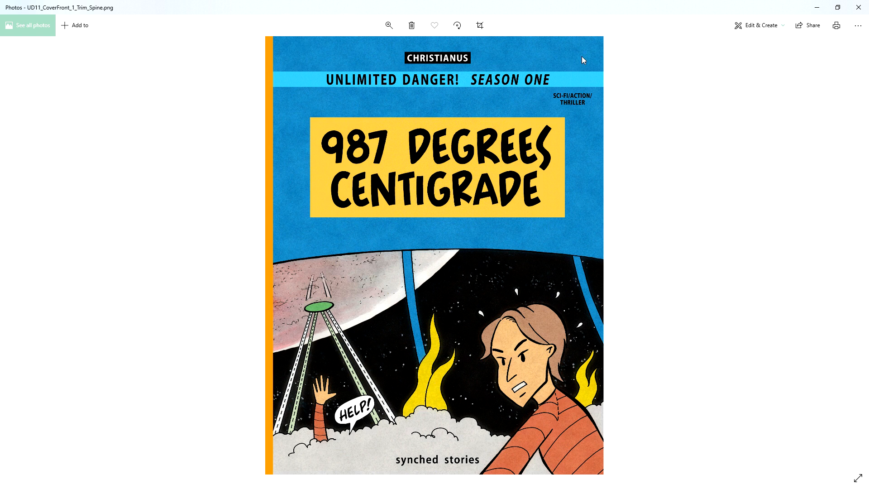
left_click(822, 7)
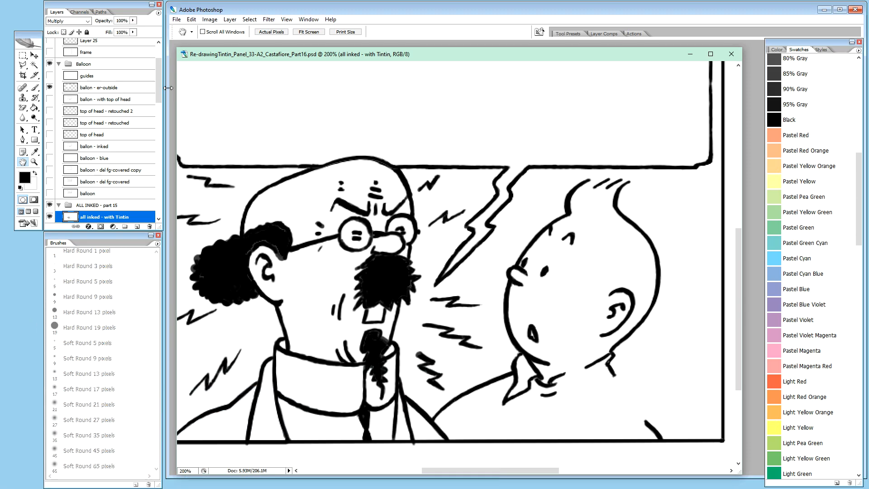
Select the "all inked - with Tintin" layer and inspect it alone before showing the other layers again
left_click_drag(158, 88, 158, 101)
left_click(127, 177)
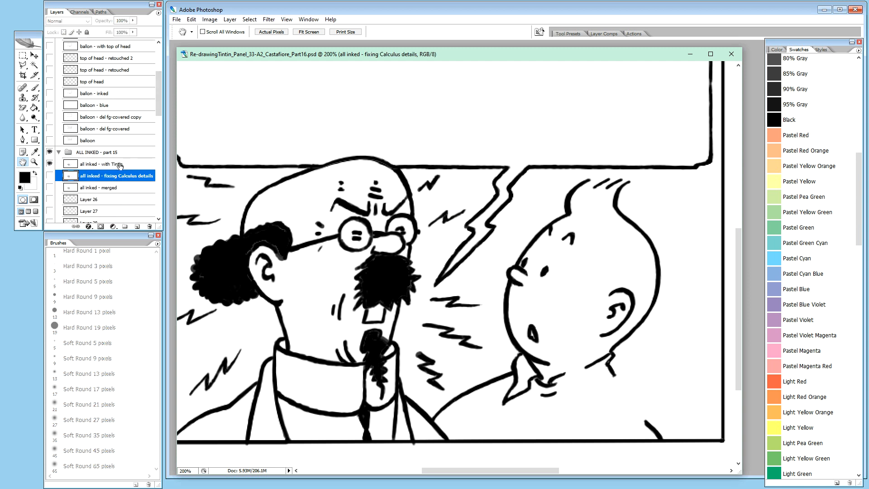
left_click(120, 165)
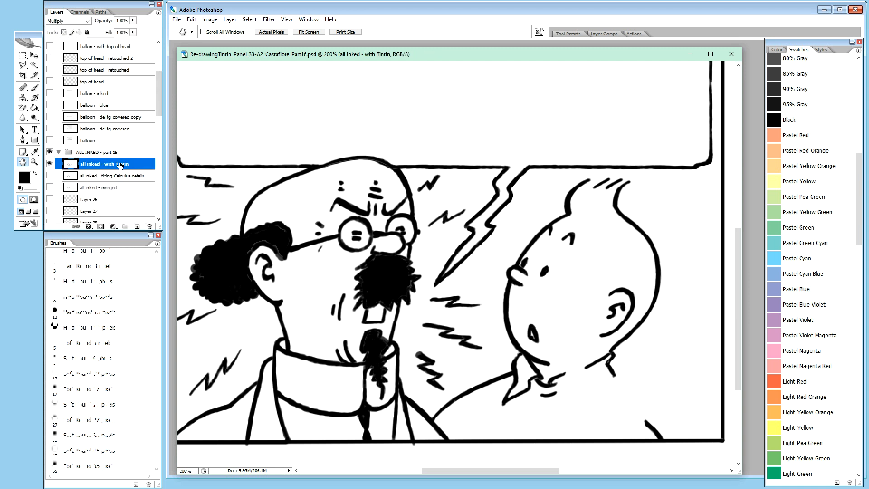
left_click(49, 166)
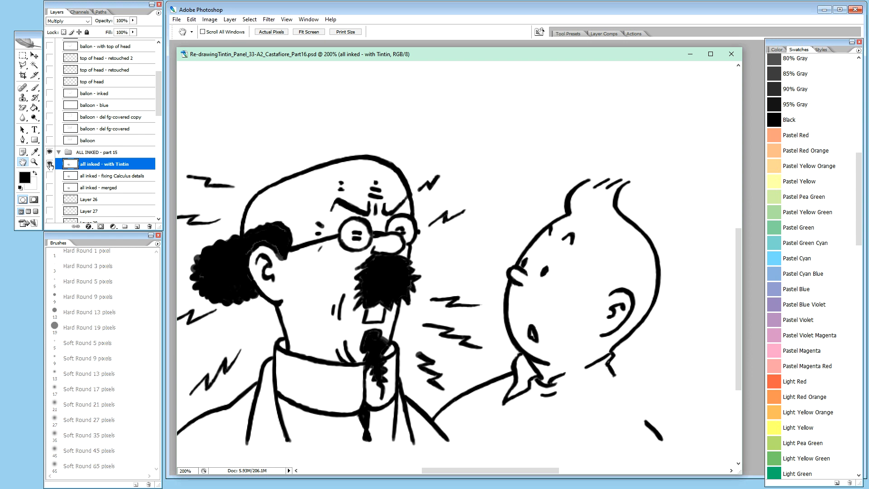
left_click(50, 164)
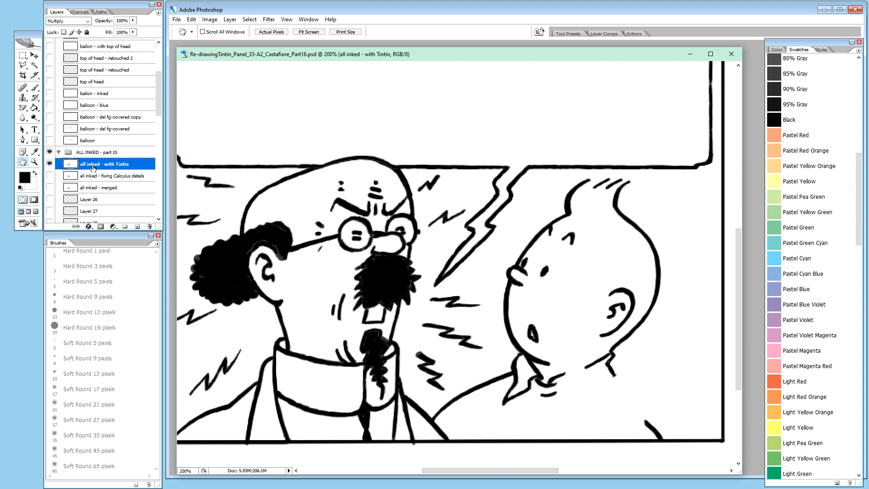
Duplicate the "all inked - with Tintin" layer and hide the original
left_click_drag(101, 168, 105, 166)
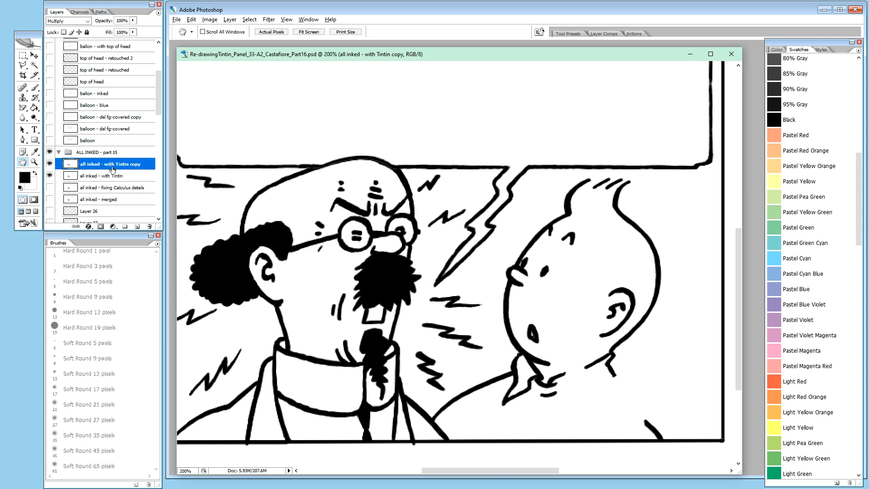
left_click(50, 176)
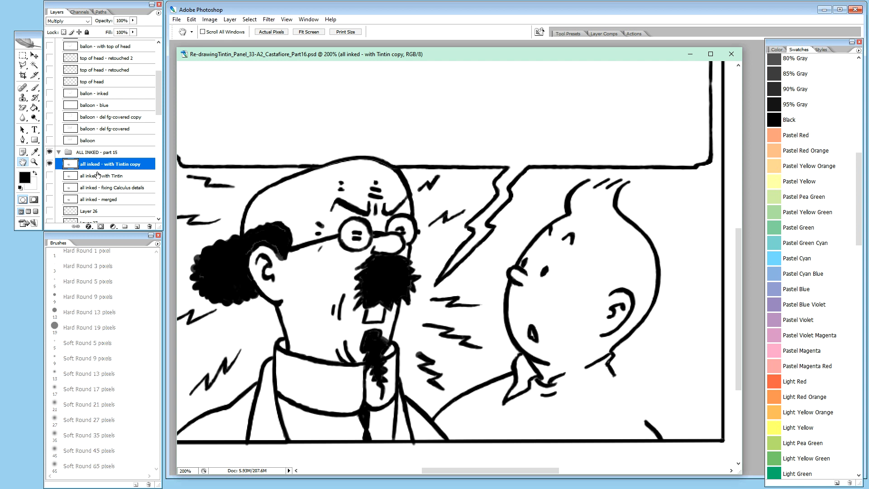
Rename the duplicated layer as "all inked - with the hand"
double_click(128, 166)
left_click_drag(114, 165, 136, 172)
type("the hand")
key("Return")
left_click(110, 176)
left_click(114, 166)
left_click(50, 164)
left_click(50, 164)
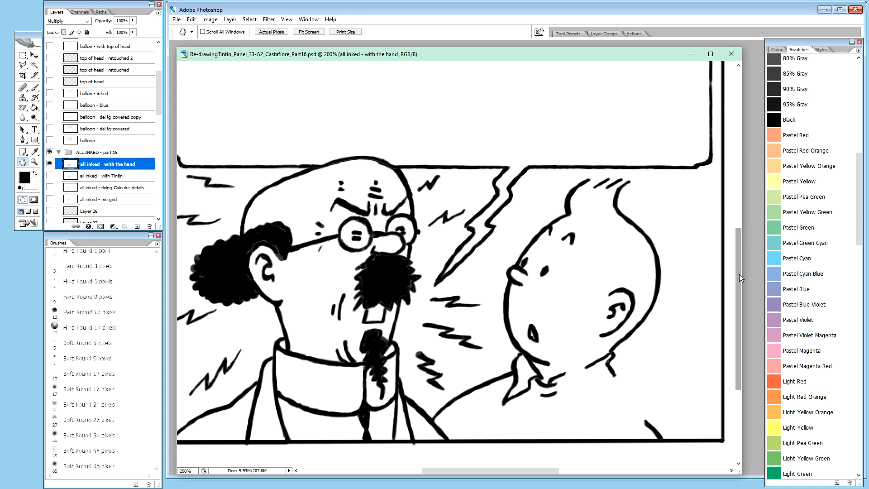
left_click(110, 174)
left_click(123, 162)
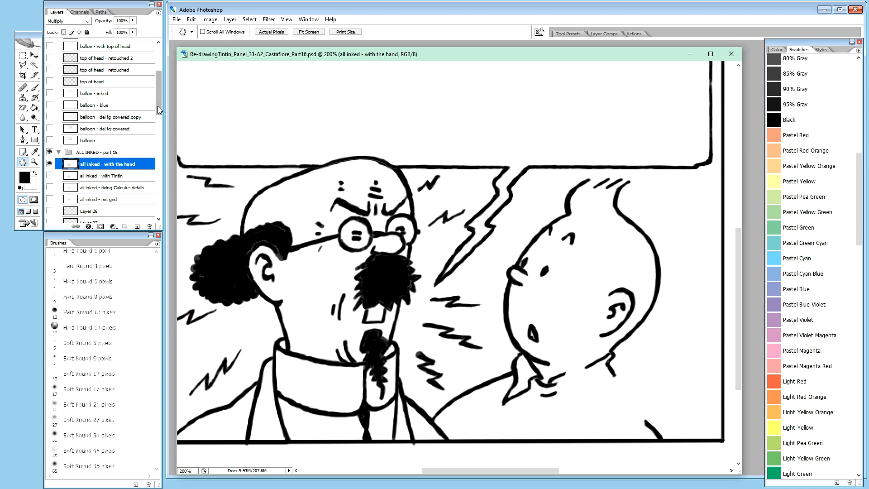
Collapse the Calculus R3 group and show the "hand R2 - moved" sketch layer in the Hand R2 - part 11 group
left_click_drag(159, 105, 169, 145)
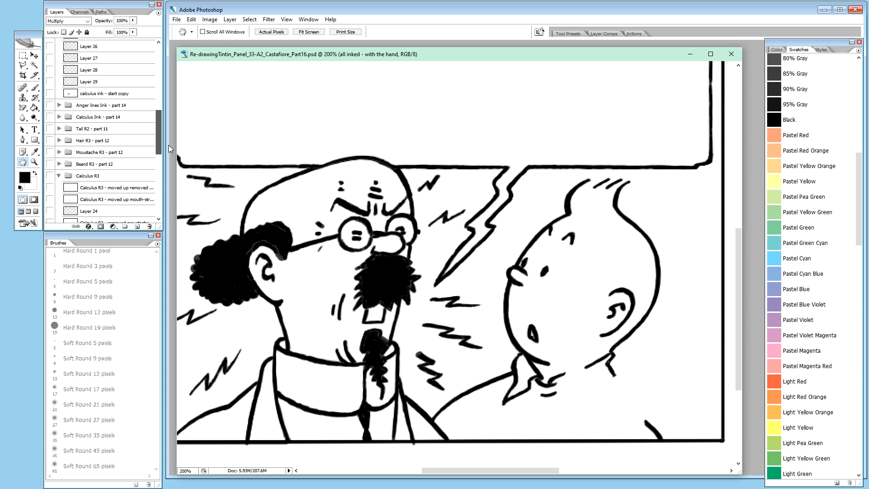
left_click_drag(168, 145, 169, 158)
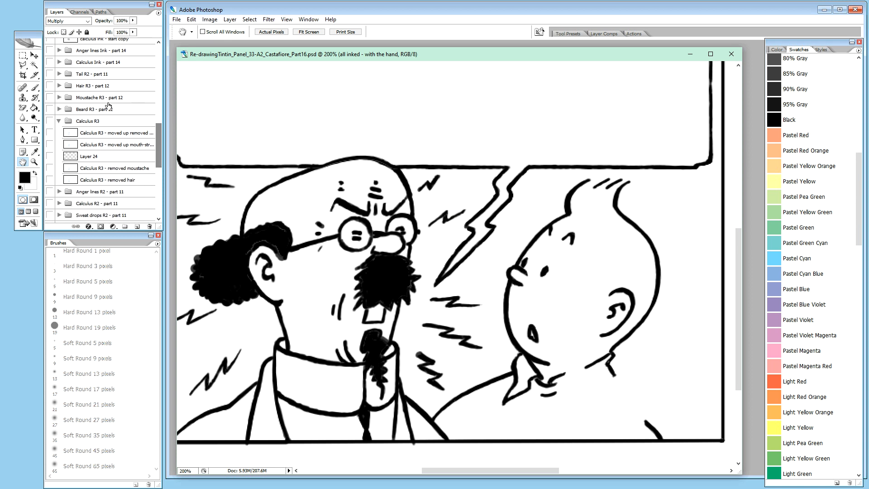
left_click(58, 122)
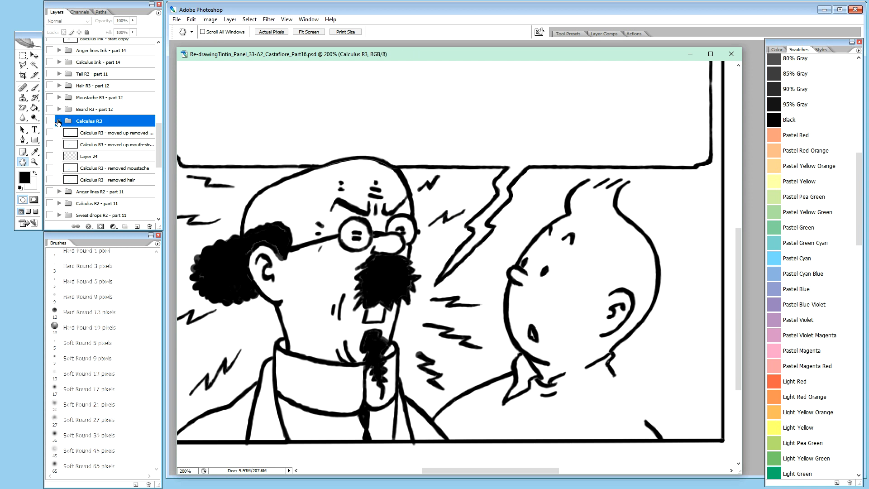
left_click(58, 121)
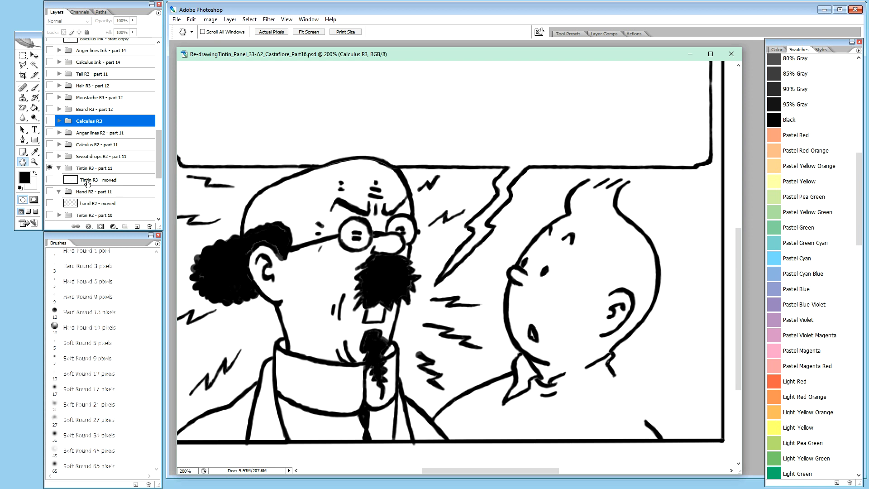
left_click(50, 204)
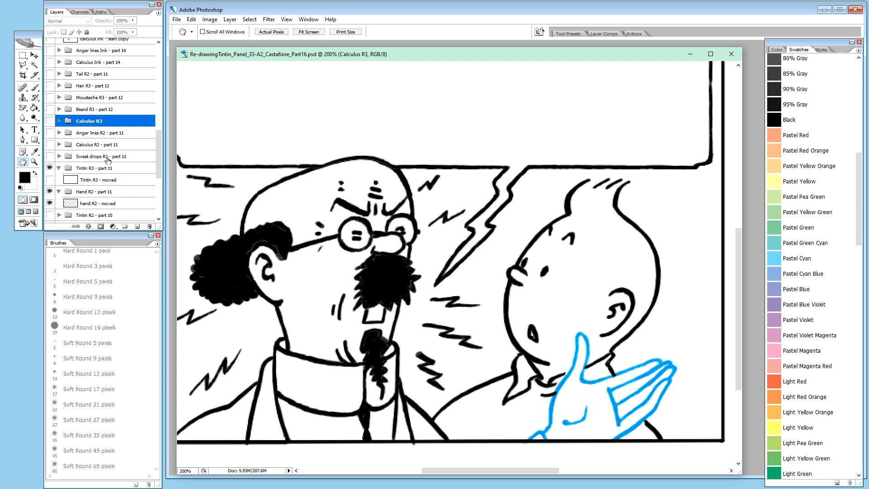
Make the "all inked - with the hand" layer in the ALL INKED - part 15 group the active drawing layer
scroll(159, 156, "up", 5)
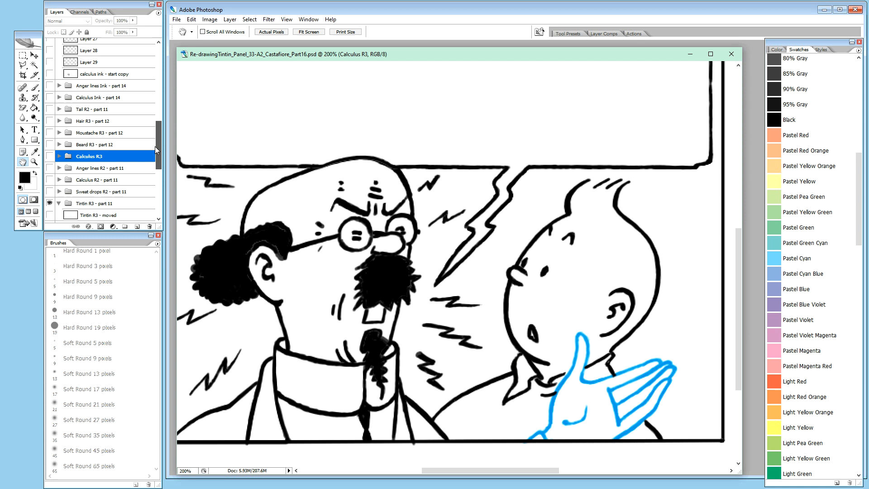
scroll(152, 138, "up", 2)
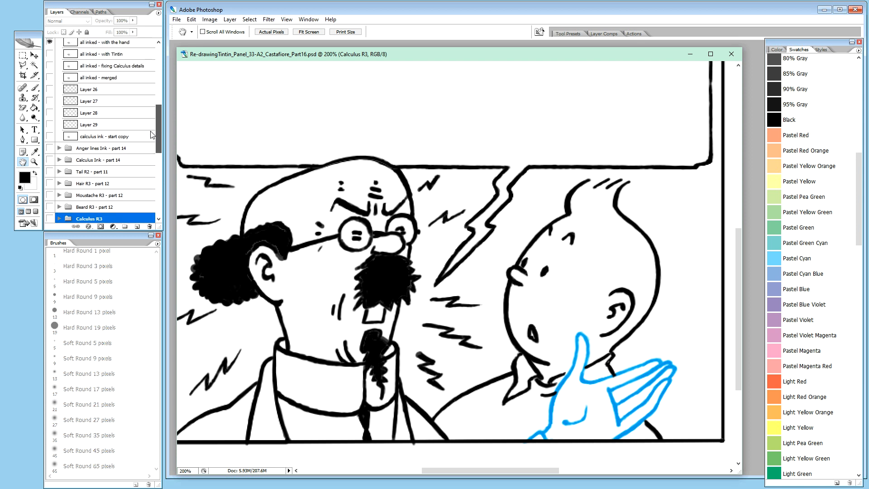
scroll(149, 123, "up", 2)
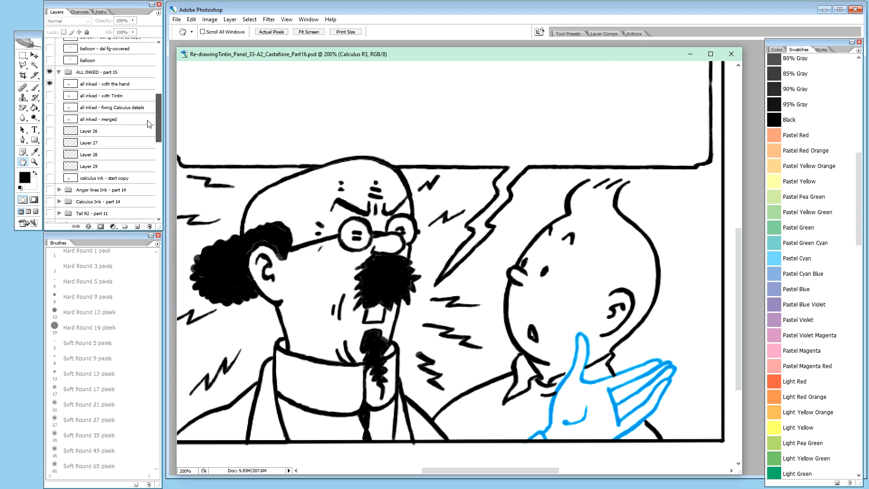
left_click(120, 84)
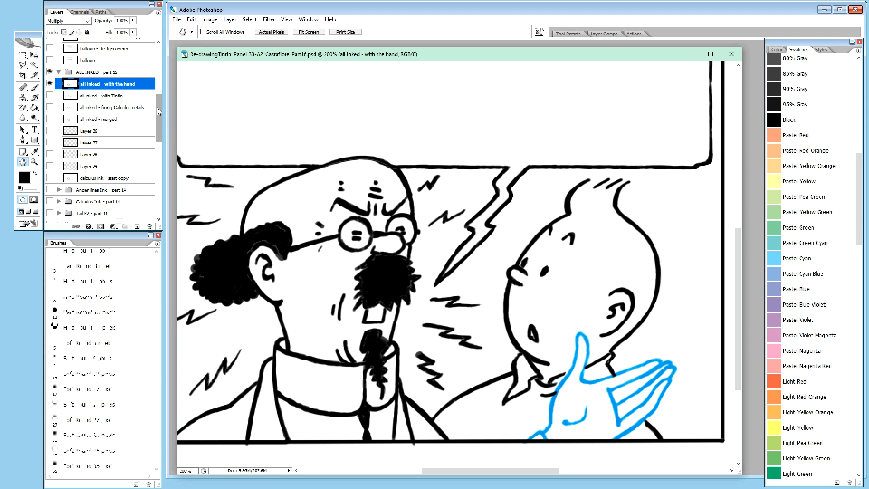
left_click(118, 97)
left_click(122, 84)
mouse_move(158, 105)
left_mouse_down()
mouse_move(165, 158)
mouse_move(156, 60)
mouse_move(161, 99)
left_mouse_up()
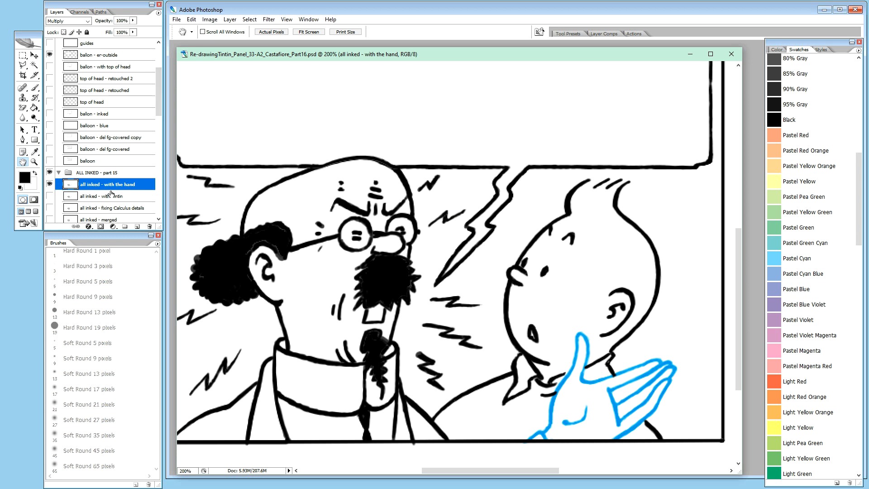
left_click_drag(421, 58, 417, 54)
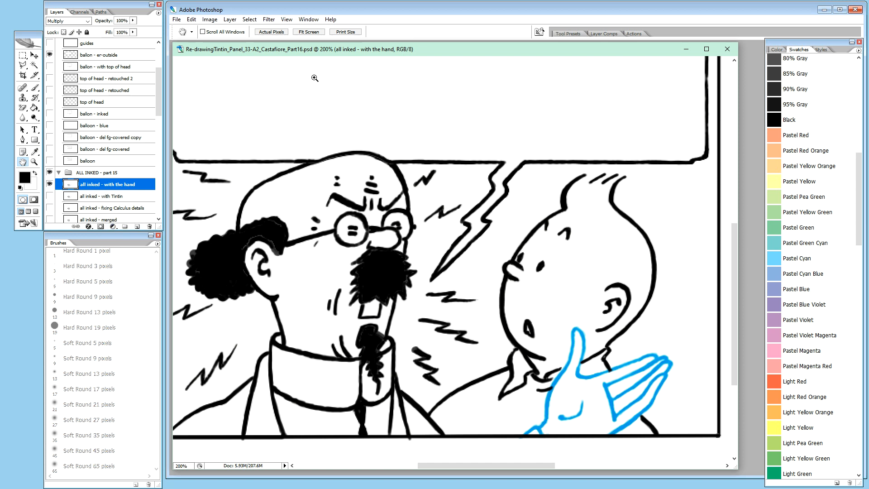
key("ctrl+plus")
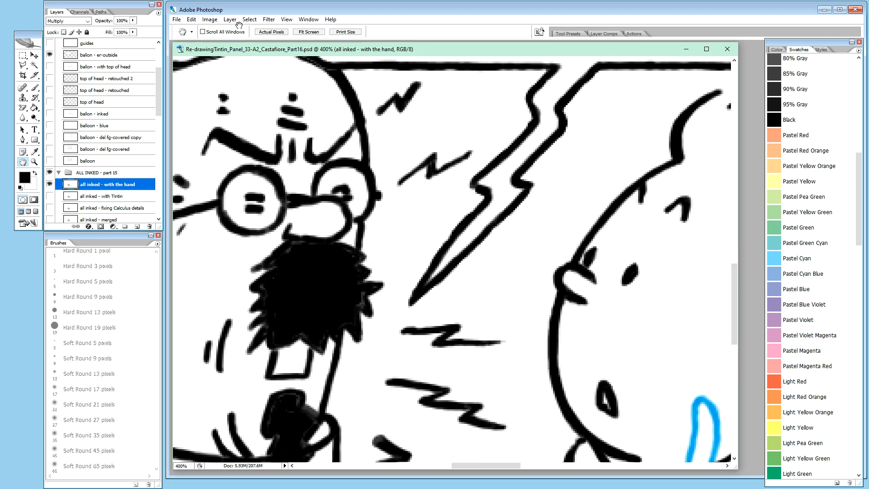
left_click_drag(481, 295, 309, 101)
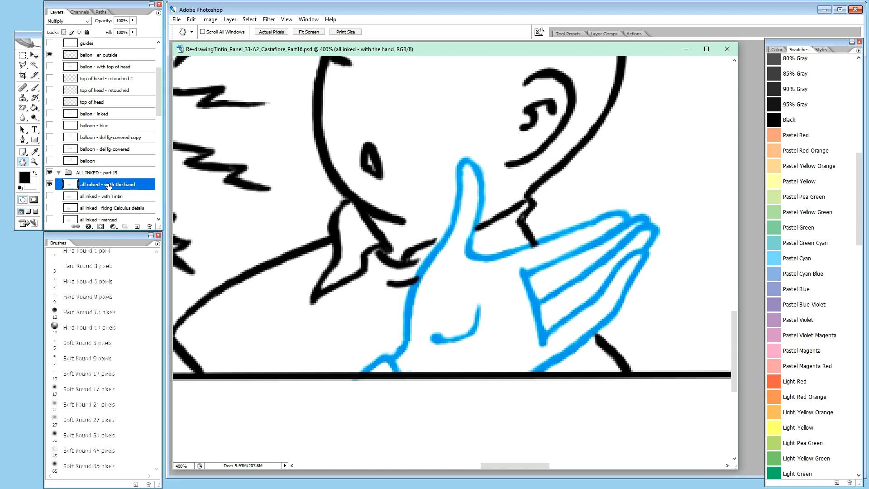
key("ctrl+Tab")
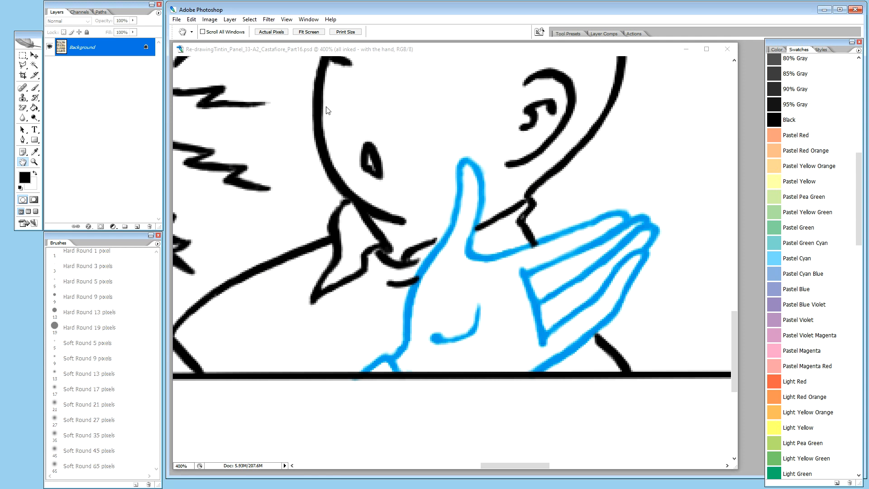
left_click(403, 51)
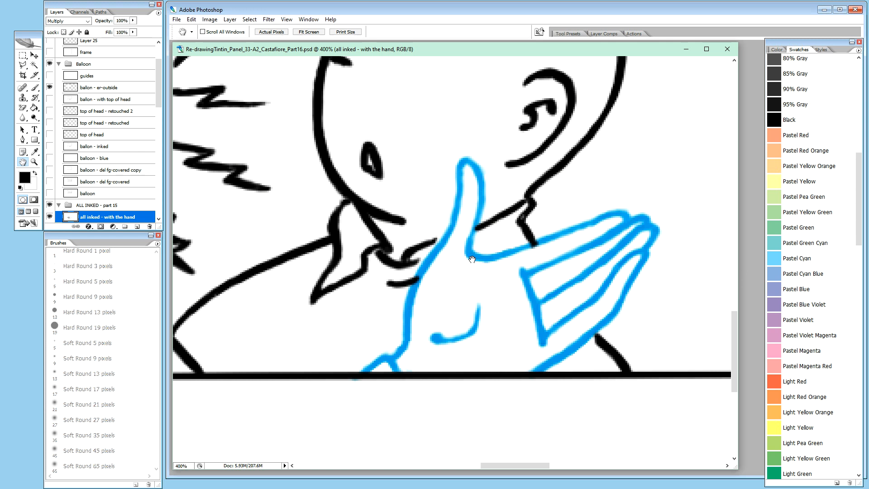
left_click_drag(467, 263, 462, 263)
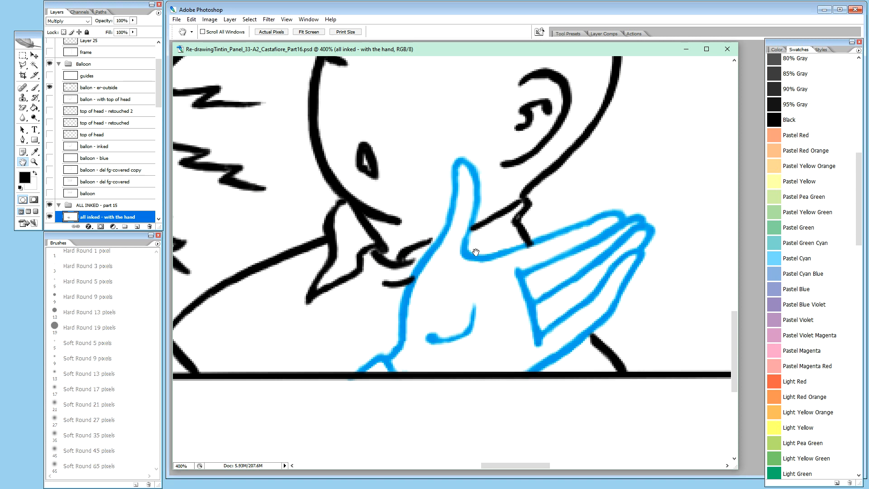
left_click_drag(468, 264, 468, 265)
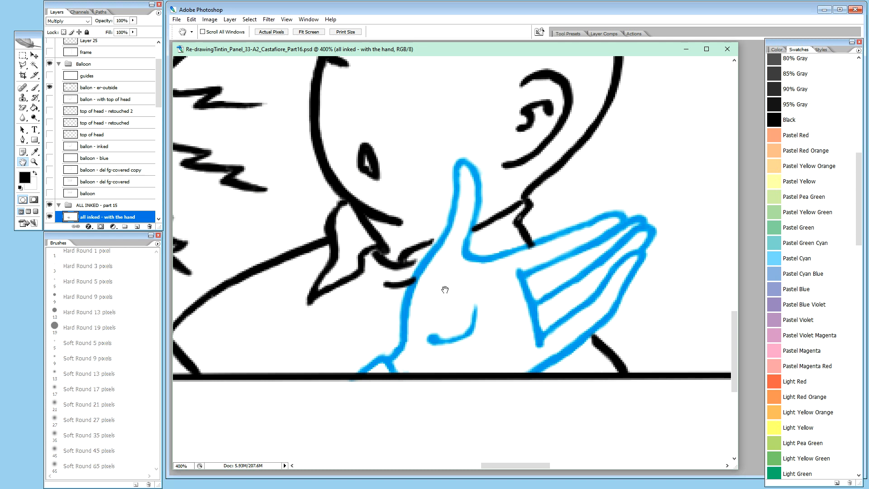
left_click_drag(450, 291, 446, 291)
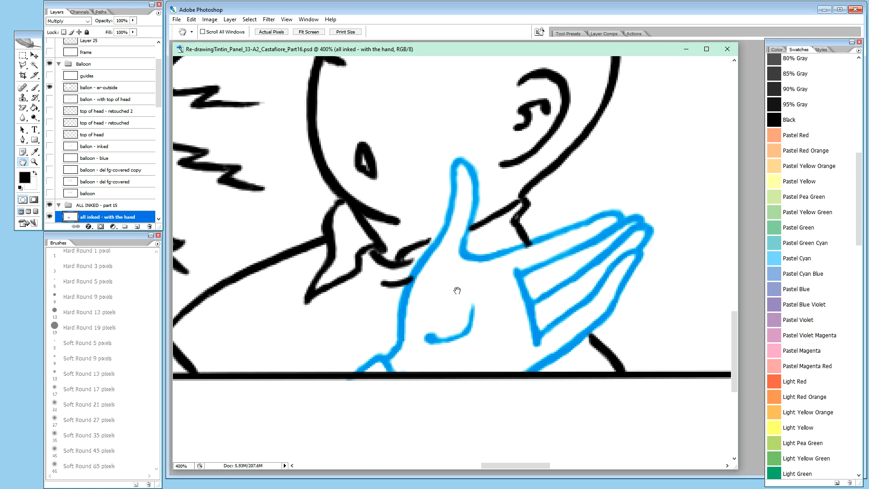
key("v")
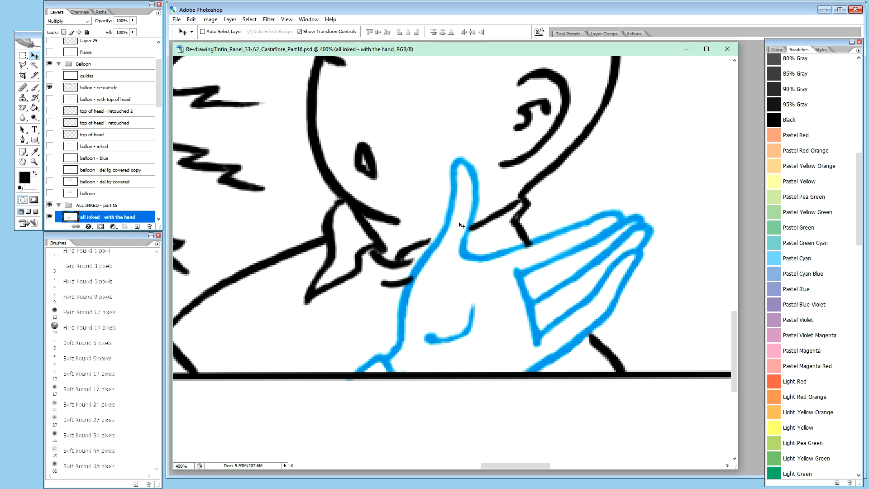
Ink the sleeve cuff and the lower outer edge of the wrist in black with a 4-pixel brush at 75% opacity
key("b")
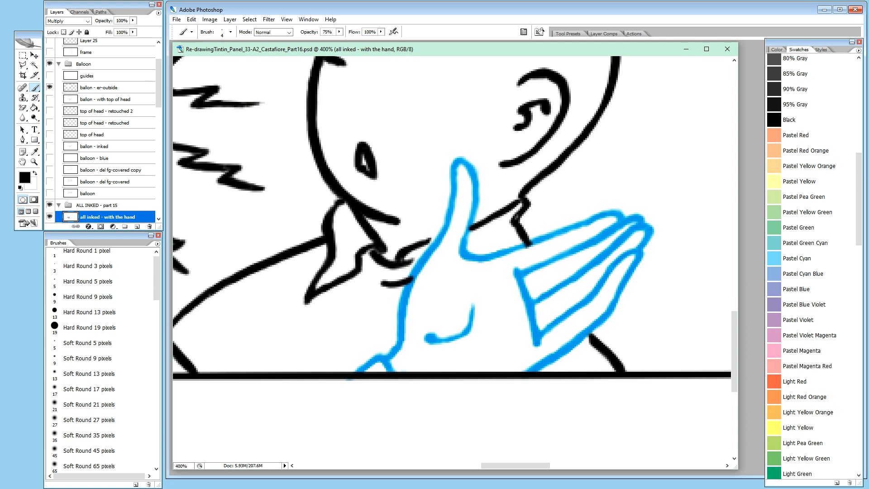
key("ctrl+Tab")
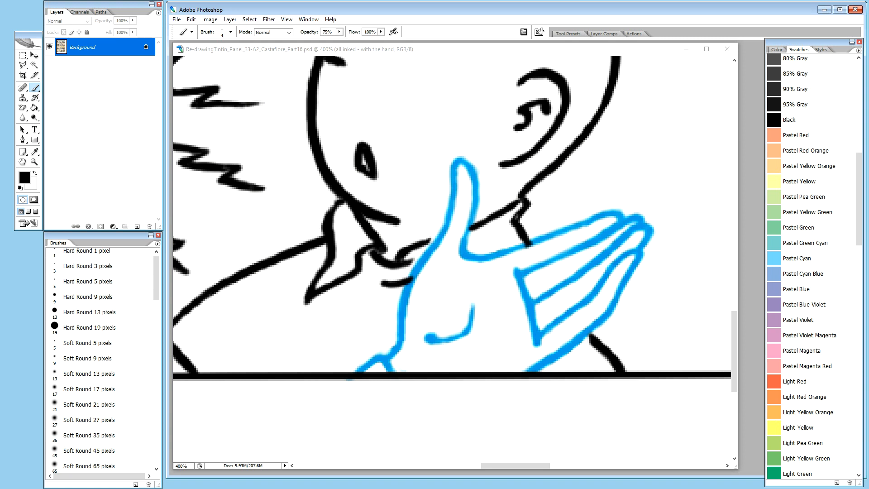
left_click(484, 54)
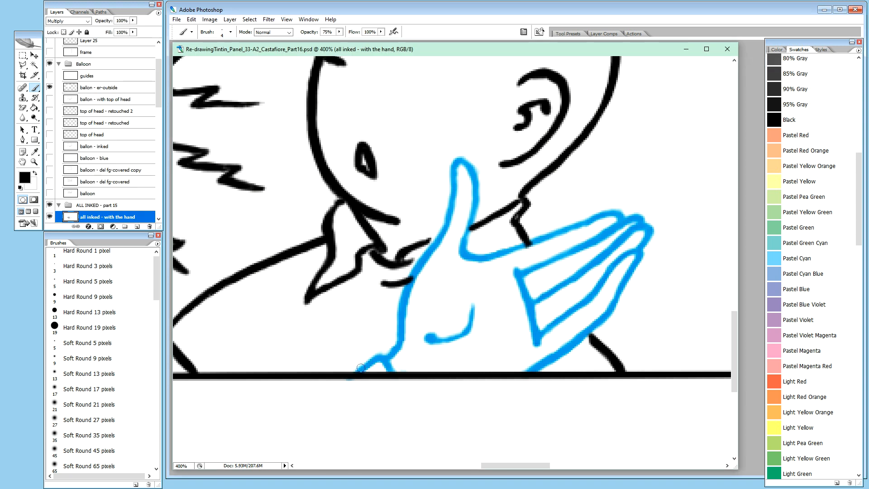
left_click_drag(356, 372, 376, 358)
left_click_drag(376, 357, 380, 353)
left_click_drag(381, 354, 390, 371)
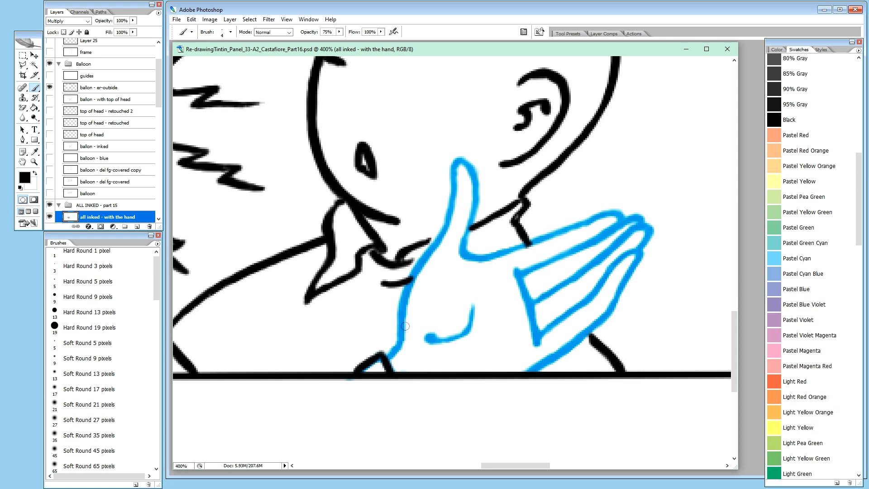
mouse_move(397, 351)
left_mouse_down()
mouse_move(388, 359)
mouse_move(398, 346)
left_mouse_up()
left_click_drag(399, 341, 401, 319)
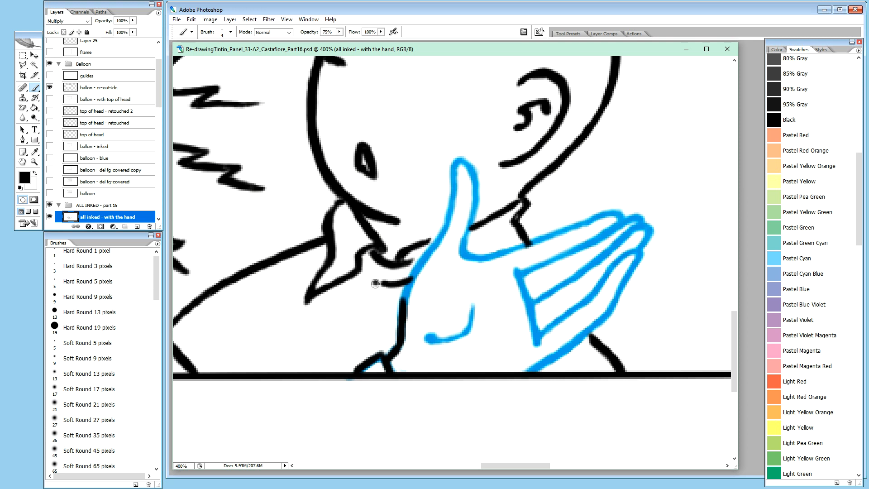
Extend and thicken the short fold line under the collar in black, trimming its upper edge with white
left_click(376, 284)
left_click_drag(385, 286, 398, 284)
key("x")
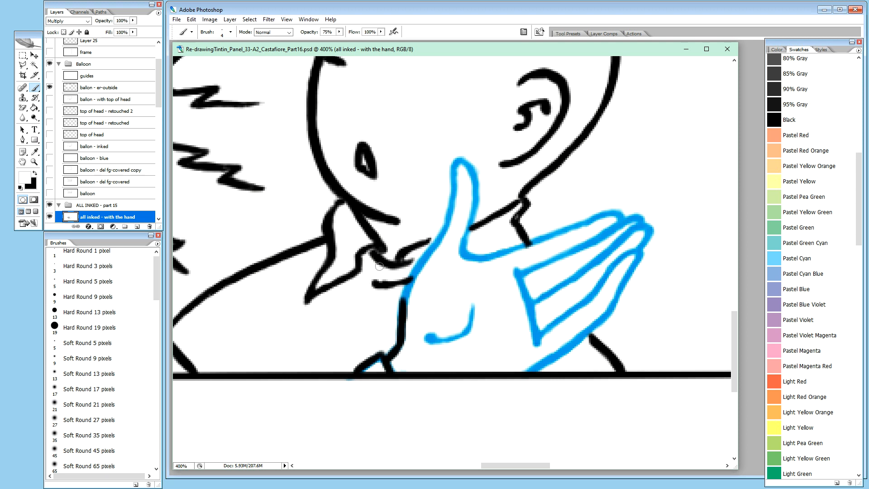
left_click_drag(379, 275, 383, 277)
key("x")
left_click_drag(410, 278, 411, 278)
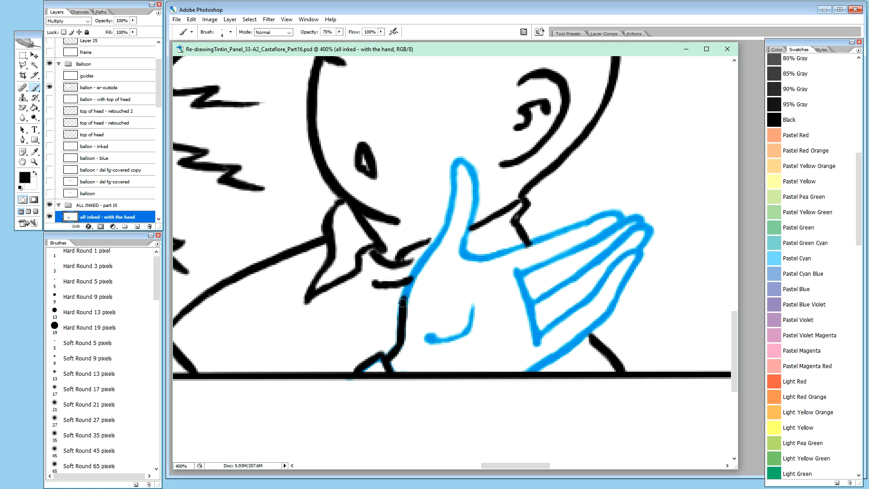
Ink the hand's outer edge from the wrist upward and around the thumb to the base of the index finger
left_click_drag(403, 303, 450, 211)
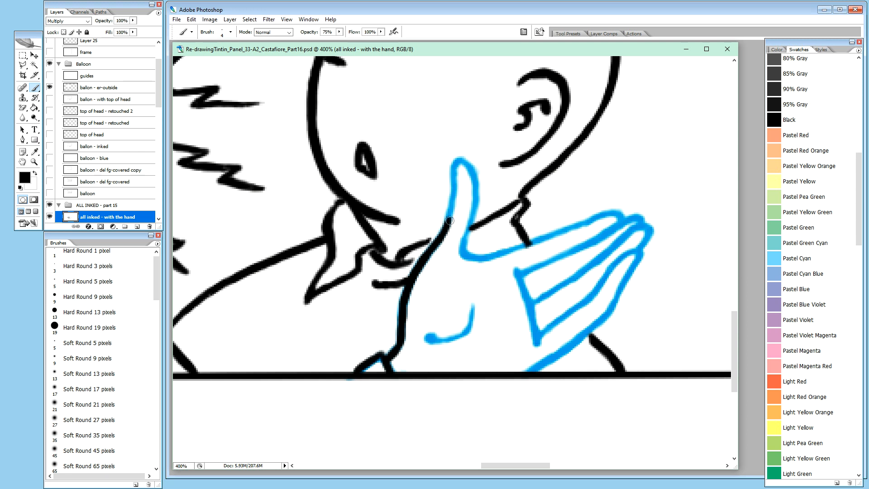
left_click_drag(447, 220, 460, 161)
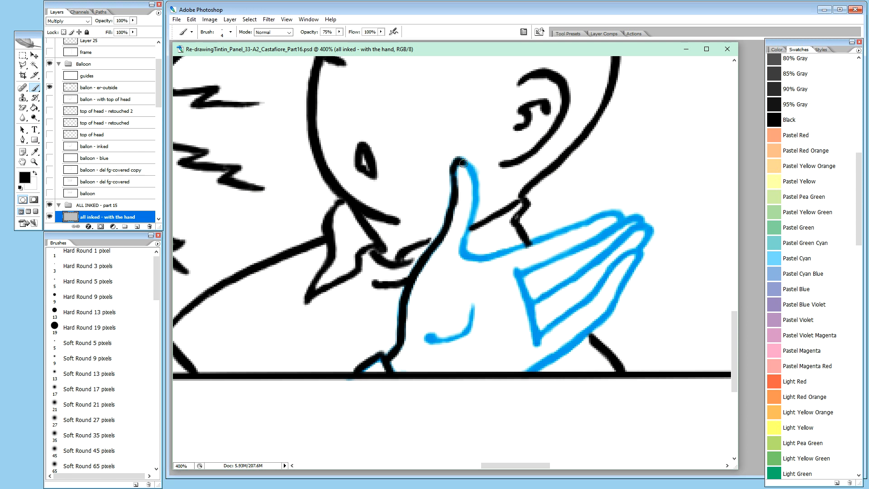
mouse_move(460, 160)
left_mouse_down()
mouse_move(475, 200)
mouse_move(463, 243)
mouse_move(466, 255)
mouse_move(463, 239)
mouse_move(466, 254)
mouse_move(472, 250)
mouse_move(464, 247)
mouse_move(477, 255)
mouse_move(464, 247)
mouse_move(470, 258)
mouse_move(465, 252)
mouse_move(485, 258)
left_mouse_up()
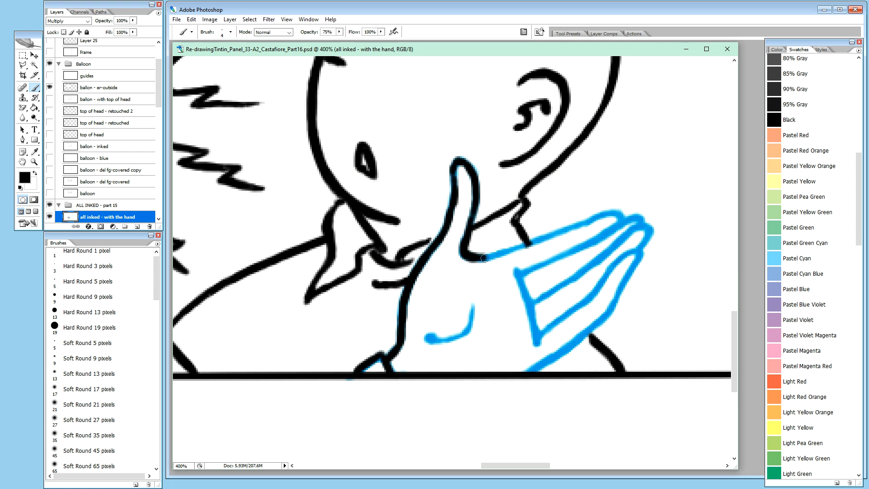
Ink the upper edge of the index finger and the finger line below it out to the fingertips with a 3-pixel brush
left_click_drag(483, 258, 585, 223)
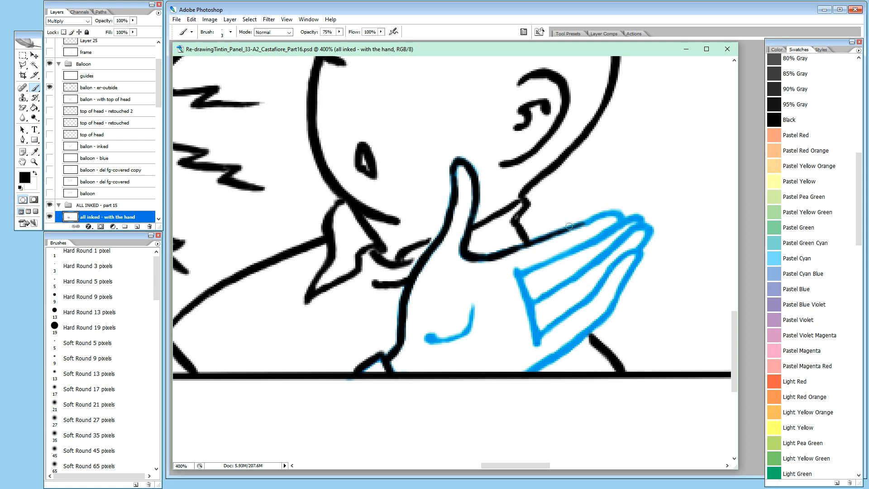
left_click_drag(561, 231, 620, 215)
mouse_move(528, 270)
left_mouse_down()
mouse_move(520, 273)
mouse_move(588, 244)
left_mouse_up()
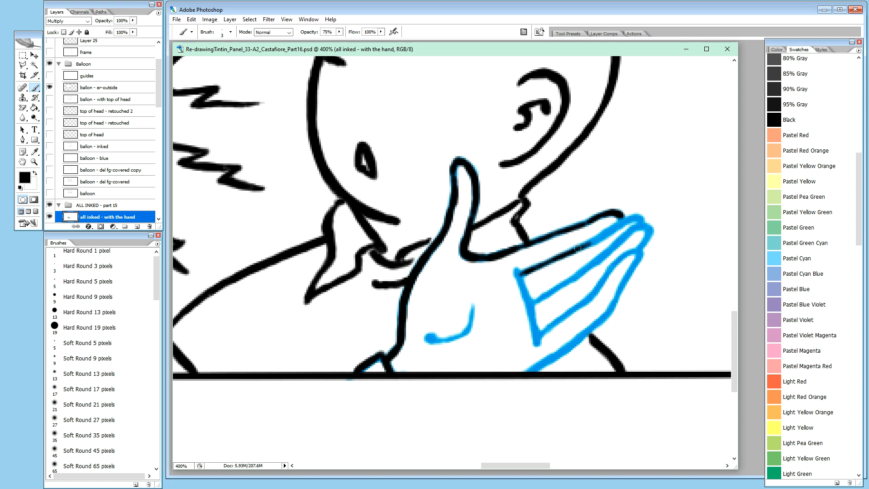
left_click_drag(575, 249, 618, 227)
left_click_drag(575, 249, 635, 216)
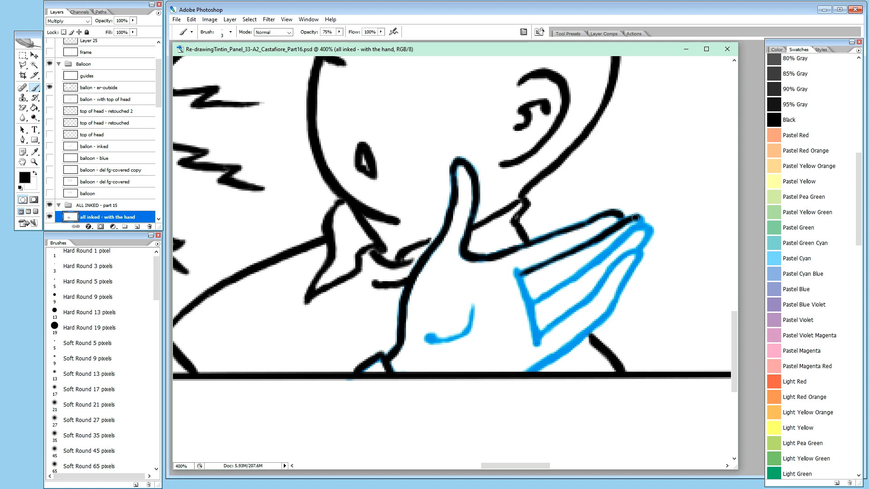
left_click_drag(635, 218, 631, 218)
left_click_drag(638, 218, 636, 220)
Ink the remaining finger lines and tips and the hand's lower edge down to the panel border
left_click_drag(535, 302, 607, 251)
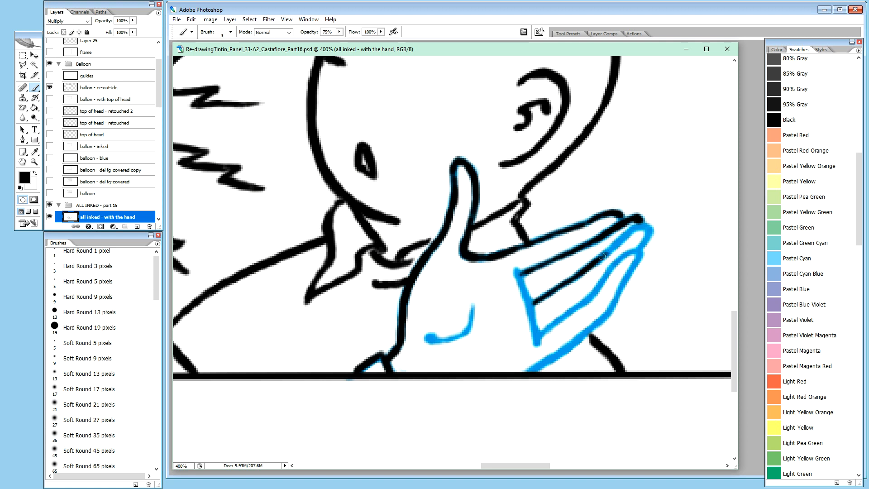
mouse_move(599, 257)
left_mouse_down()
mouse_move(642, 224)
mouse_move(643, 245)
left_mouse_up()
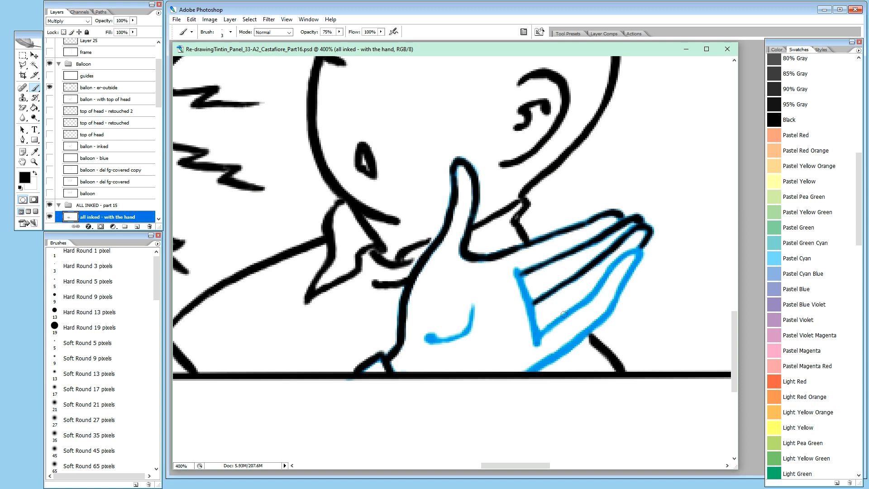
mouse_move(540, 336)
left_mouse_down()
mouse_move(592, 294)
mouse_move(566, 316)
mouse_move(587, 299)
left_mouse_up()
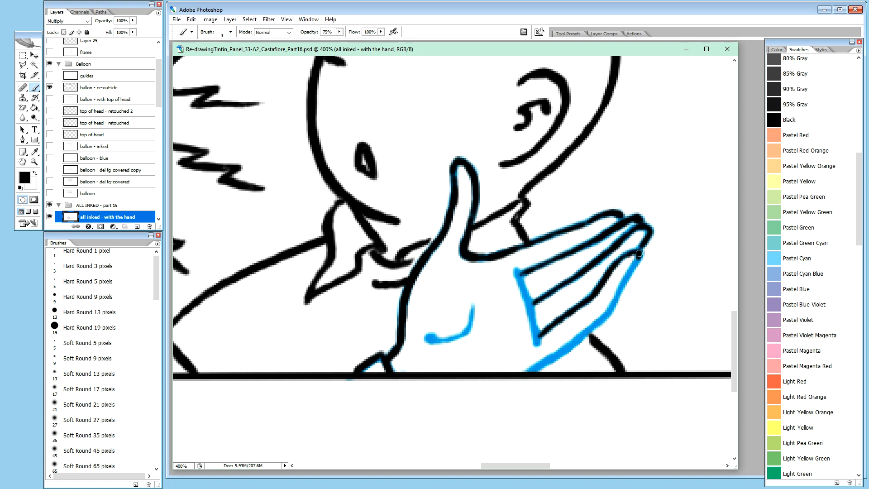
left_click_drag(638, 256, 608, 309)
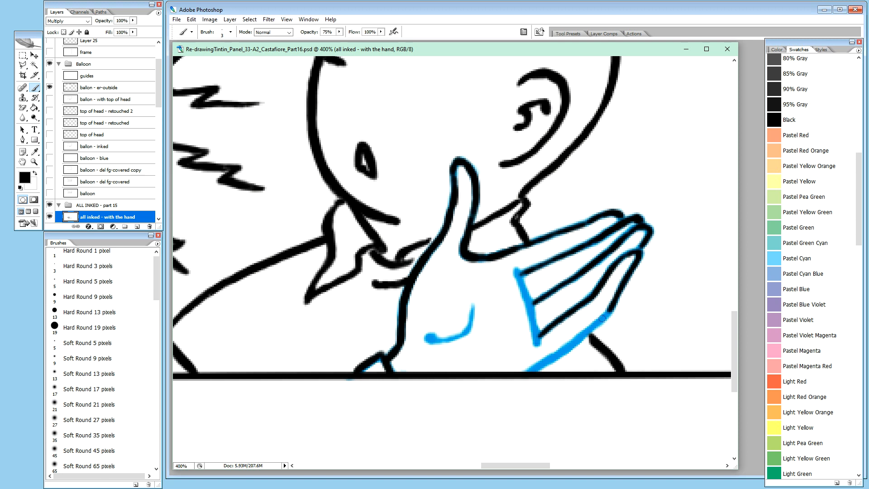
mouse_move(609, 310)
left_mouse_down()
mouse_move(538, 366)
mouse_move(544, 359)
left_mouse_up()
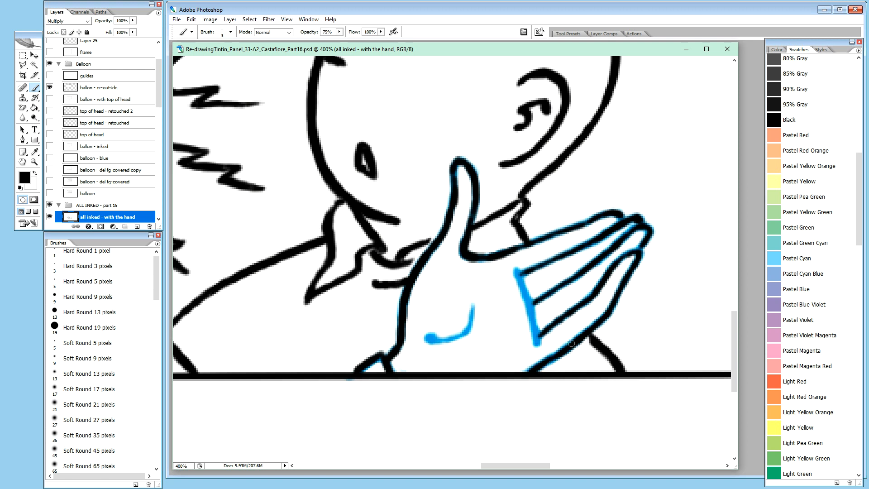
left_click_drag(558, 352, 552, 358)
left_click_drag(528, 371, 560, 352)
Ink the line across the base of the fingers and reinforce the wrist's outer edge in black
left_click_drag(518, 273, 524, 293)
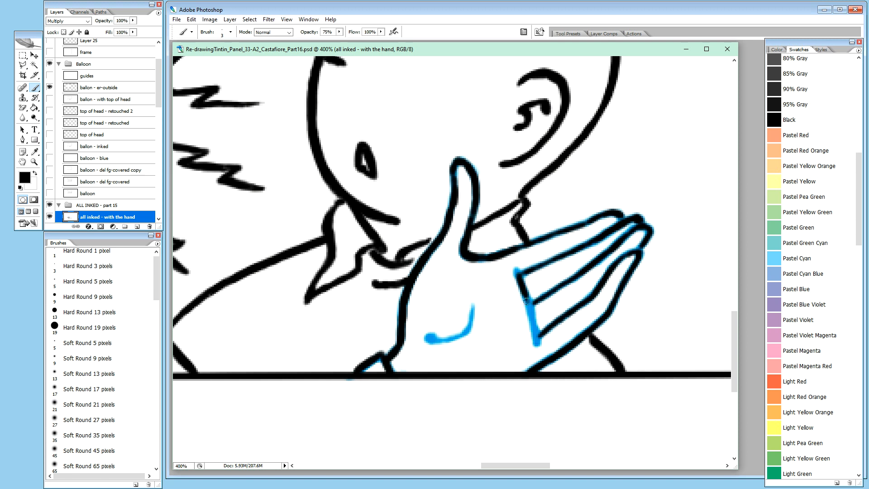
mouse_move(529, 300)
left_mouse_down()
mouse_move(537, 344)
mouse_move(524, 292)
mouse_move(528, 308)
left_mouse_up()
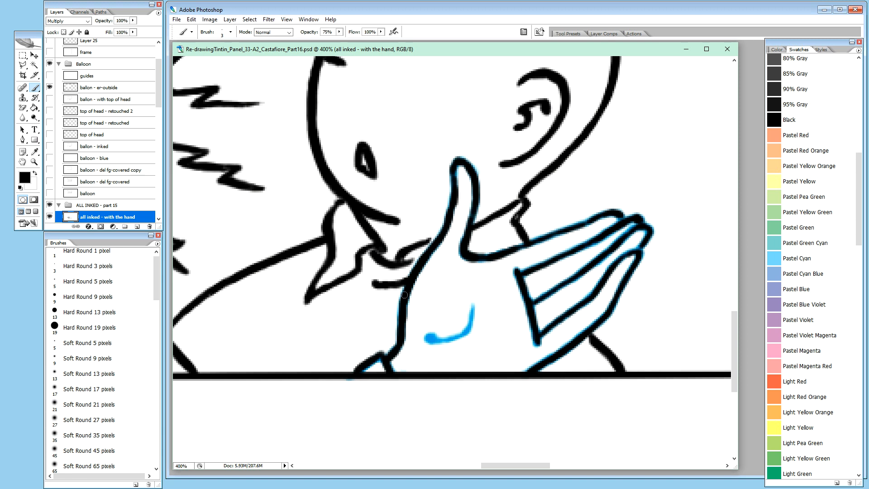
left_click_drag(404, 298, 402, 299)
left_click_drag(403, 304, 390, 356)
Ink the curved palm crease with its rounded dot end over the blue sketch
left_click_drag(436, 341, 467, 330)
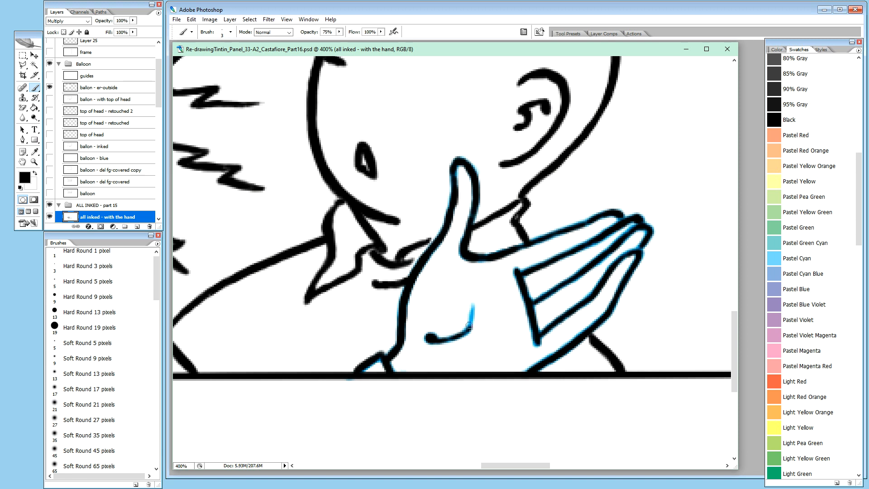
left_click_drag(469, 327, 473, 305)
left_click_drag(432, 339, 430, 339)
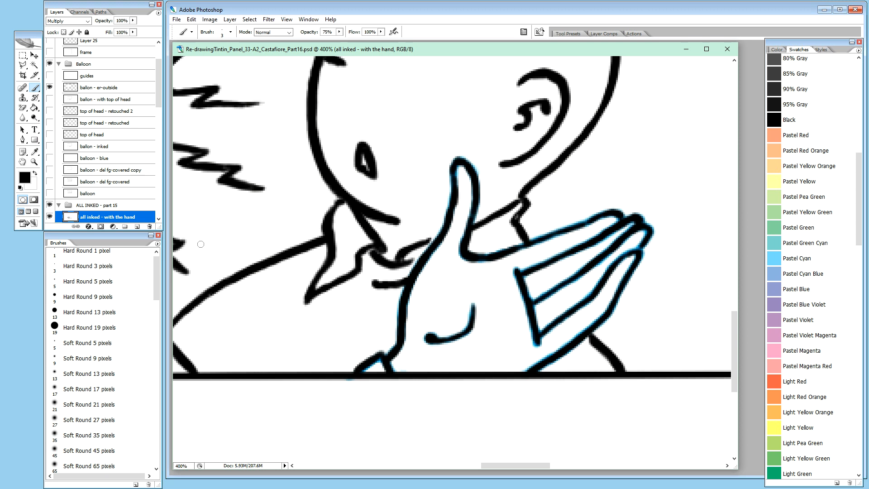
Hide the blue hand sketch group Hand R2 - part 11 and collapse it
left_click_drag(158, 74, 172, 154)
left_click(50, 168)
left_click(51, 168)
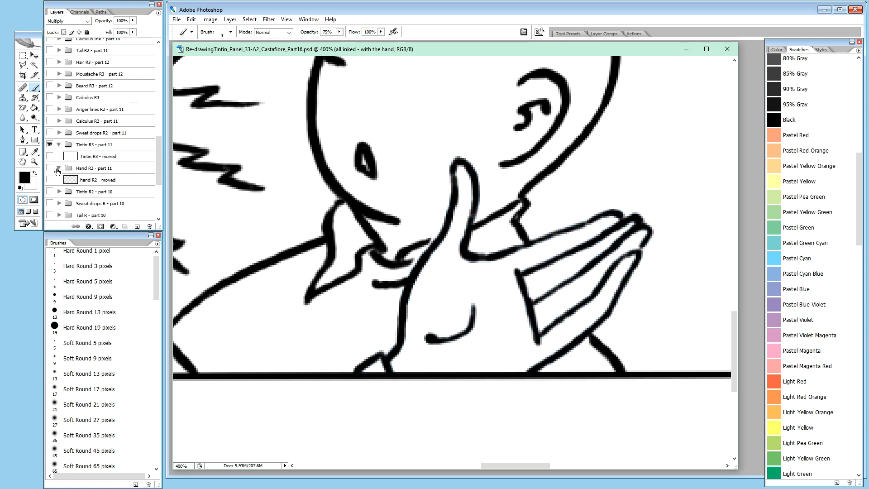
left_click(58, 168)
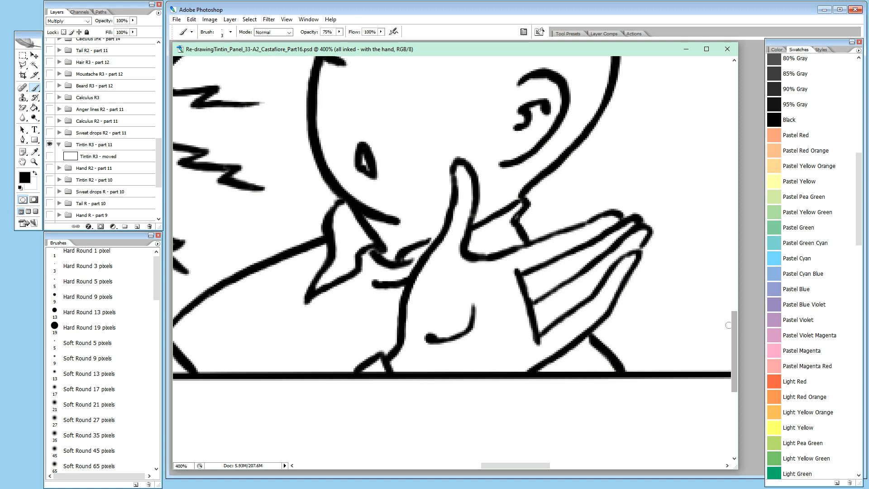
Thicken the upper edge of the index finger and touch up the upper finger lines and fingertips in black
left_click_drag(733, 329, 736, 321)
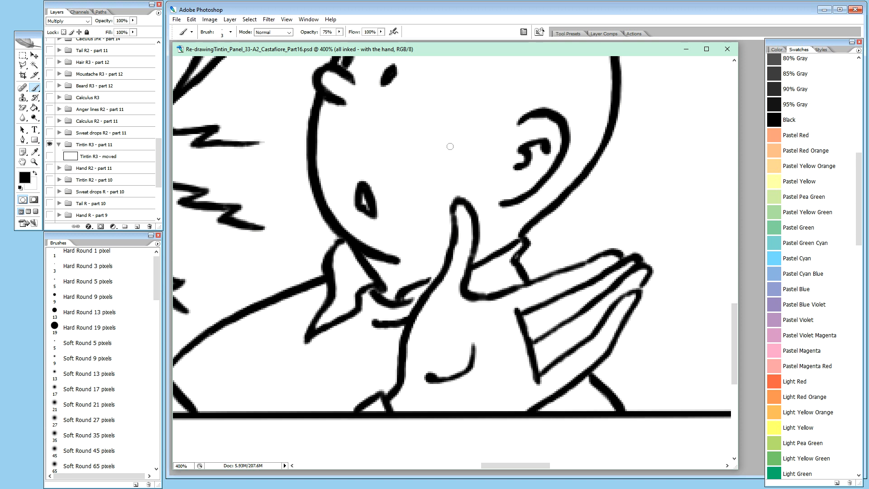
mouse_move(157, 161)
left_mouse_down()
mouse_move(144, 110)
mouse_move(160, 108)
left_mouse_up()
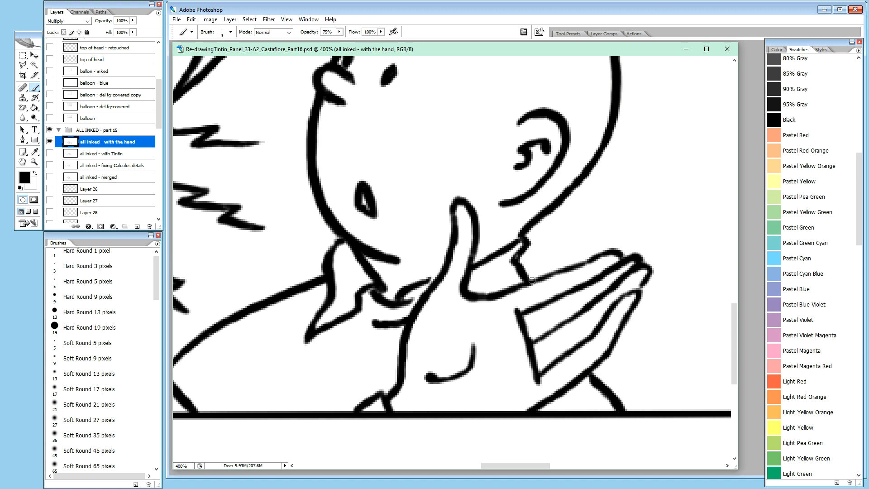
left_click_drag(527, 281, 540, 276)
key("ctrl+z")
left_click_drag(534, 280, 559, 271)
left_click_drag(577, 264, 591, 259)
left_click_drag(601, 272, 609, 268)
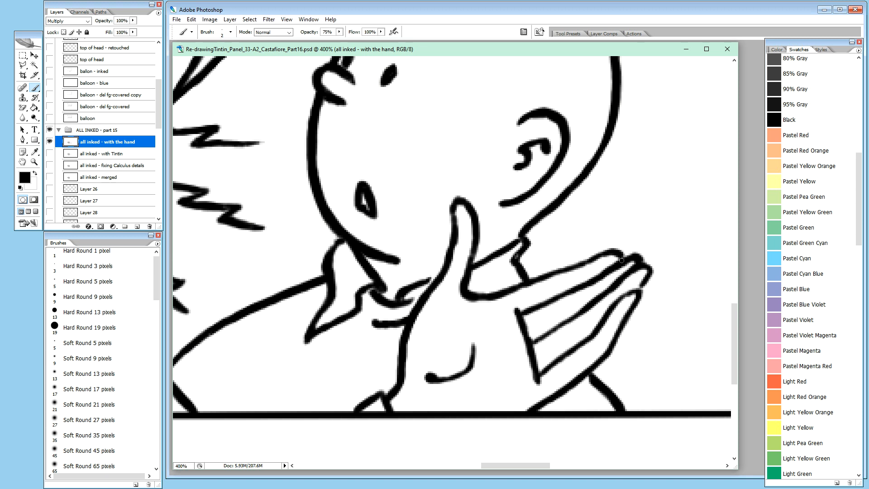
left_click_drag(623, 260, 628, 257)
left_click_drag(628, 256, 623, 263)
Refine the thickness of the middle finger line with small strokes, alternating white and black
key("x")
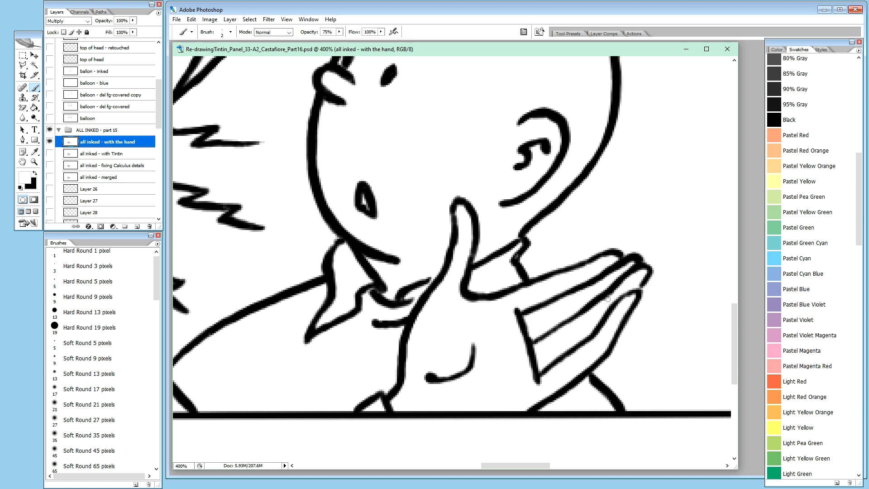
key("x")
key("x")
left_click_drag(604, 301, 596, 309)
key("x")
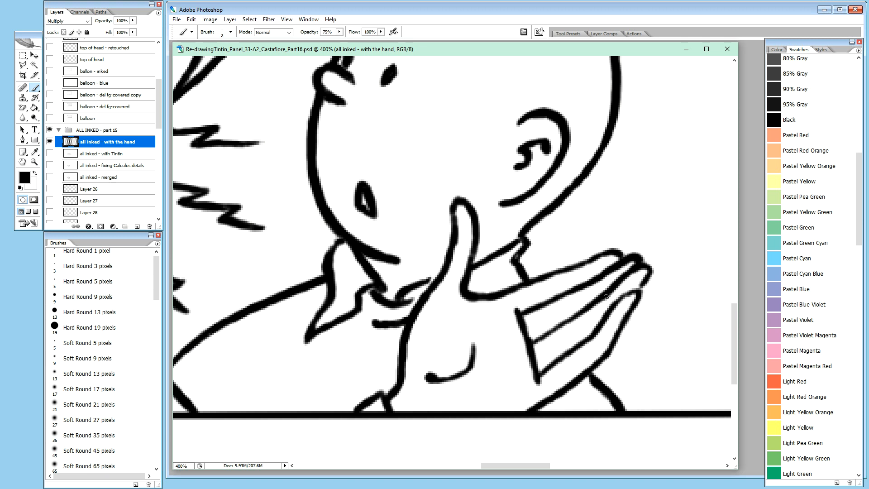
key("x")
key("x")
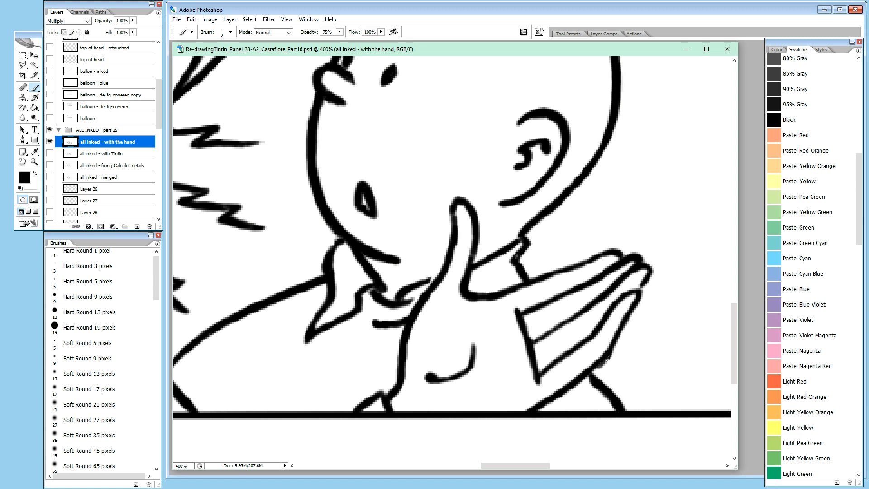
Reshape the lowest inner finger line around its bend, alternating black strokes and white trimming
key("x")
key("x")
key("x")
left_click_drag(585, 337, 557, 355)
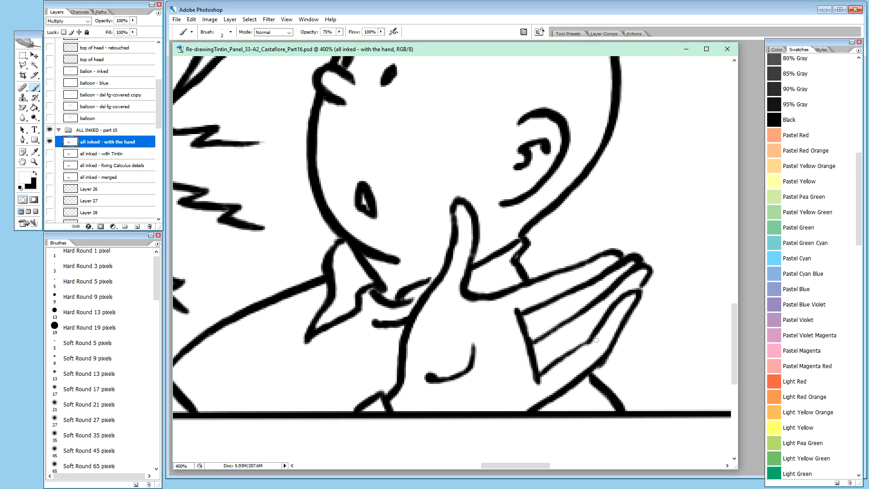
key("x")
left_click_drag(573, 352, 584, 345)
left_click_drag(588, 342, 577, 350)
key("x")
left_click_drag(590, 349, 584, 354)
left_click_drag(589, 346, 574, 358)
Sharpen the lower end of the line across the finger bases with black and white, and thicken the line in black
key("x")
left_click_drag(536, 383, 537, 385)
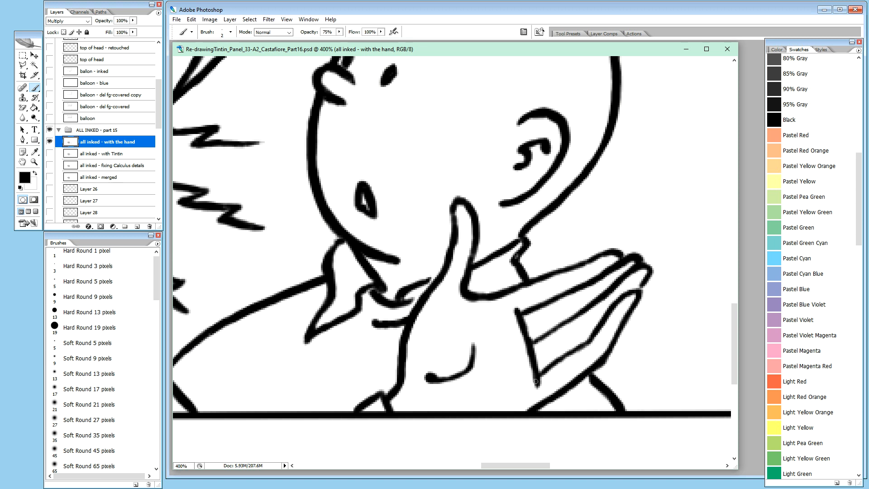
key("x")
left_click_drag(536, 389, 547, 384)
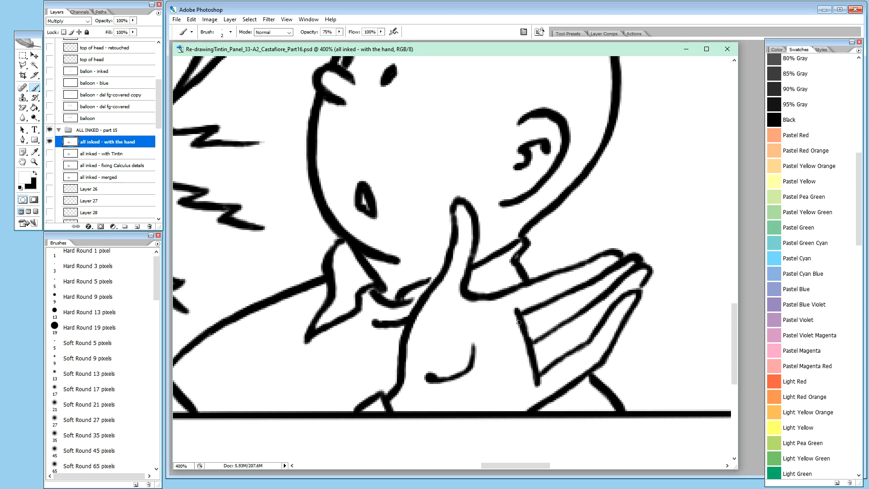
key("x")
left_click_drag(515, 312, 537, 384)
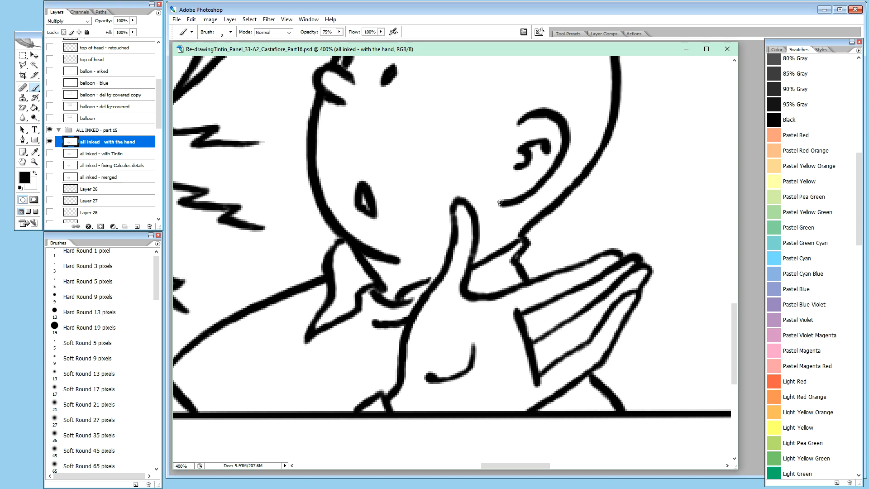
key("ctrl+minus")
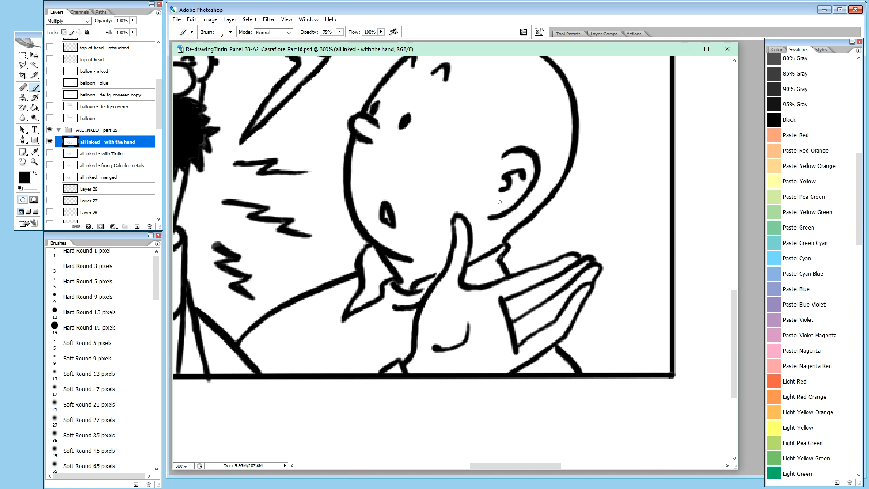
left_click_drag(735, 341, 731, 326)
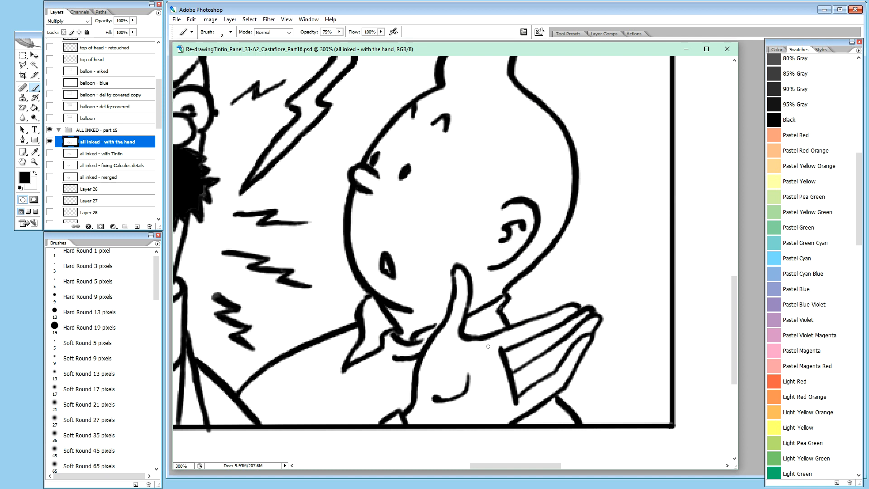
left_click_drag(446, 337, 476, 356)
key("ctrl+z")
Examine the inked hand and its fit with Tintin's head and collar at several zoom levels
key("ctrl+plus")
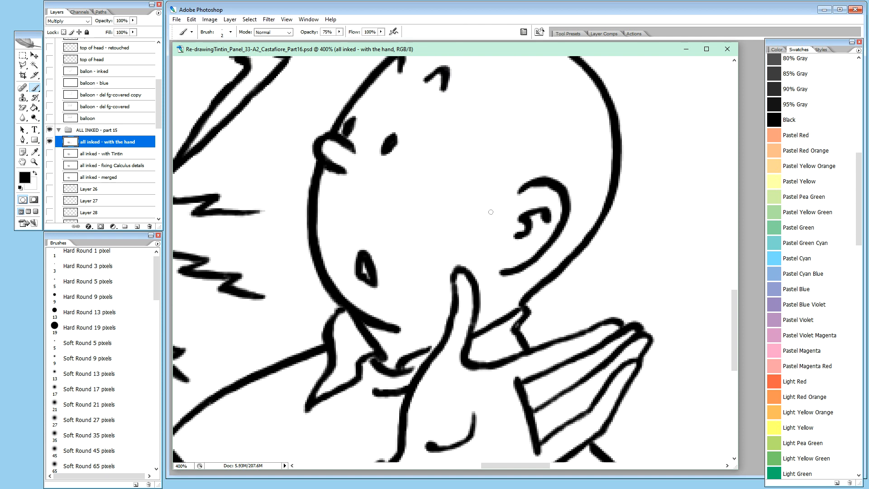
key("space")
left_click_drag(522, 207, 428, 178)
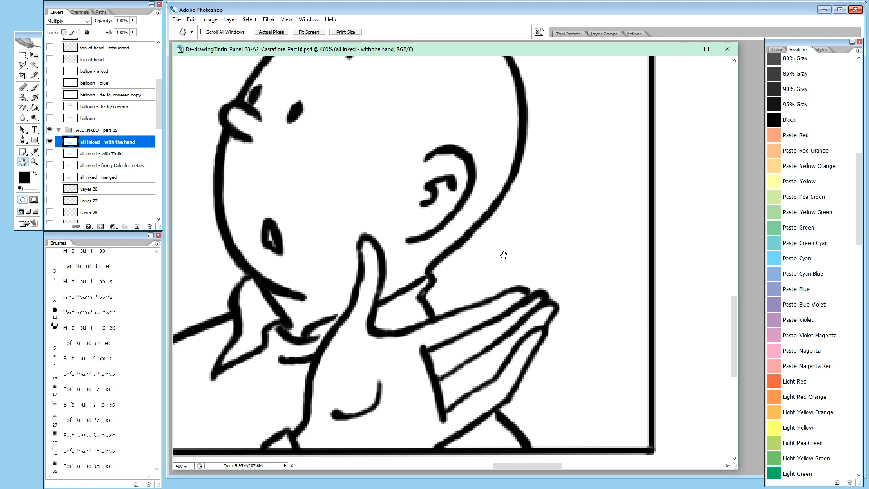
left_click_drag(505, 255, 569, 243)
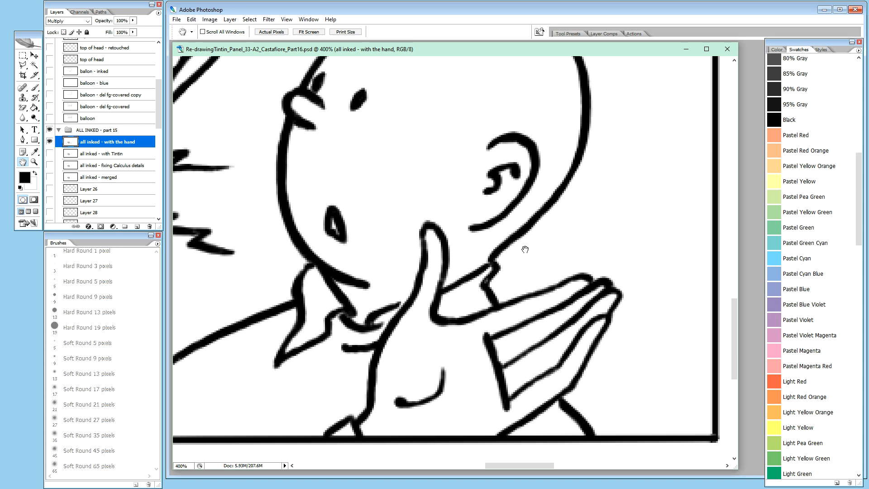
key("ctrl+minus")
key("ctrl+minus")
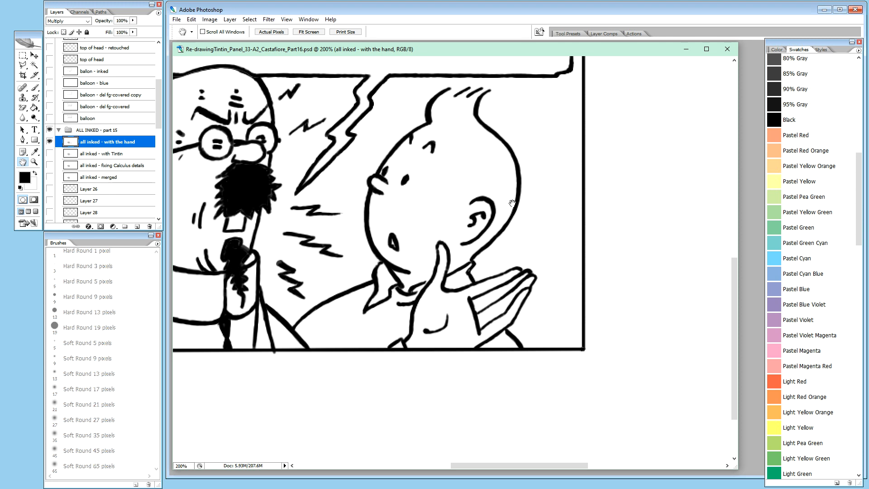
key("ctrl+plus")
key("ctrl+plus")
key("ctrl+plus")
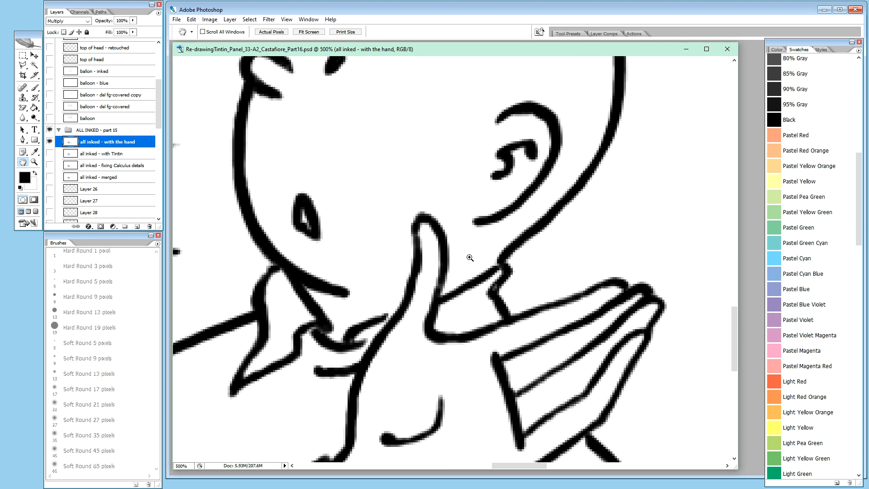
Extend the two upper collar lines in black with the brush so they meet the edge of the hand below the thumb
left_click_drag(377, 330, 417, 239)
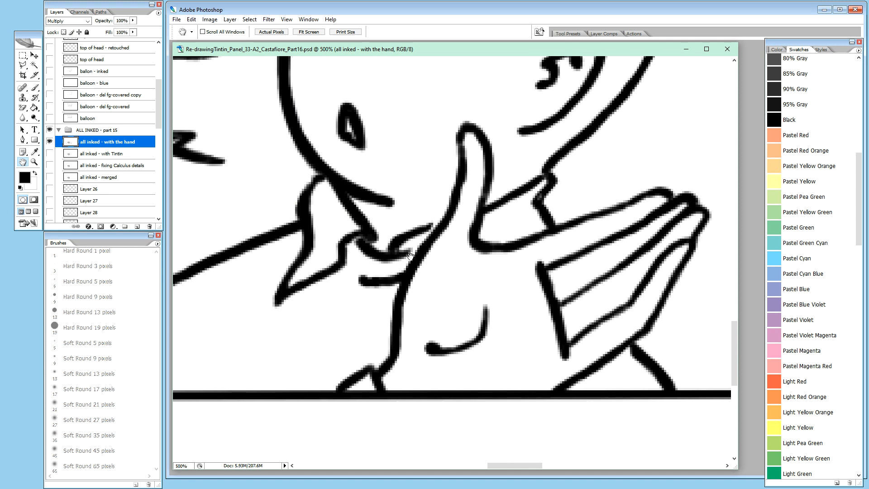
key("b")
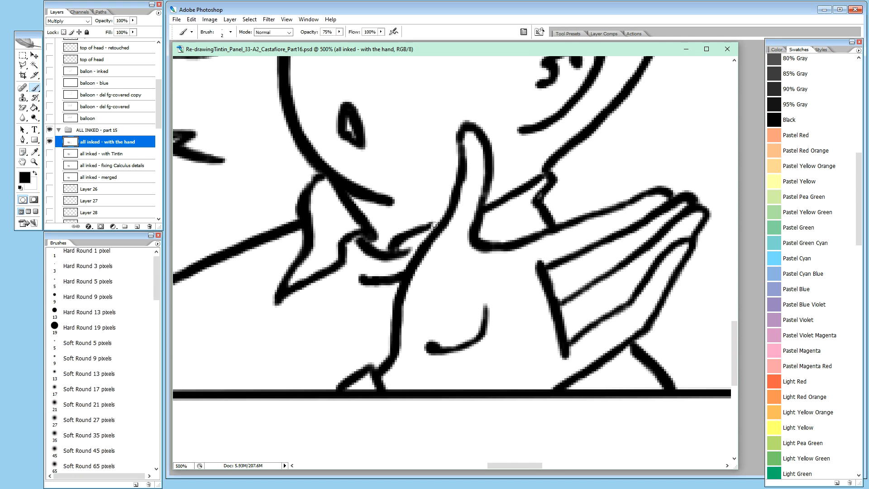
left_click_drag(432, 225, 440, 222)
left_click_drag(409, 251, 416, 248)
left_click_drag(408, 251, 415, 249)
left_click_drag(403, 254, 413, 251)
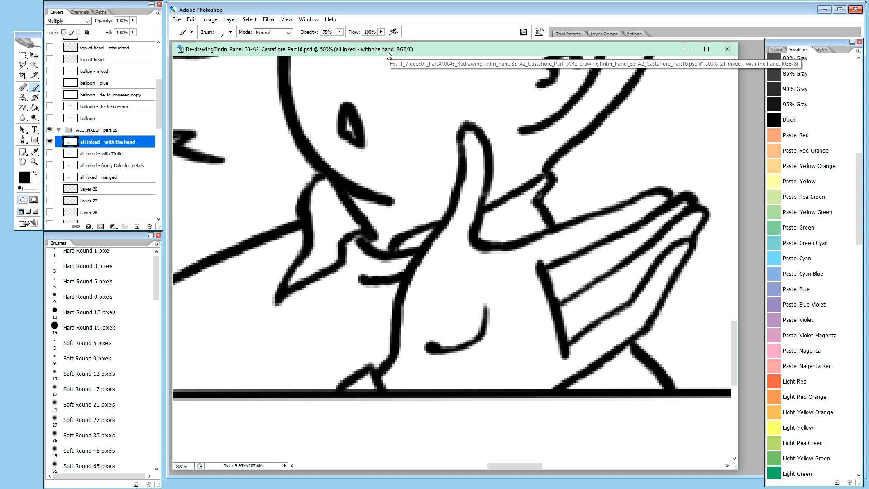
Thicken the slanted neck line below Tintin's chin with black strokes and trim its upper end in white
key("ctrl+minus")
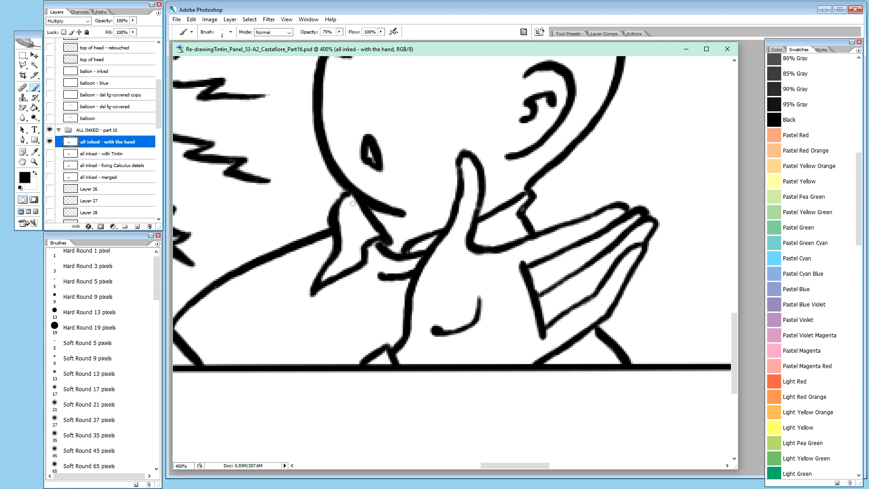
key("x")
key("x")
left_click_drag(363, 212, 378, 232)
left_click_drag(365, 218, 374, 229)
key("x")
left_click_drag(376, 215, 374, 213)
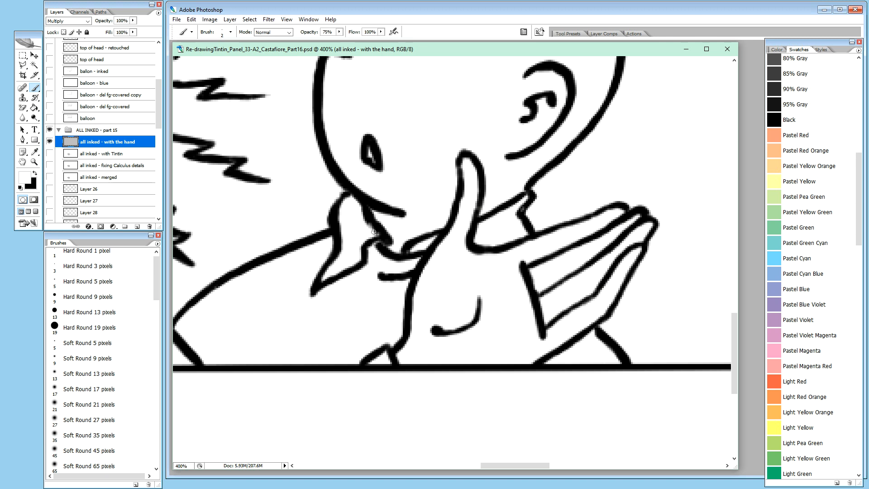
key("x")
left_click_drag(368, 221, 379, 236)
Touch up the collar lines at the foot of the neck line and beside the hand in black
key("x")
key("x")
left_click_drag(363, 249, 363, 248)
left_click_drag(369, 247, 376, 242)
left_click_drag(421, 233, 427, 230)
Check the other open document, then examine Tintin's hand up close and within the whole panel
key("ctrl+Tab")
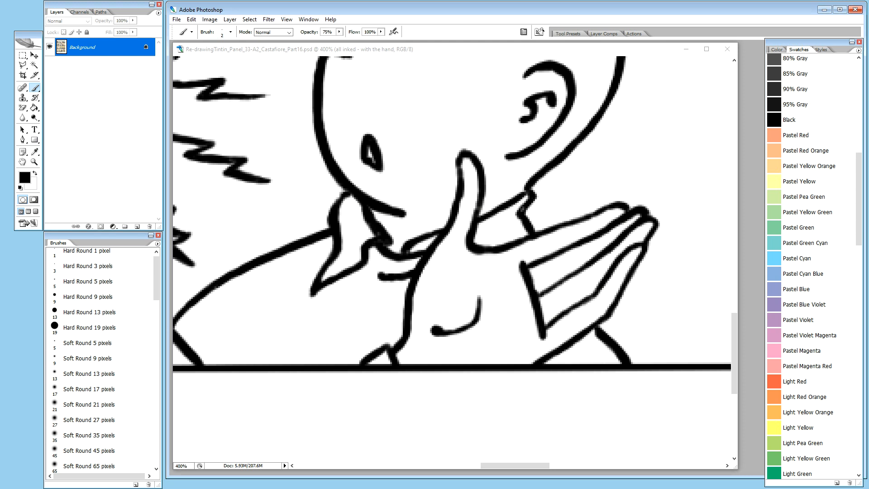
left_click(734, 331)
left_click_drag(734, 334, 734, 314)
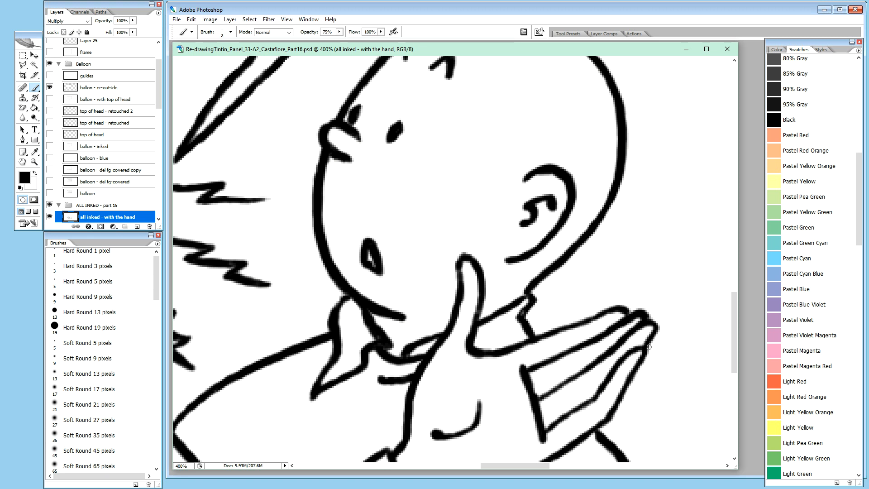
left_click_drag(732, 319, 732, 328)
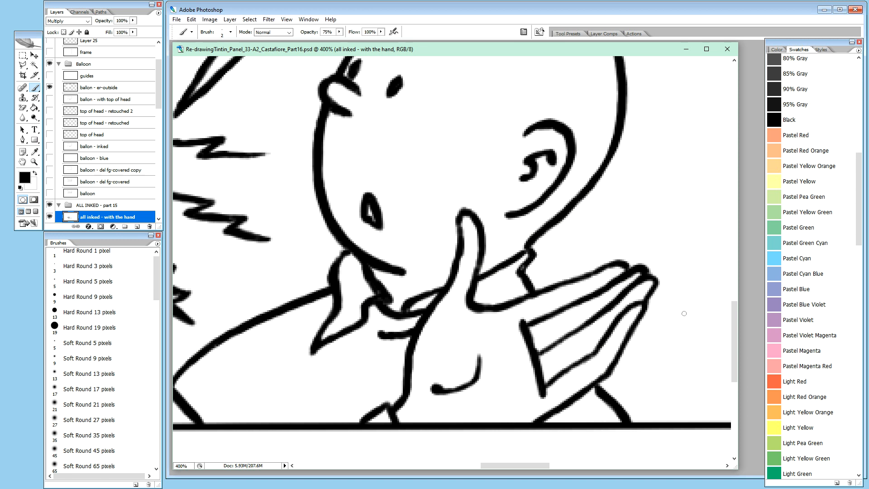
left_click_drag(734, 329, 734, 346)
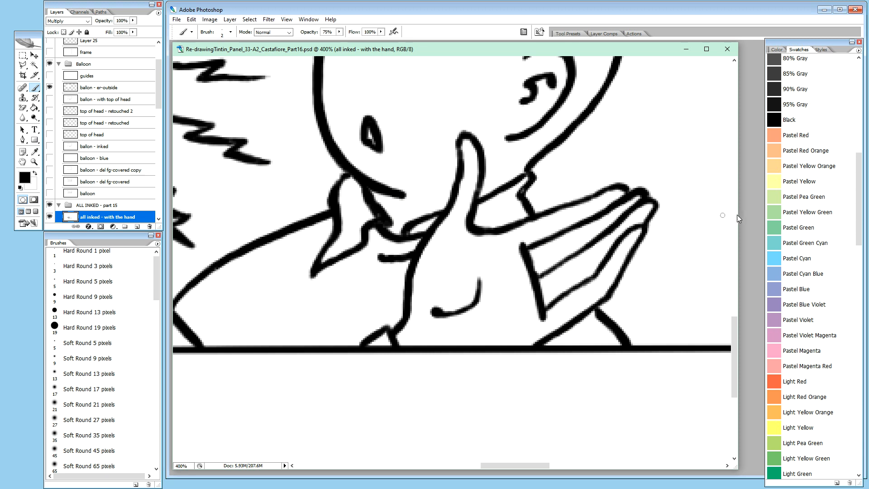
left_click_drag(734, 324, 735, 335)
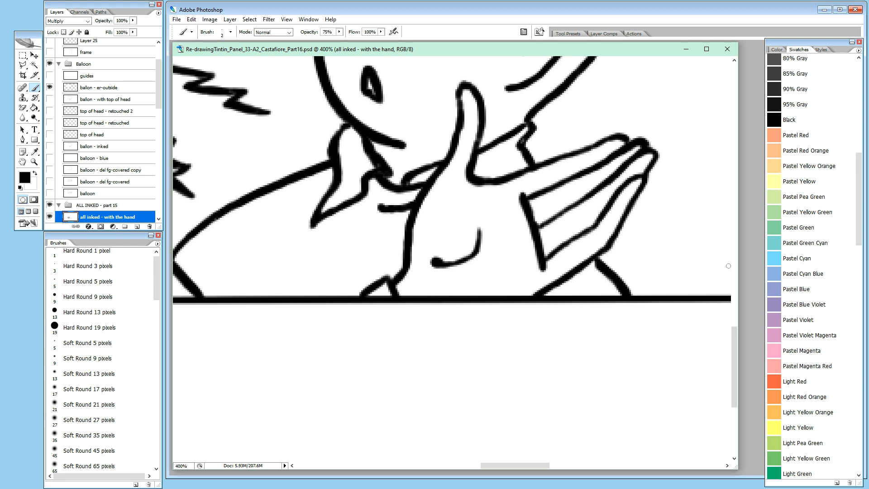
left_click_drag(735, 341, 738, 319)
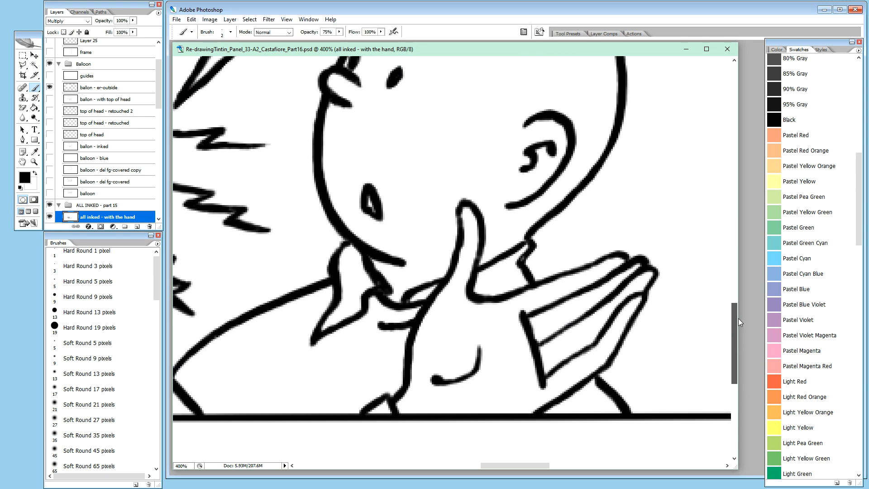
left_click_drag(737, 319, 735, 322)
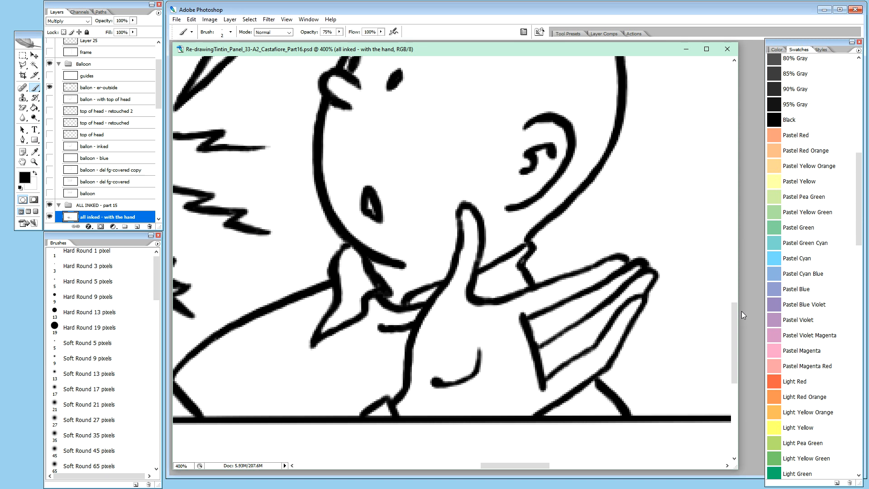
key("ctrl+minus")
key("ctrl+minus")
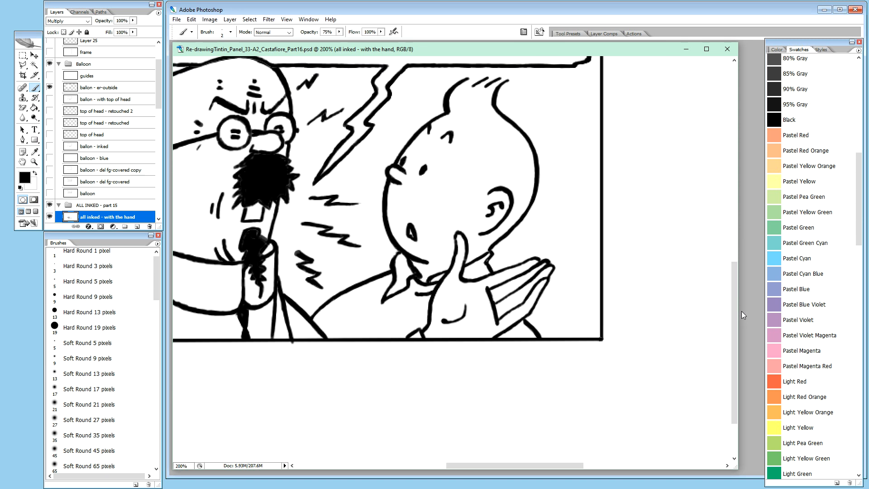
key("ctrl+minus")
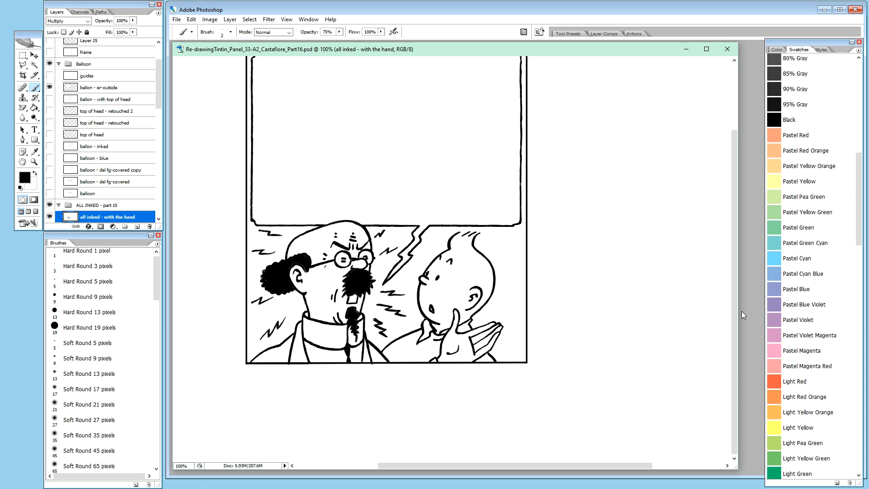
key("ctrl+plus")
key("ctrl+plus")
key("ctrl+plus")
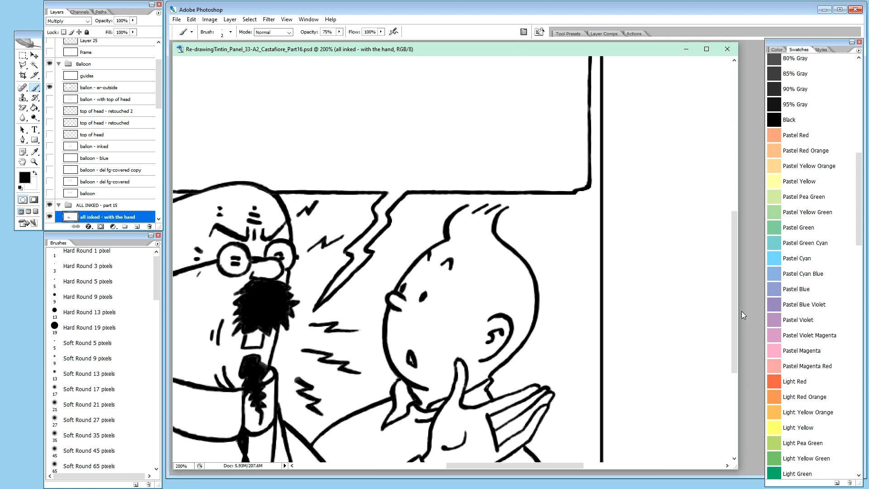
Trim the outer edge of the neck line below the chin in white and retouch its lower end and collar corner in black
key("space")
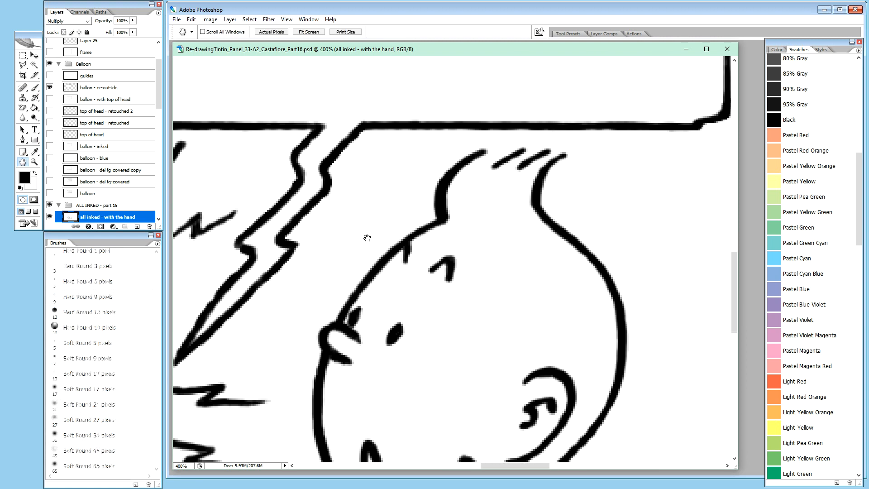
left_click_drag(373, 285, 545, 91)
mouse_move(391, 185)
left_mouse_down()
mouse_move(473, 121)
mouse_move(300, 196)
mouse_move(270, 165)
left_mouse_up()
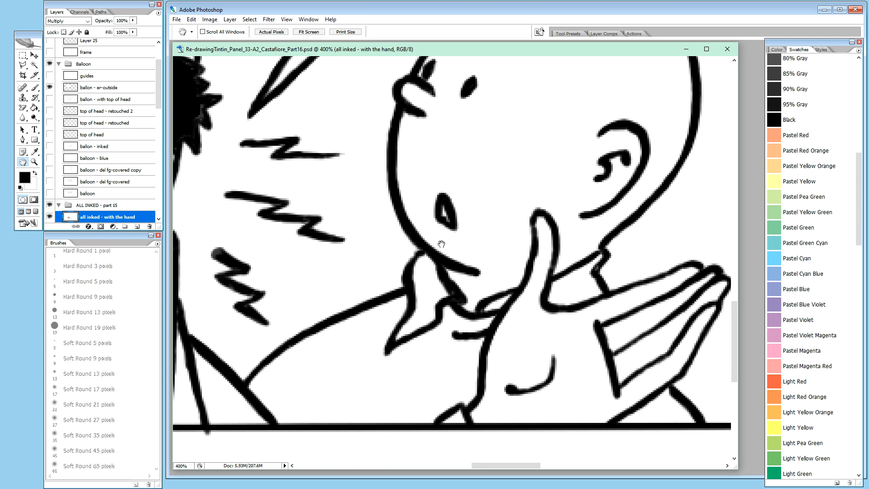
key("b")
key("x")
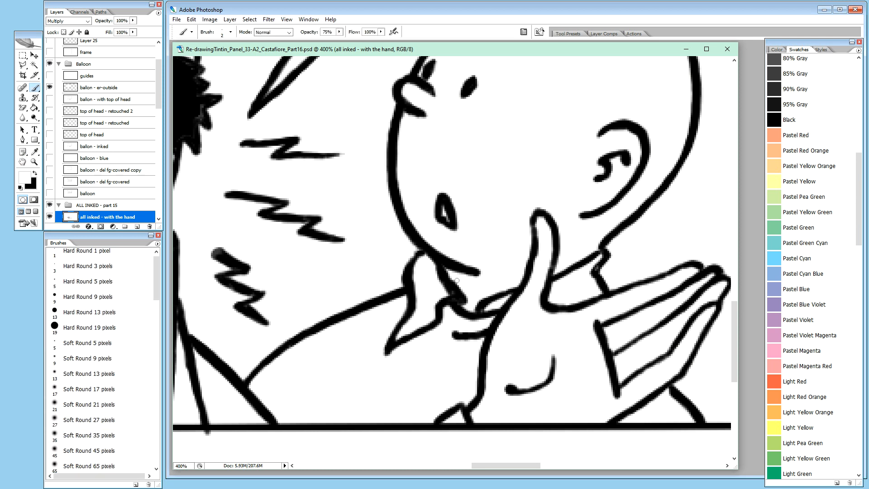
left_click_drag(455, 279, 465, 295)
key("x")
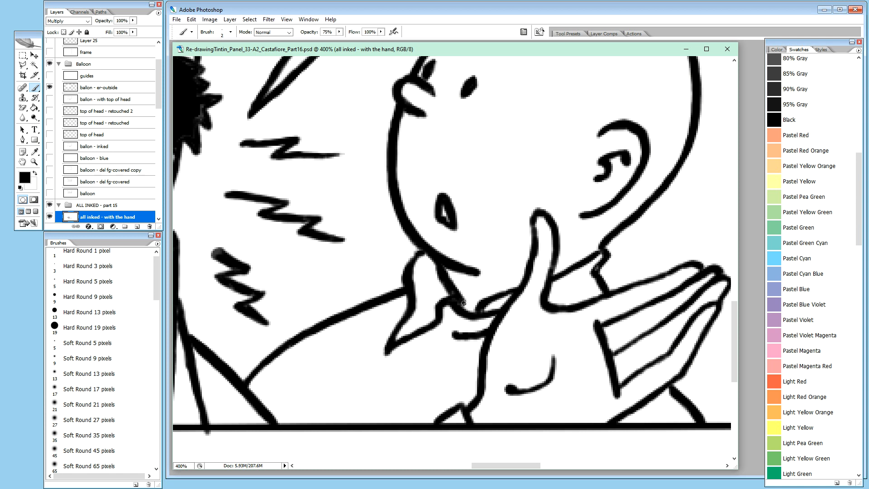
left_click_drag(463, 305, 457, 303)
left_click_drag(443, 307, 442, 306)
Switch to the other open document and back, then shift the panel document's window slightly
key("ctrl+Tab")
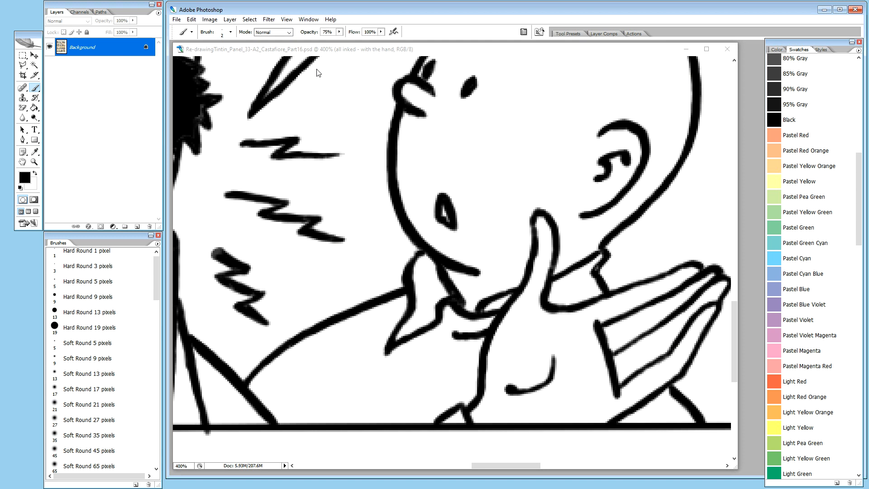
left_click(316, 55)
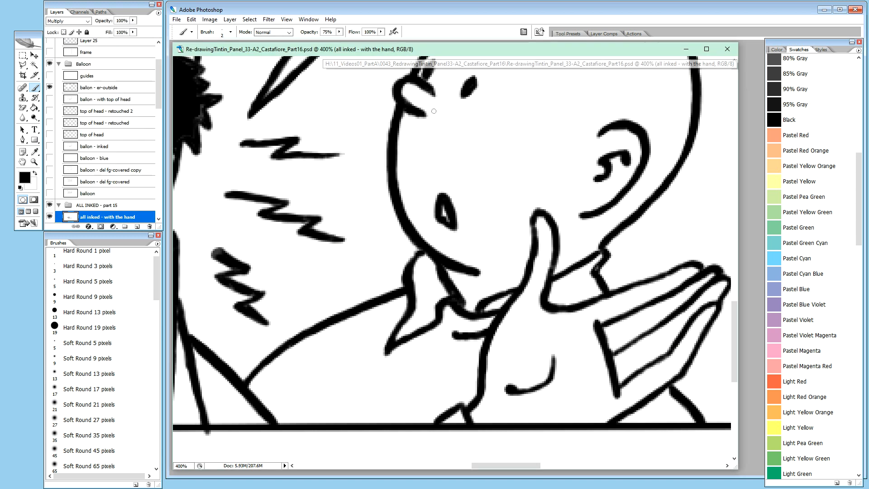
left_click_drag(426, 52, 416, 50)
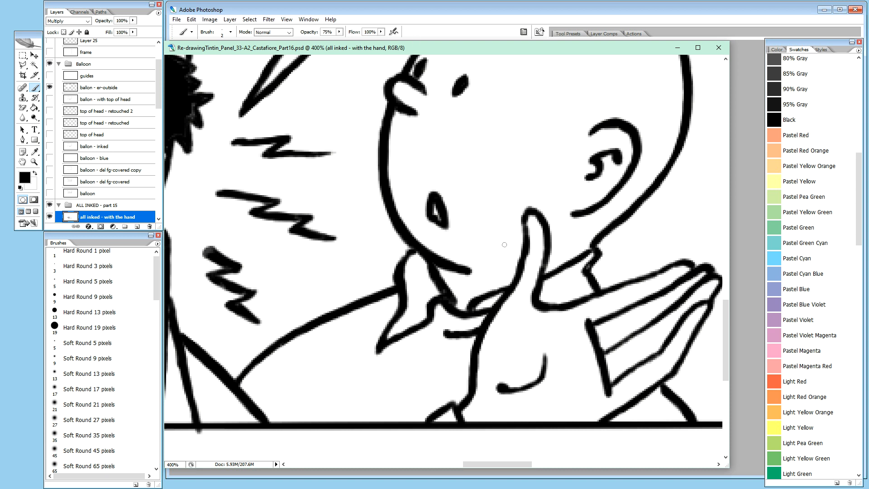
Select the hand with the Polygonal Lasso around the cuff, thumb, fingers and area below the frame, and copy it to a new layer
key("l")
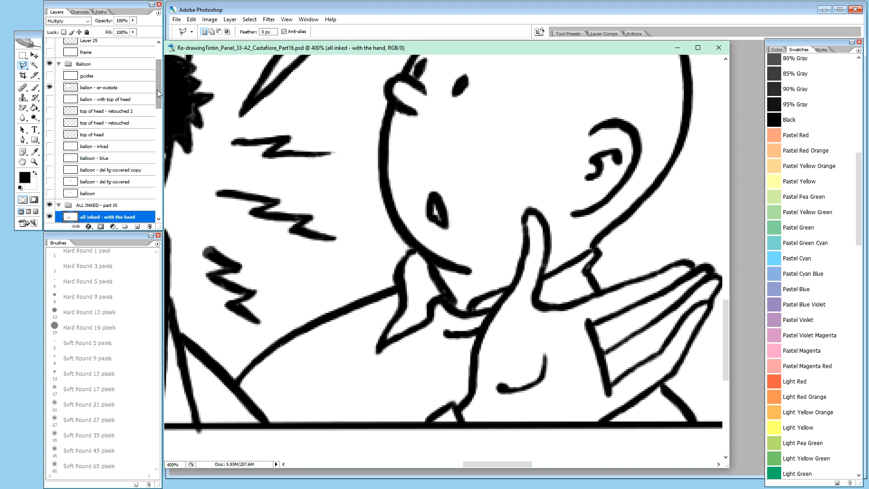
left_click_drag(159, 94, 159, 107)
left_click(405, 435)
left_click(418, 412)
left_click(450, 394)
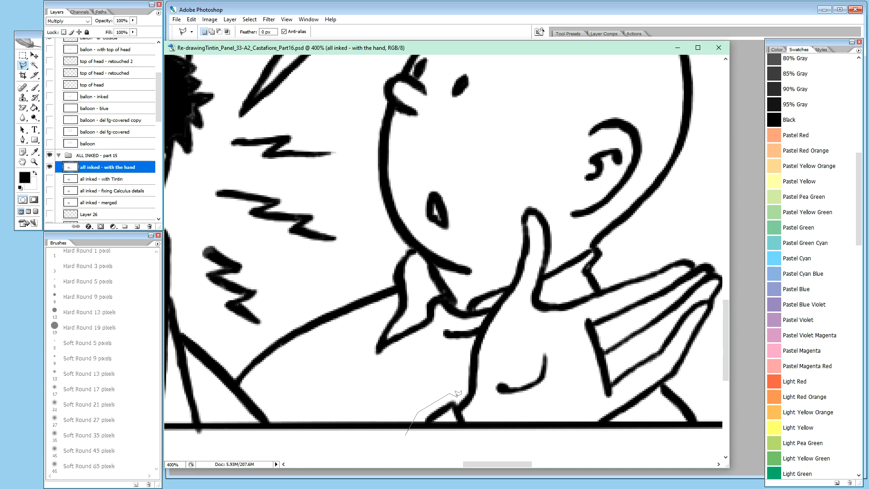
left_click(462, 388)
left_click(463, 349)
left_click(474, 336)
left_click(509, 284)
left_click(517, 252)
left_click(508, 227)
left_click(512, 202)
left_click(539, 187)
left_click(555, 195)
left_click(563, 252)
left_click(546, 272)
left_click(546, 298)
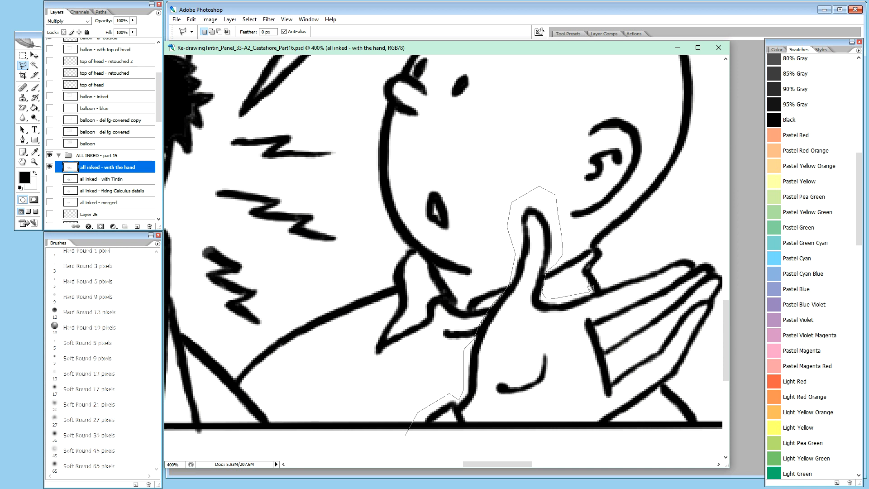
left_click(603, 287)
left_click(666, 243)
left_click(698, 231)
left_click(515, 266)
left_click(506, 320)
left_click(481, 353)
left_click(457, 374)
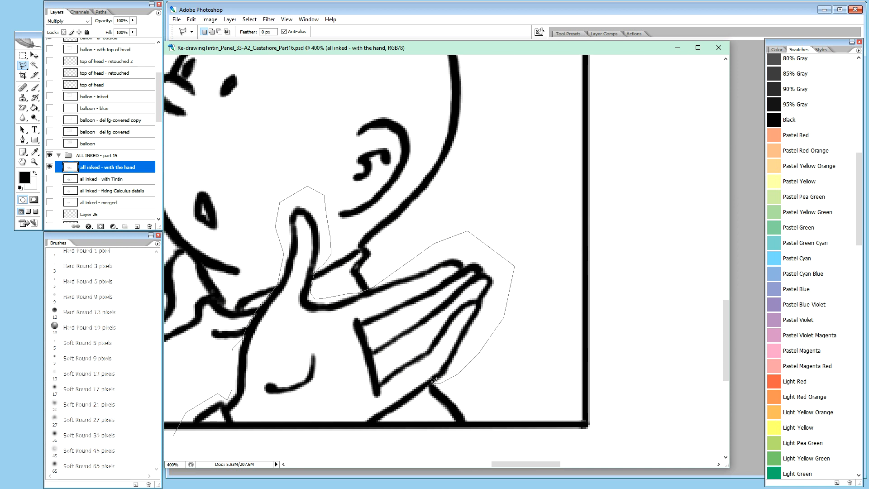
left_click(433, 384)
left_click(353, 449)
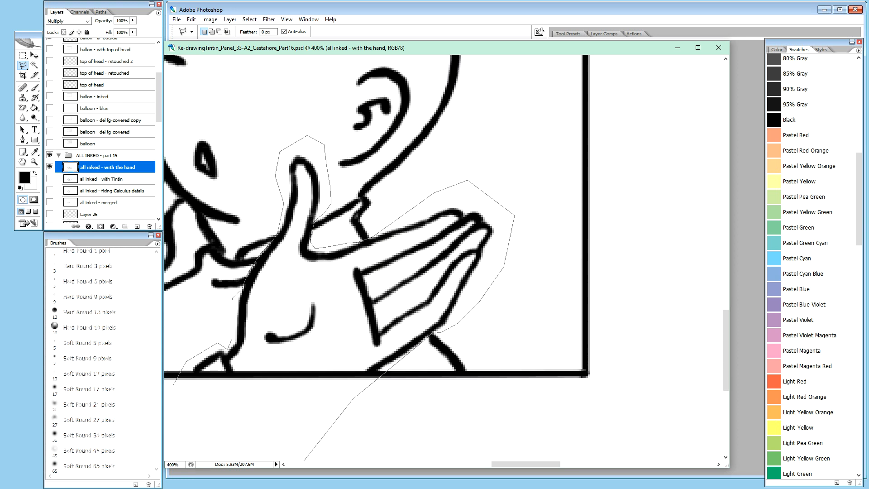
left_click(193, 275)
left_click(178, 256)
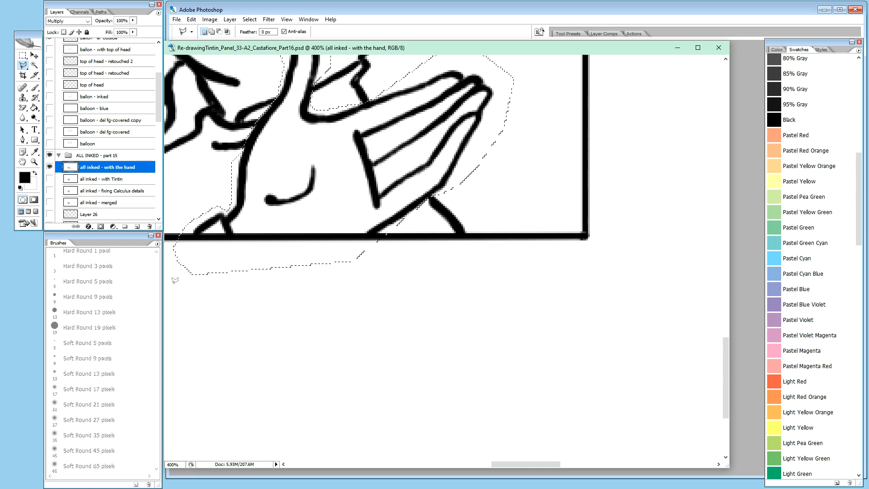
key("ctrl+j")
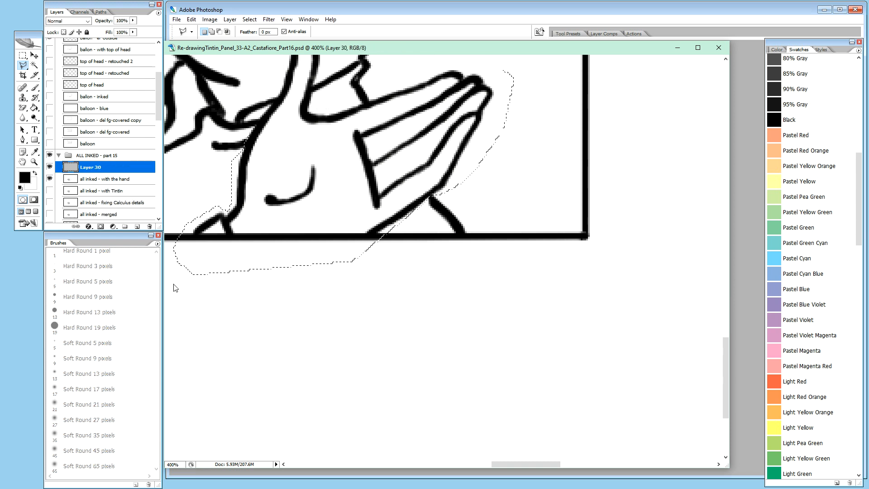
Rename the new layer holding the copied hand as "hand"
double_click(94, 168)
type("hand")
key("Return")
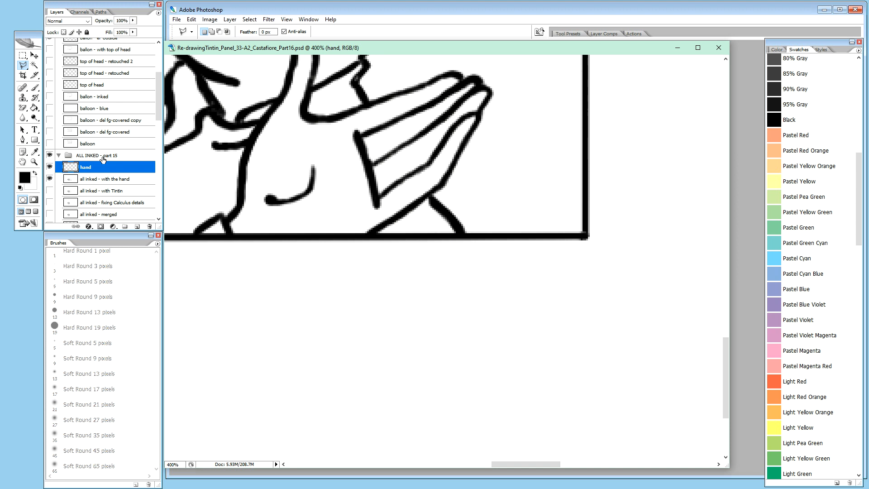
Move the hand layer slightly to the left in small nudges and check it in isolation
key("h")
mouse_move(342, 151)
left_mouse_down()
mouse_move(503, 256)
mouse_move(483, 285)
mouse_move(458, 245)
mouse_move(492, 238)
left_mouse_up()
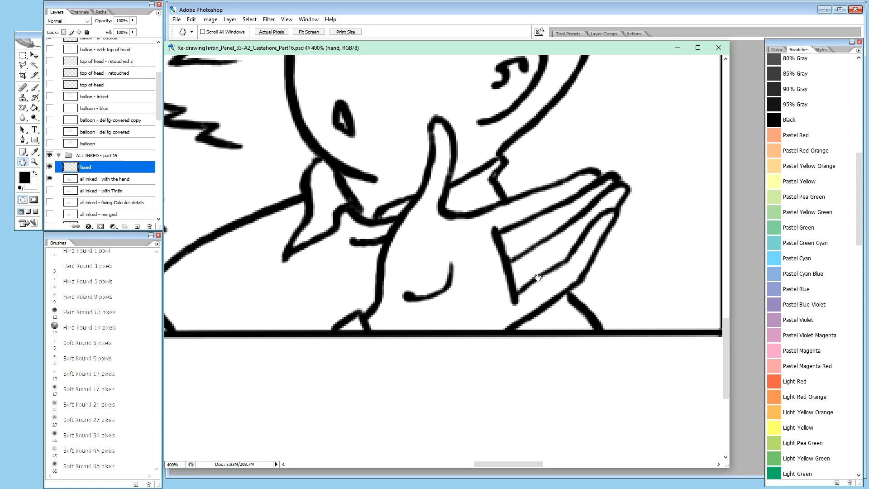
key("v")
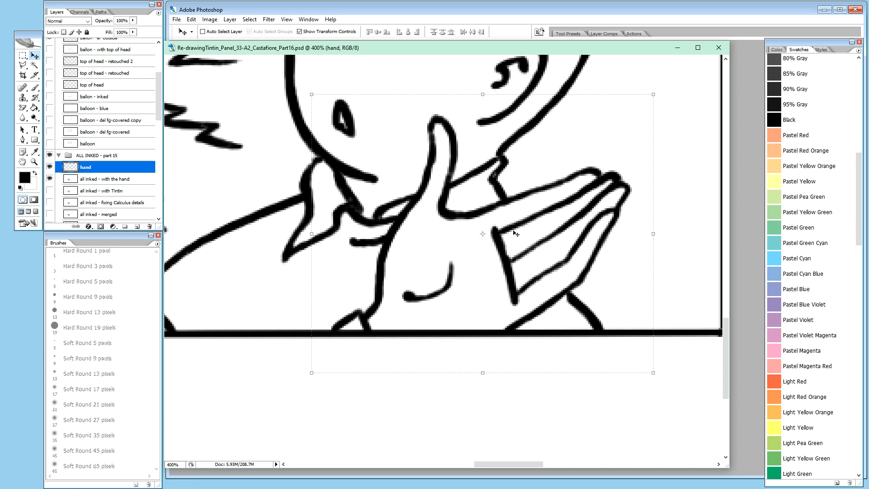
key("Left")
key("Left")
key("Left")
key("Left")
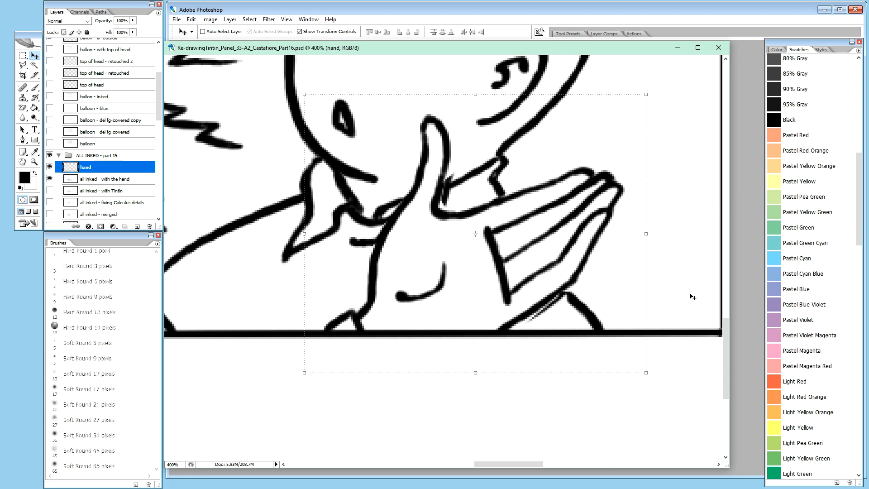
left_click_drag(724, 330, 724, 328)
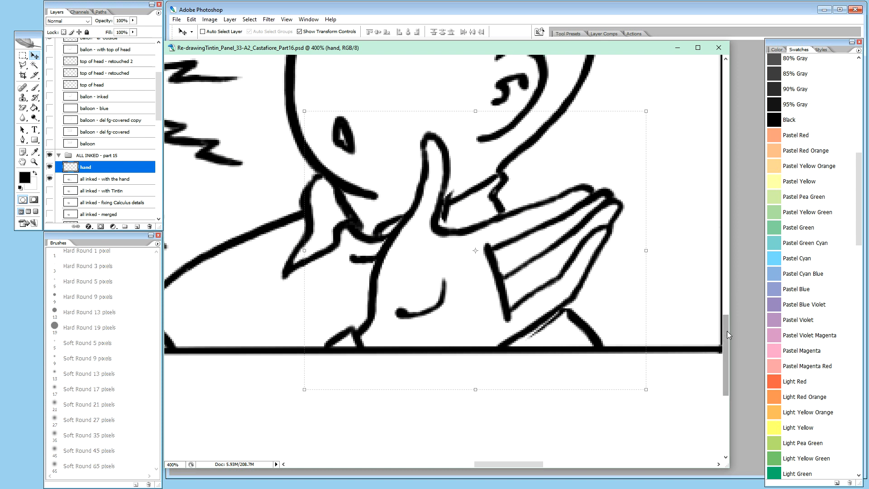
left_click_drag(726, 334, 722, 321)
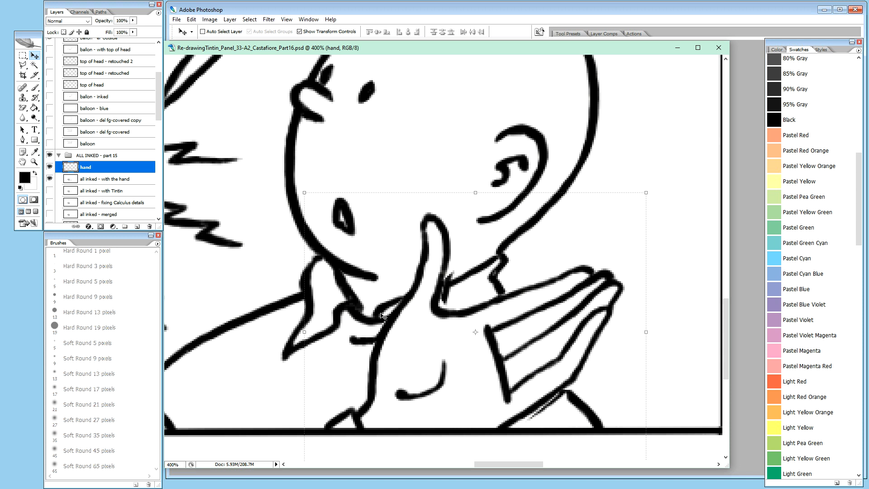
key("Left")
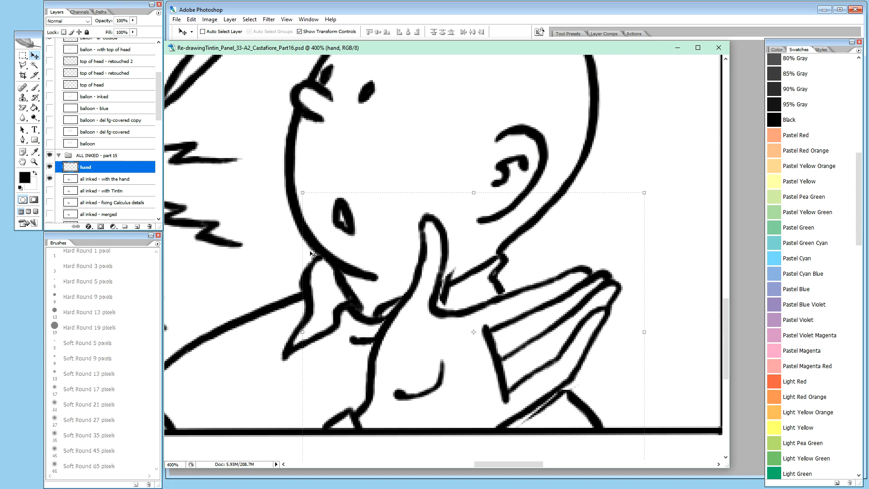
left_click(50, 167, "alt")
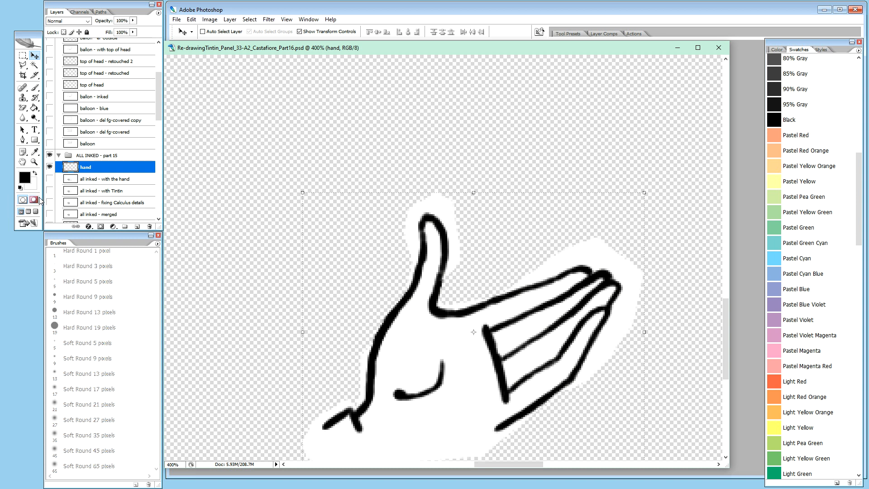
left_click(50, 167, "alt")
Duplicate the "all inked - with the hand" layer, hide the original and rename the copy "all inked - removed hand"
left_click(103, 181)
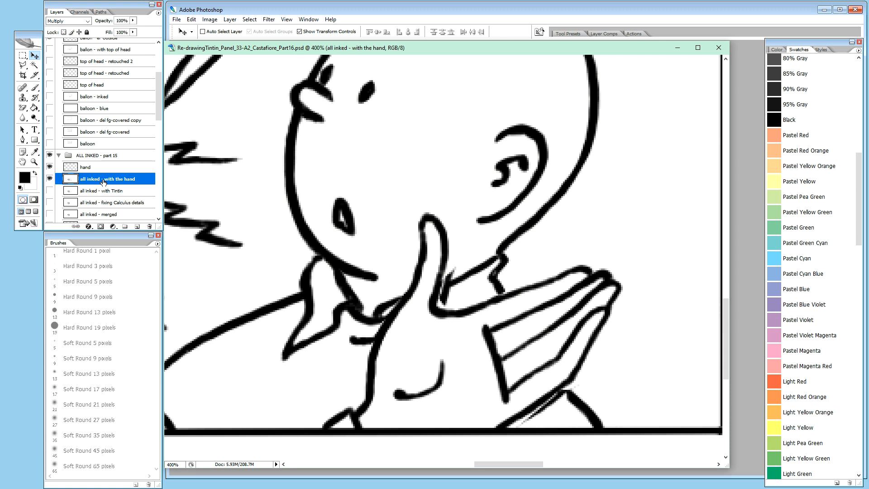
key("ctrl+j")
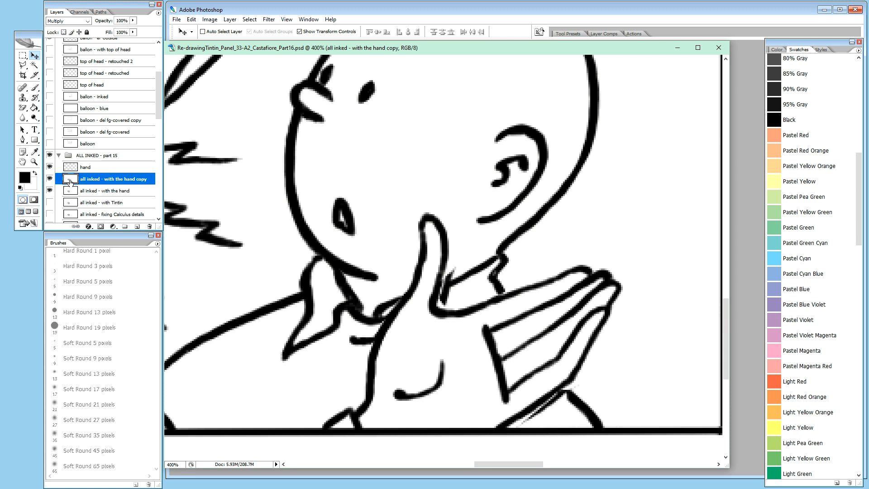
left_click(50, 190)
double_click(116, 180)
left_click_drag(104, 179, 140, 179)
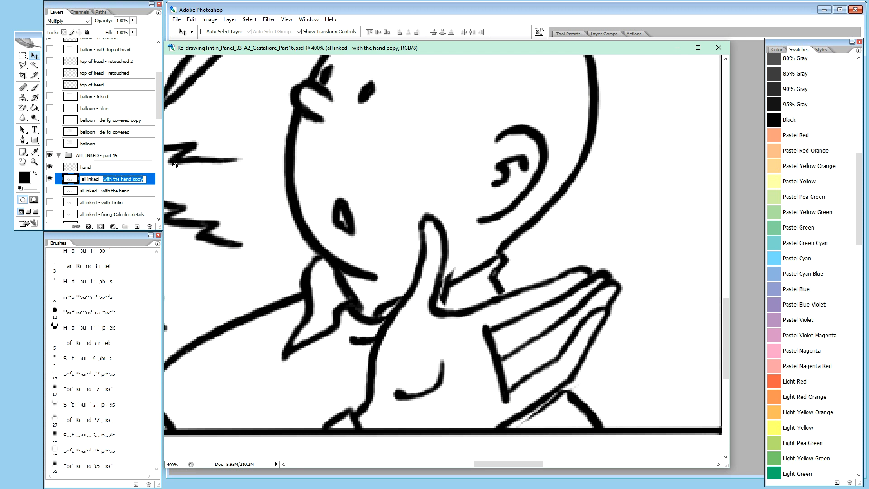
type("remo")
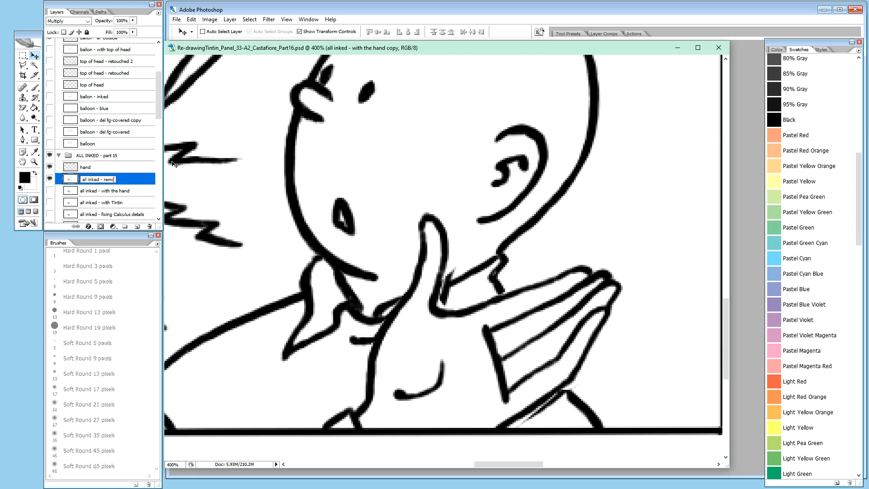
type("ved hand")
key("Return")
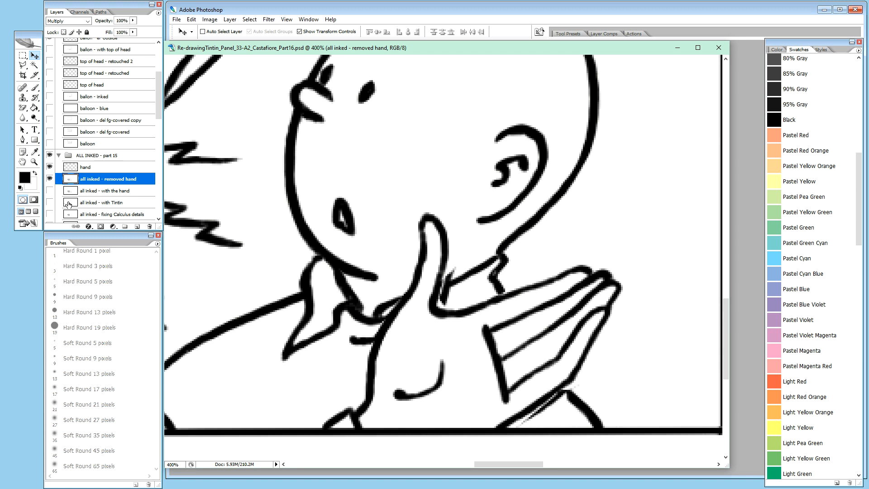
Isolate the "all inked - removed hand" layer and paint out the cuff, thumb, palm and fingers in white with the 10 px Pencil at 100% opacity
left_click(49, 179, "alt")
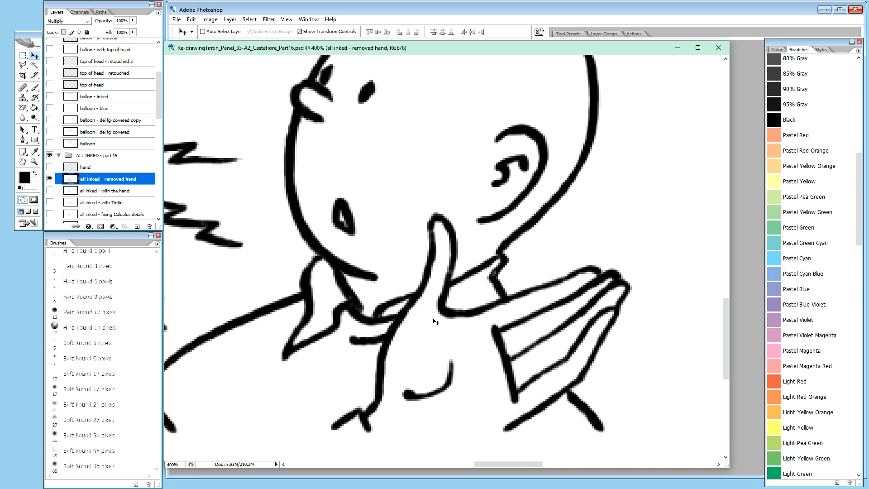
key("b")
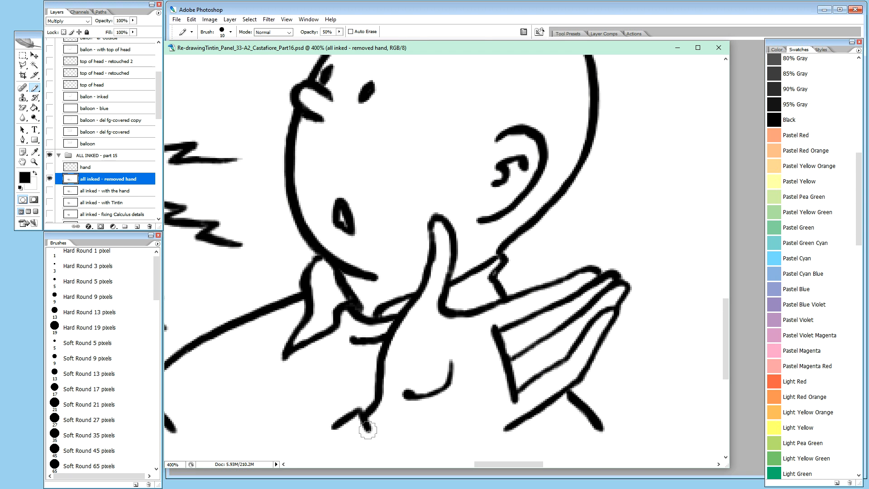
key("x")
left_click_drag(368, 421, 368, 417)
key("0")
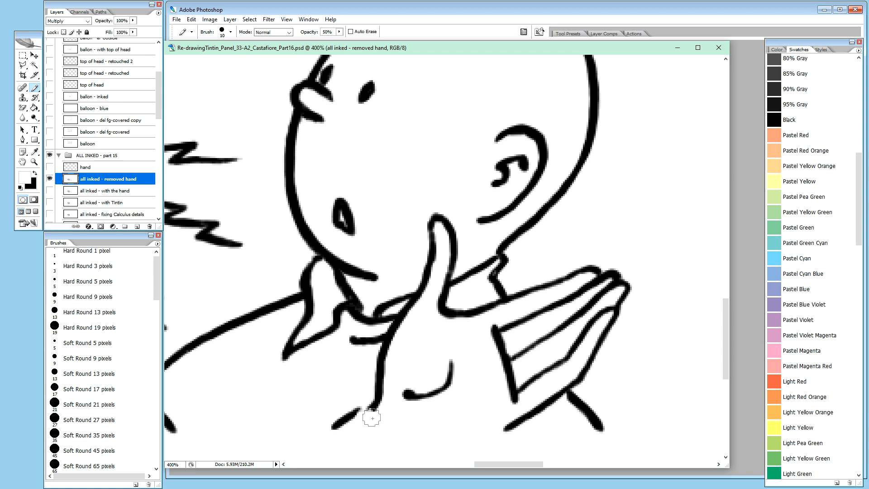
mouse_move(333, 430)
left_mouse_down()
mouse_move(384, 397)
mouse_move(391, 364)
mouse_move(350, 370)
mouse_move(361, 387)
mouse_move(392, 375)
mouse_move(444, 381)
mouse_move(448, 358)
mouse_move(454, 374)
mouse_move(411, 388)
mouse_move(389, 387)
mouse_move(385, 374)
mouse_move(398, 331)
mouse_move(429, 296)
mouse_move(432, 289)
mouse_move(421, 300)
mouse_move(421, 271)
mouse_move(430, 276)
mouse_move(425, 283)
mouse_move(434, 228)
mouse_move(445, 224)
mouse_move(444, 259)
mouse_move(450, 250)
mouse_move(435, 287)
mouse_move(444, 263)
left_mouse_up()
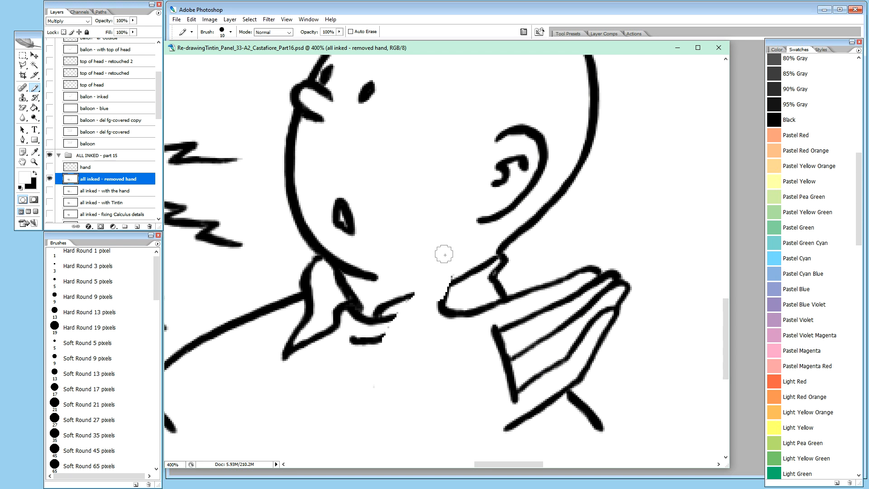
mouse_move(447, 257)
left_mouse_down()
mouse_move(439, 300)
mouse_move(487, 313)
mouse_move(457, 319)
mouse_move(541, 297)
mouse_move(590, 263)
mouse_move(531, 285)
mouse_move(620, 271)
mouse_move(612, 288)
mouse_move(636, 294)
mouse_move(578, 365)
mouse_move(570, 341)
mouse_move(579, 317)
mouse_move(493, 330)
left_mouse_up()
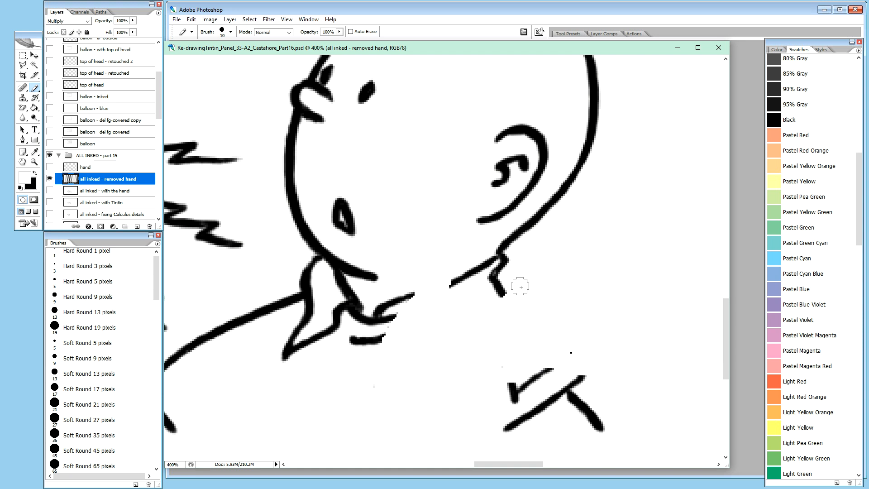
mouse_move(595, 332)
left_mouse_down()
mouse_move(585, 359)
mouse_move(525, 367)
mouse_move(502, 356)
mouse_move(527, 398)
mouse_move(553, 384)
mouse_move(555, 363)
mouse_move(567, 371)
mouse_move(612, 356)
mouse_move(573, 374)
mouse_move(589, 386)
mouse_move(556, 381)
mouse_move(577, 370)
mouse_move(551, 396)
mouse_move(564, 383)
mouse_move(545, 384)
mouse_move(547, 399)
mouse_move(524, 413)
left_mouse_up()
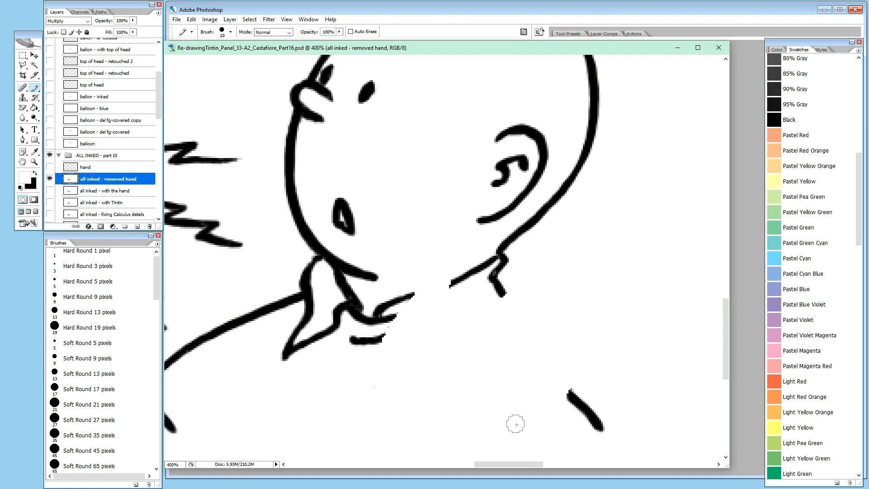
left_click(375, 385)
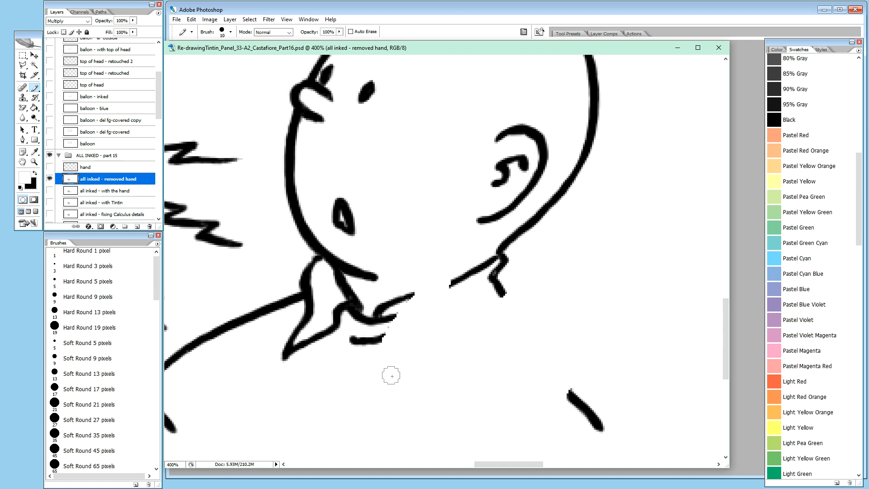
left_click(397, 331)
key("x")
Make the "hand", "frame - er-inside" and "ballon - er-outside" layers visible with the hand-free inks
left_click(70, 167)
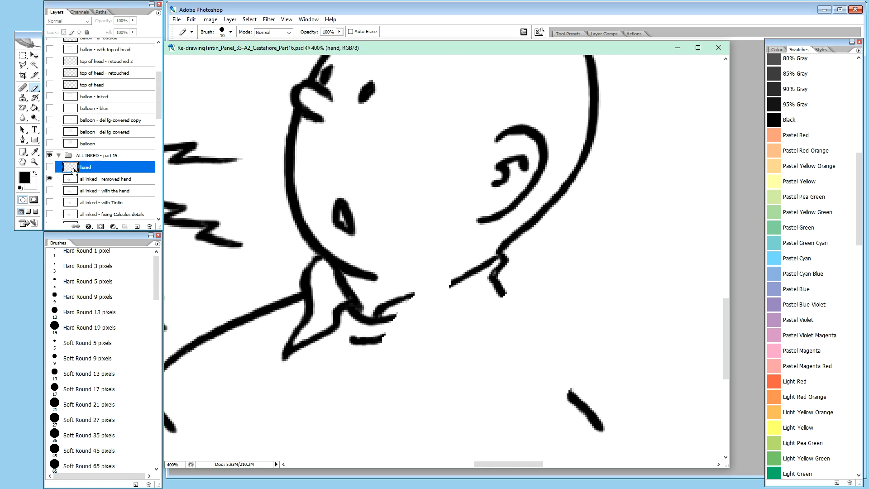
left_click(50, 166)
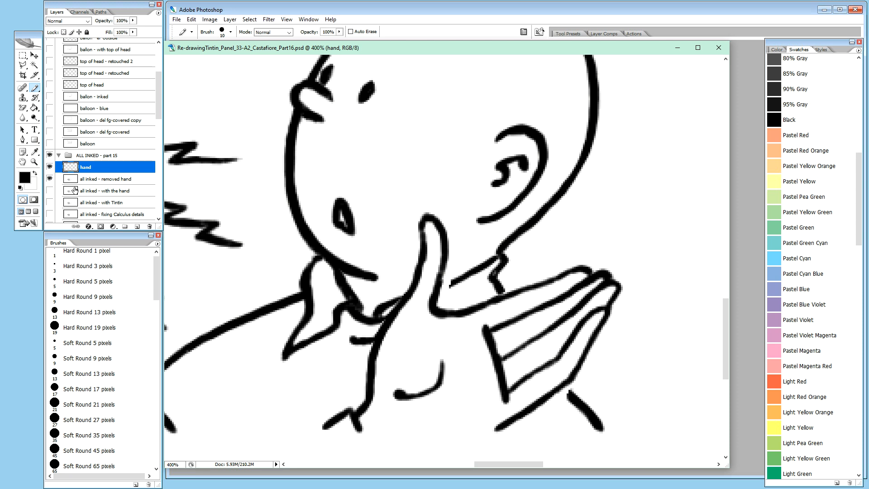
left_click_drag(159, 100, 159, 61)
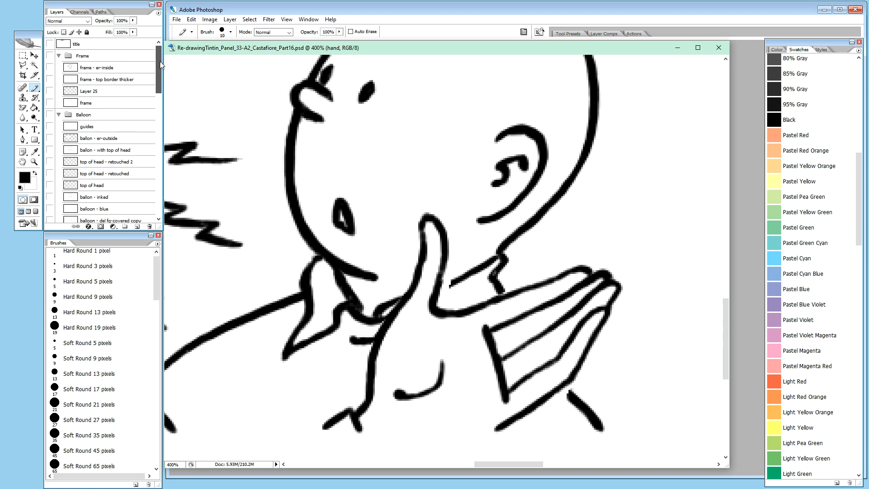
left_click(53, 68)
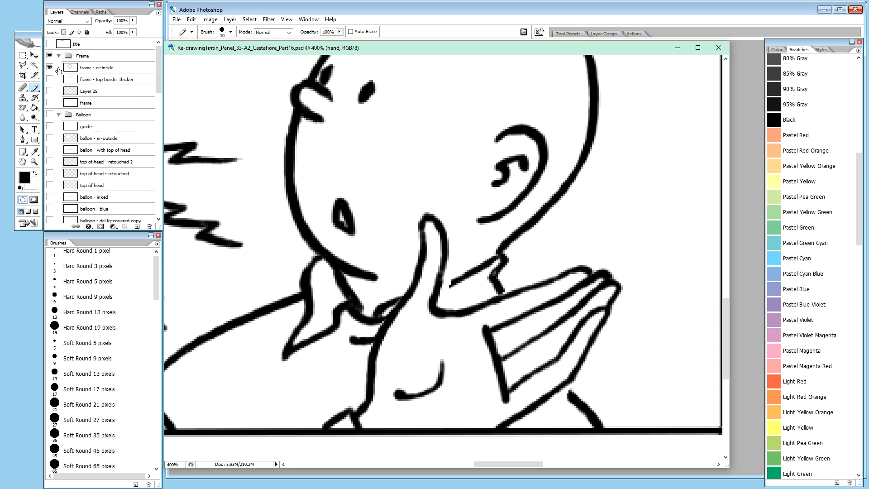
left_click(50, 138)
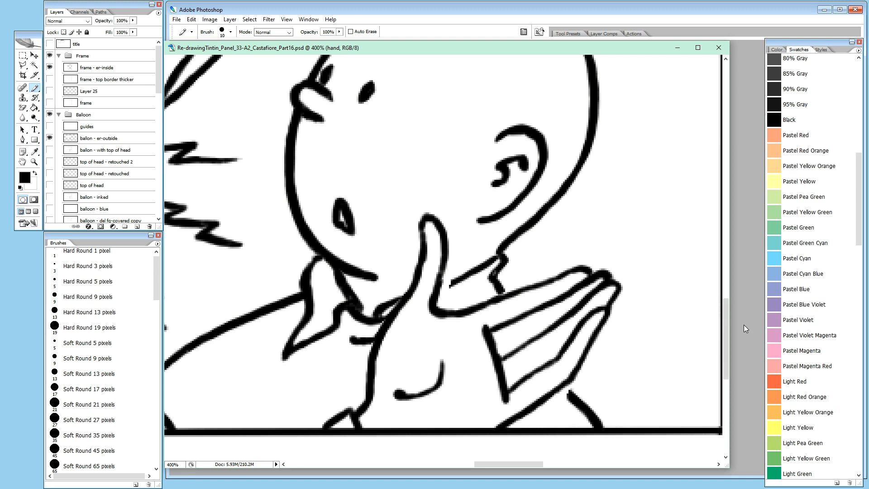
Select the thumb on the "hand" layer with the Polygonal Lasso and copy it to a new layer
left_click_drag(727, 332, 727, 357)
left_click_drag(528, 463, 536, 462)
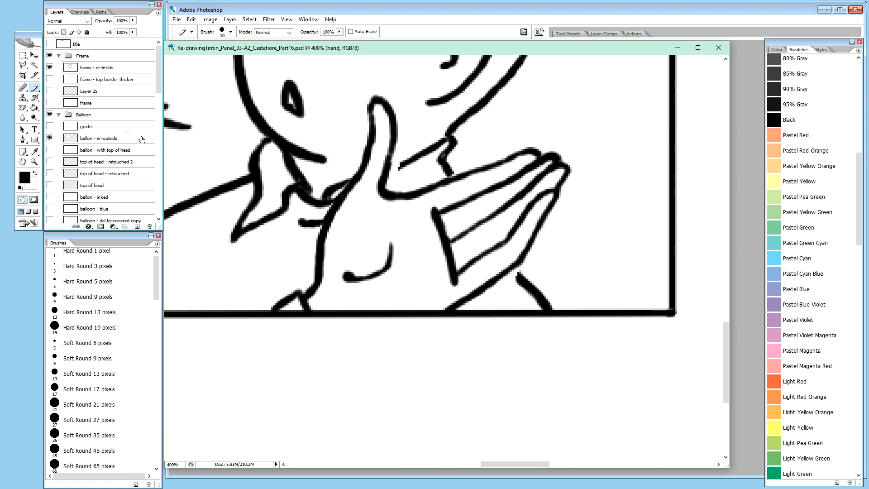
left_click_drag(159, 84, 159, 89)
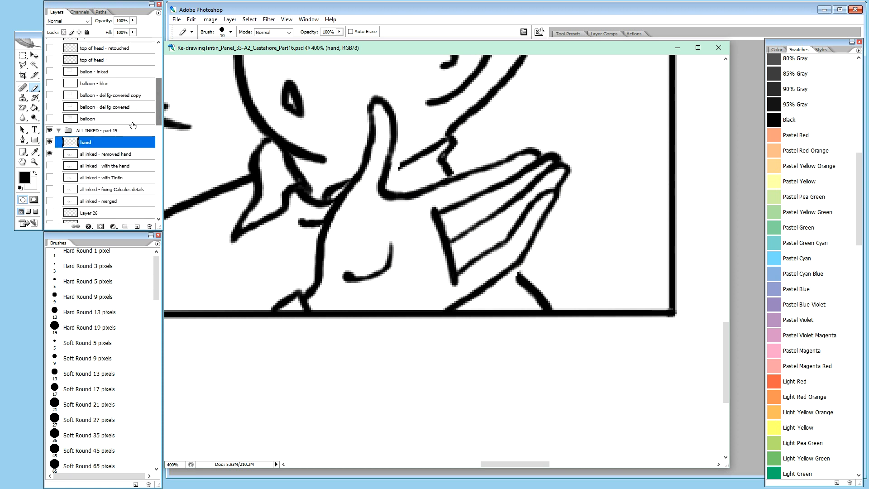
left_click(120, 154)
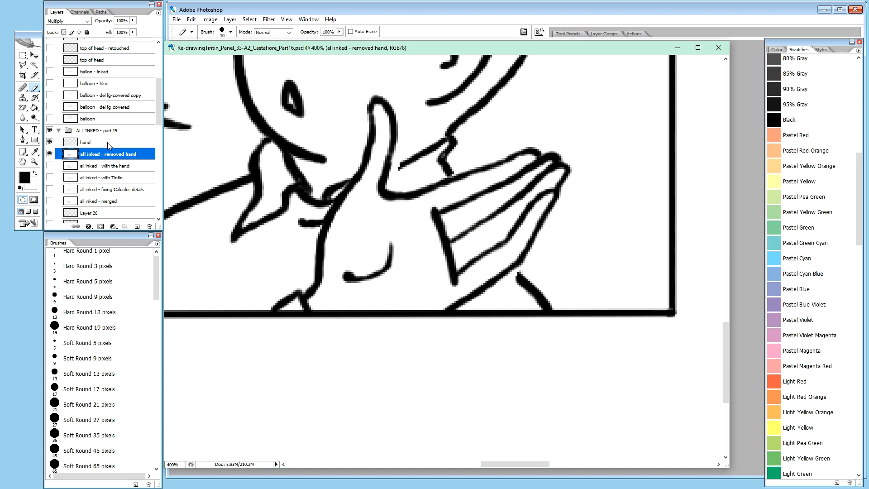
left_click(109, 143)
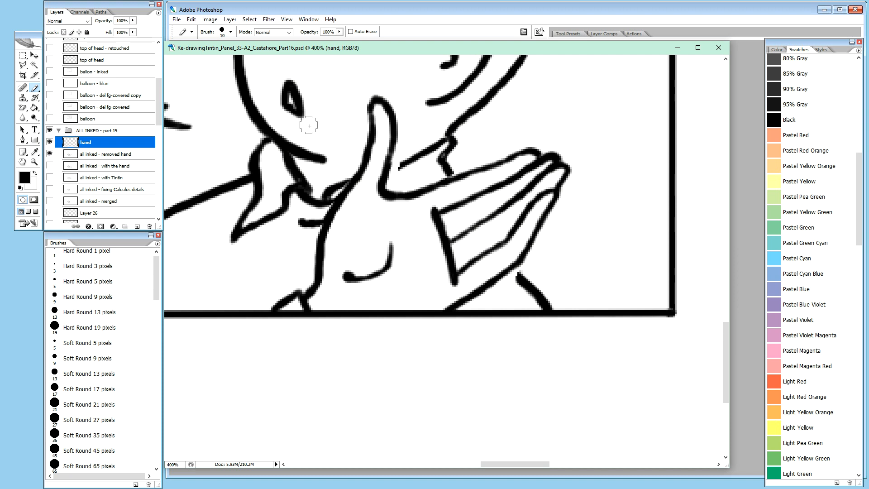
left_click(107, 154)
left_click(117, 142)
key("l")
left_click(356, 89)
left_click(392, 87)
left_click(410, 132)
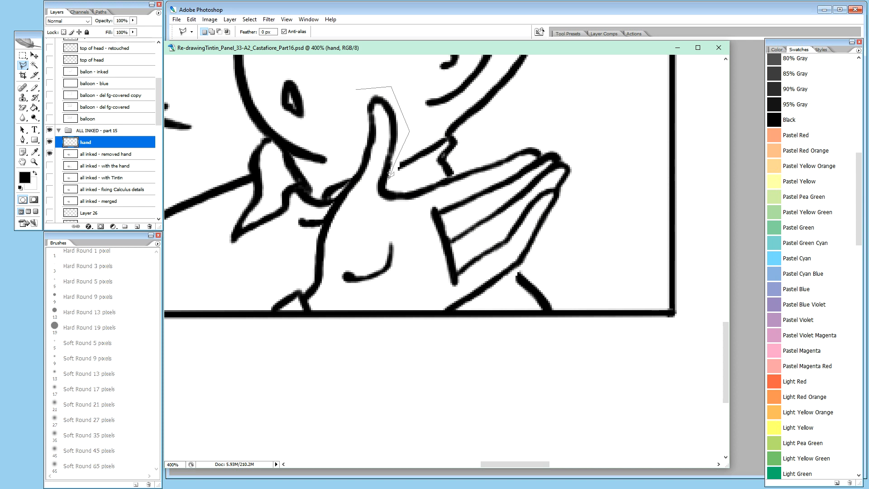
left_click(390, 177)
left_click(349, 167)
left_click(360, 131)
left_click(356, 89)
key("ctrl+j")
Test a small sideways shift of the copied thumb and compare it with the hand beneath by toggling its layer's visibility
key("v")
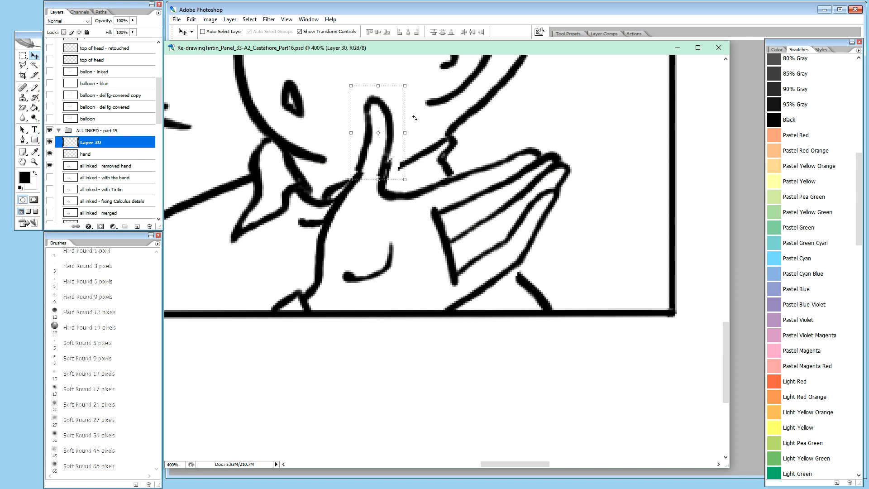
key("Right")
key("Right")
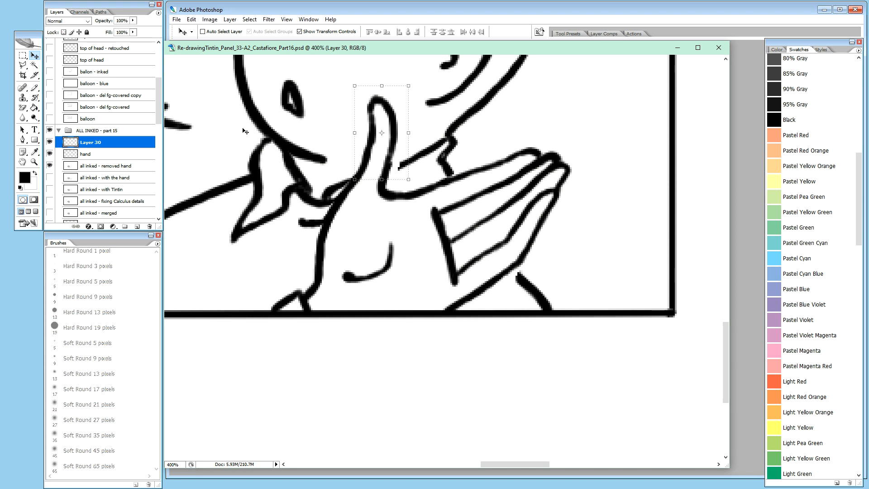
left_click(49, 143)
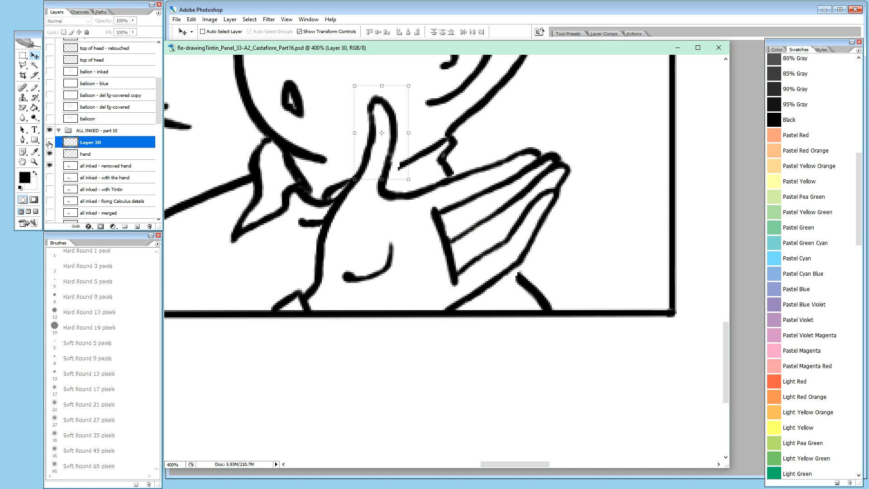
left_click(50, 144)
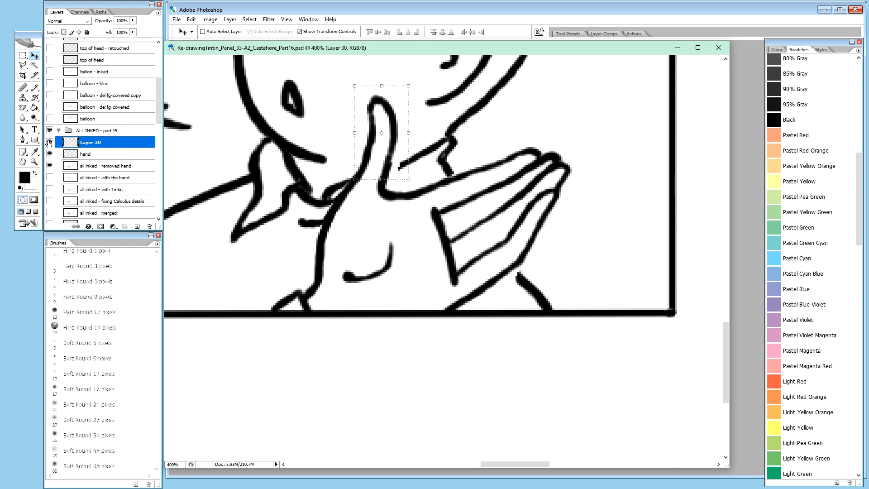
left_click(49, 144)
left_click(50, 144)
left_click(49, 143)
left_click(51, 143)
Rotate the copied thumb 3.5° clockwise and nudge it two pixels right to line up with the hand
left_click_drag(417, 84, 463, 75)
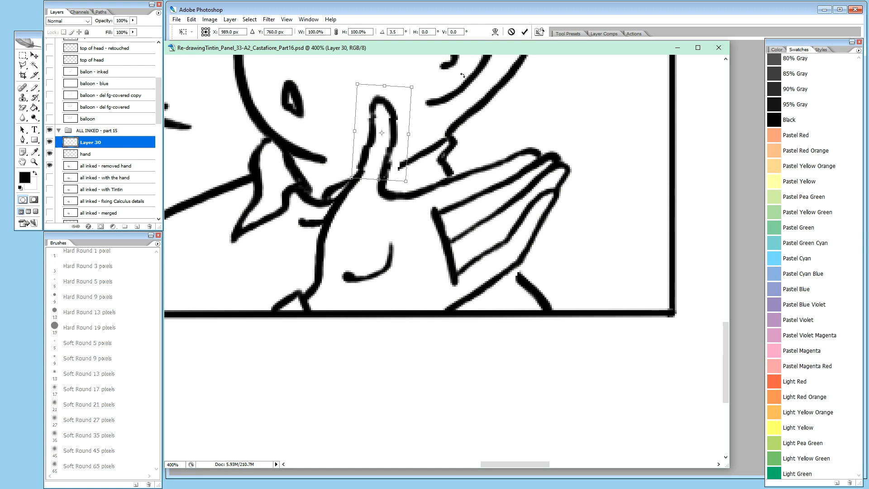
key("Return")
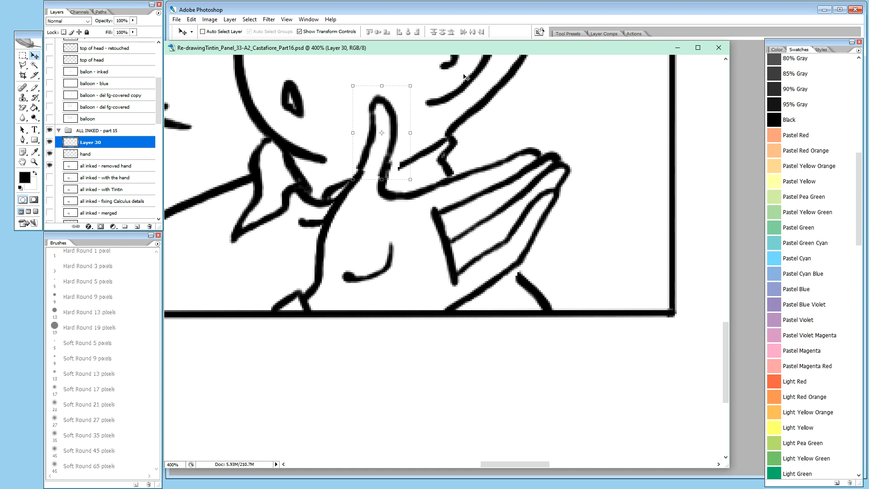
key("Right")
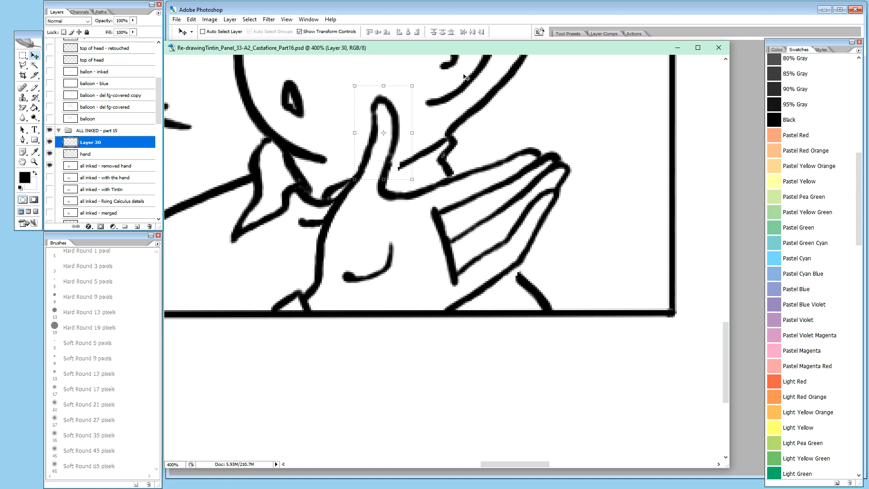
key("Right")
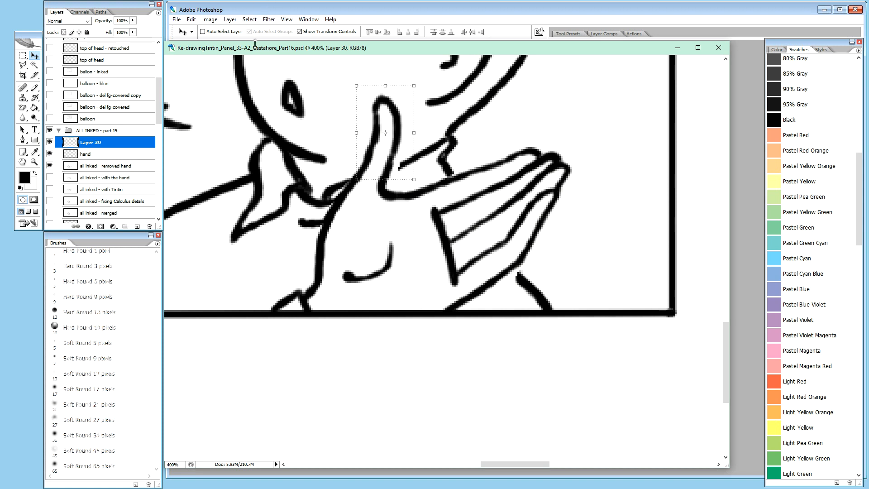
Try the basic Sharpen filter on the rotated thumb layer and undo it
left_click(269, 19)
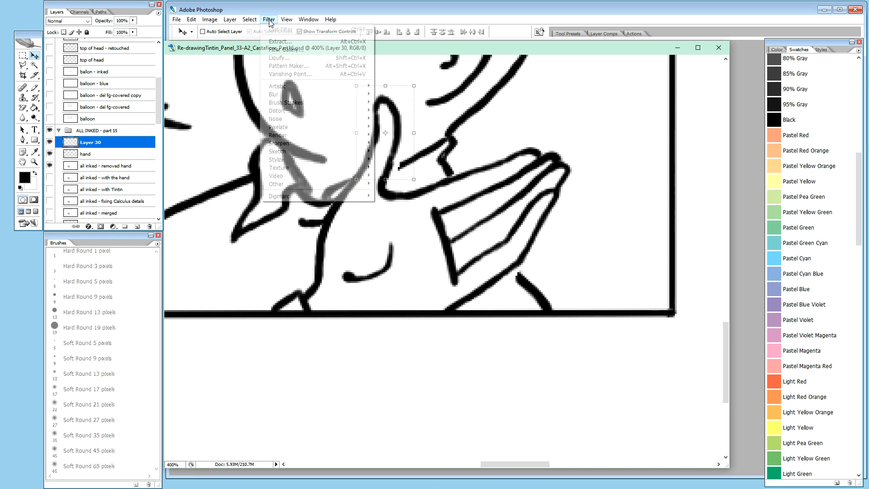
mouse_move(314, 104)
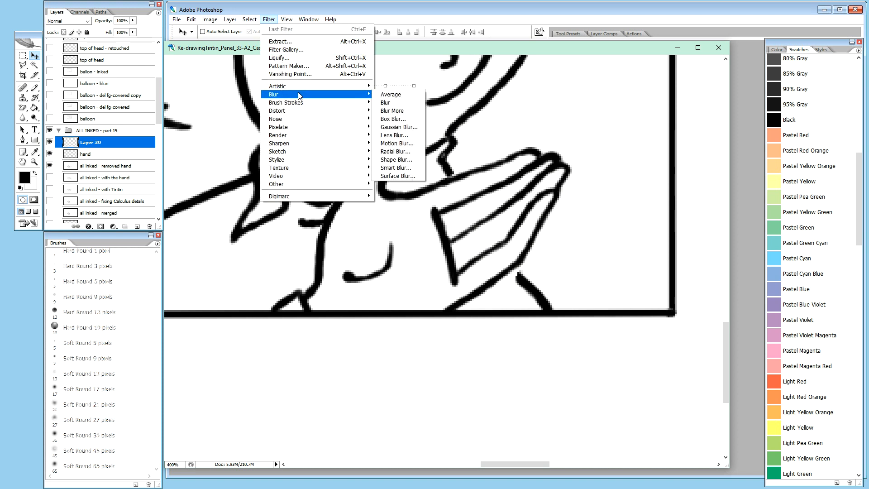
mouse_move(317, 144)
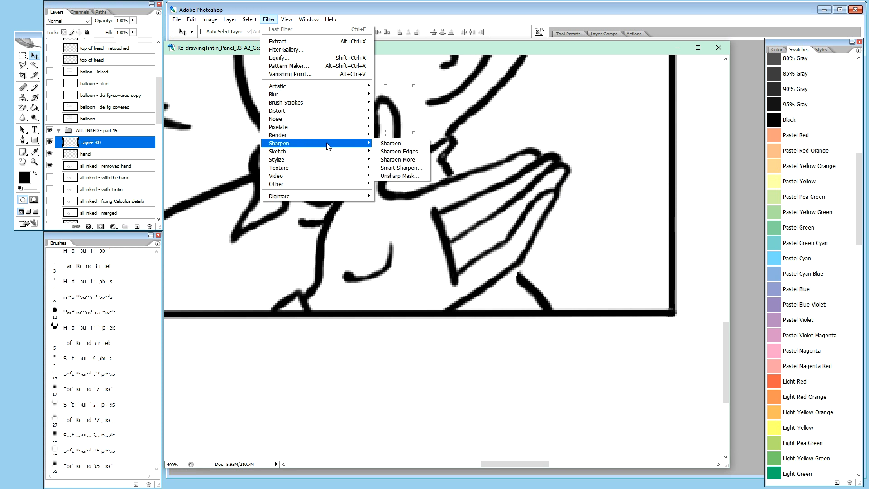
left_click(389, 144)
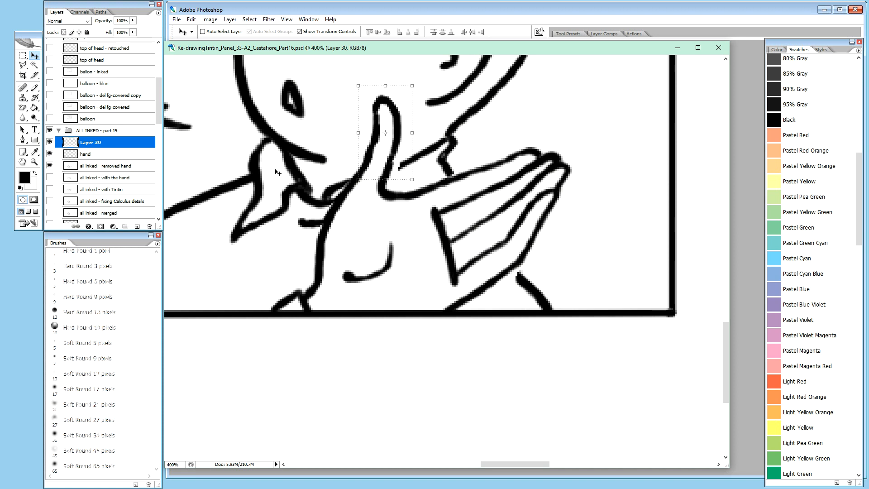
key("ctrl+f")
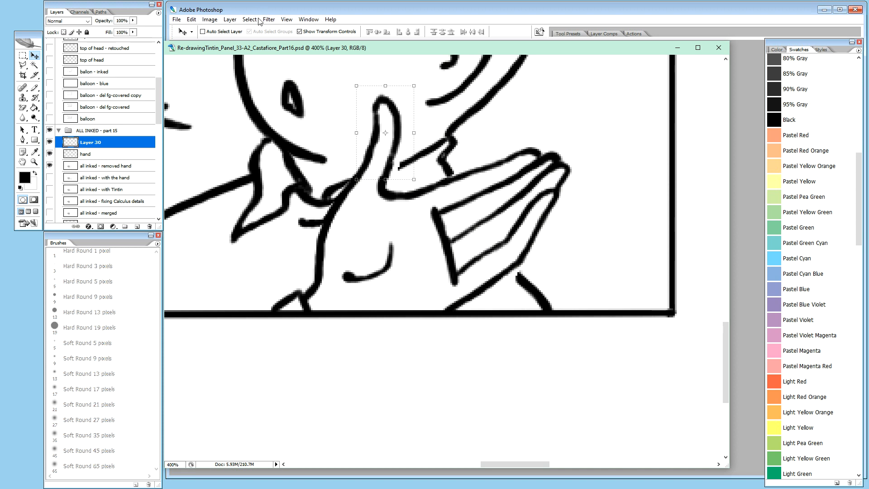
Apply Smart Sharpen to the thumb layer with an amount of 30%, radius 1.0 pixels and Gaussian Blur removal
left_click(271, 20)
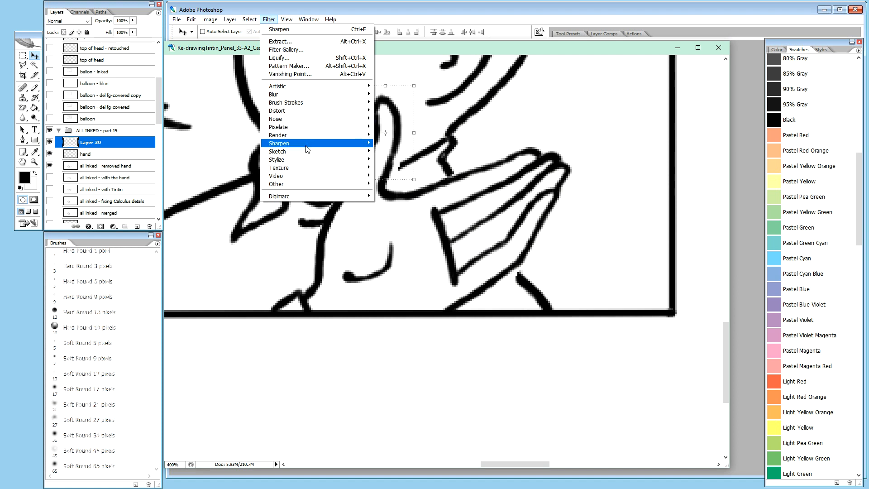
mouse_move(318, 148)
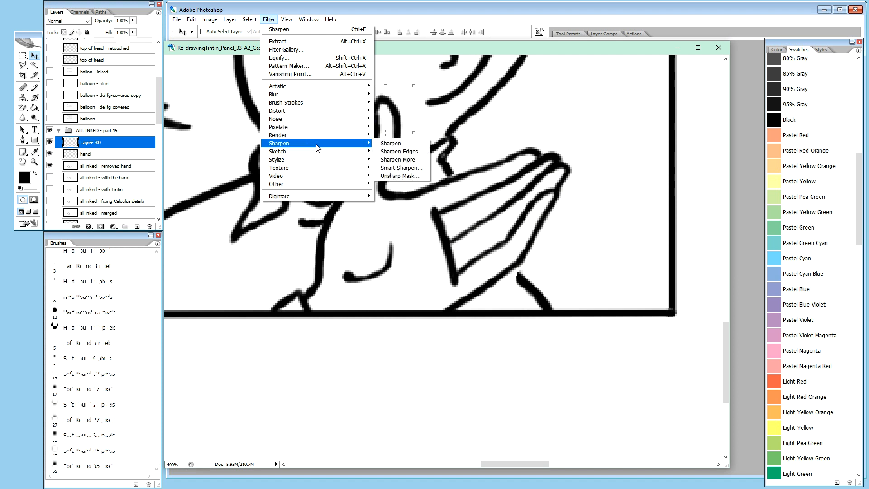
left_click(401, 168)
left_click_drag(422, 89, 565, 208)
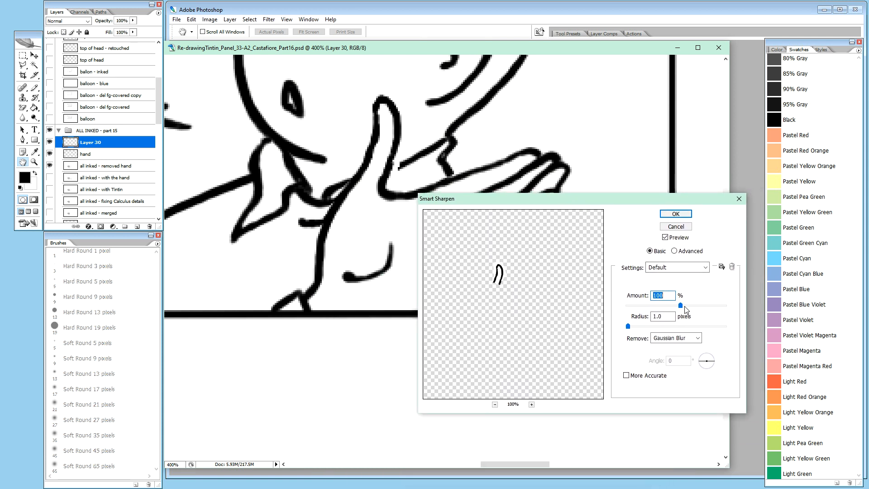
left_click_drag(681, 305, 642, 310)
left_click(682, 214)
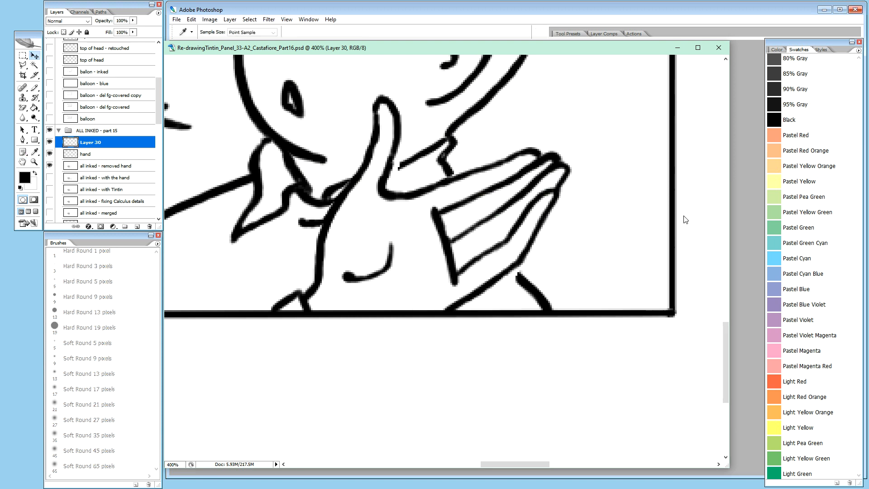
key("v")
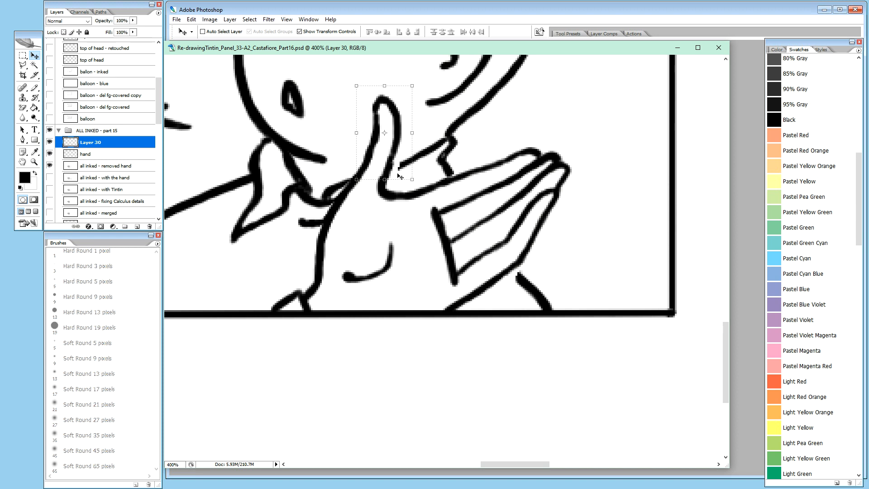
Inspect the sharpened thumb up close and rename its layer "thumb"
key("ctrl+plus")
key("ctrl+plus")
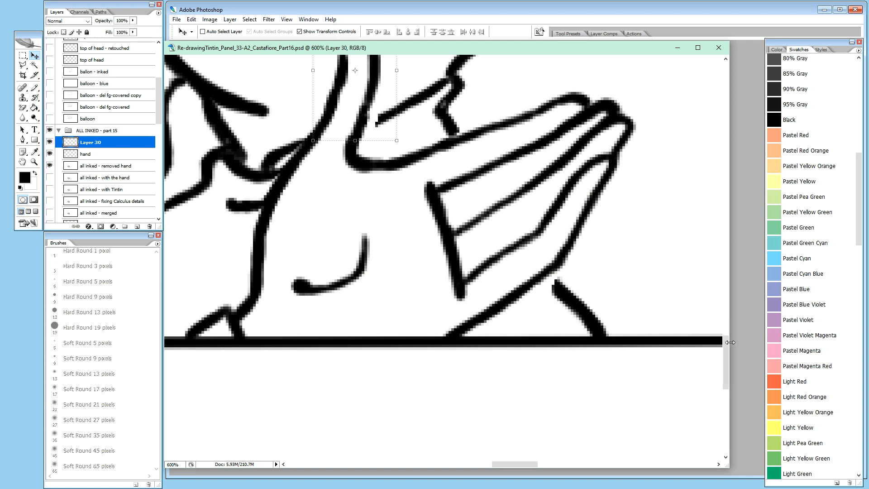
left_click_drag(727, 366, 726, 346)
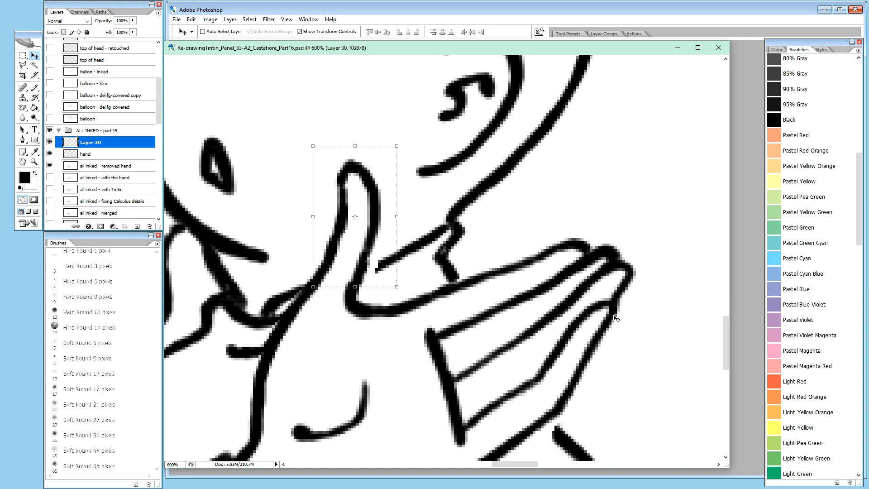
double_click(101, 139)
type("thumb")
key("Return")
Rotate the thumb a further 2.7° clockwise on the "thumb" layer
key("ctrl+minus")
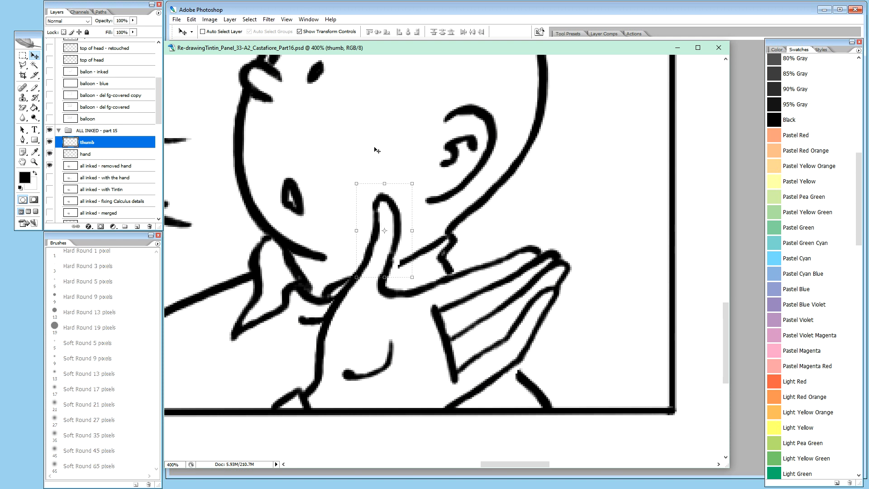
left_click(419, 180)
left_click_drag(419, 180, 422, 181)
key("Right")
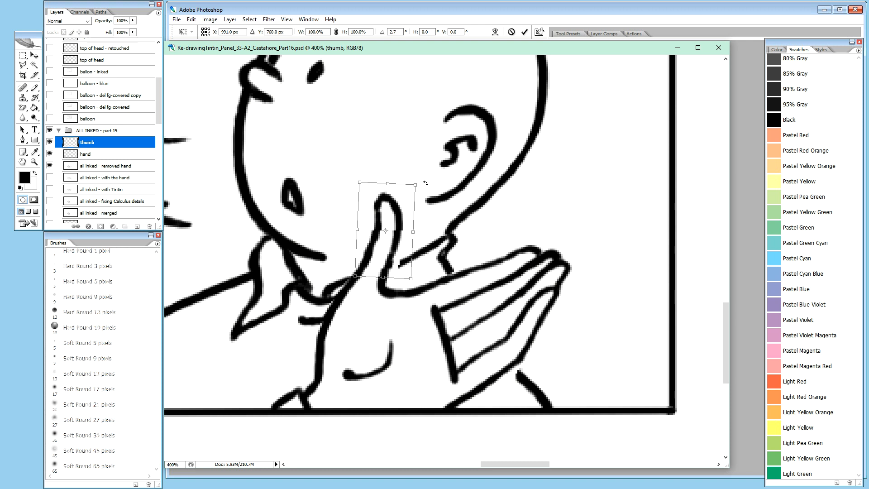
key("Return")
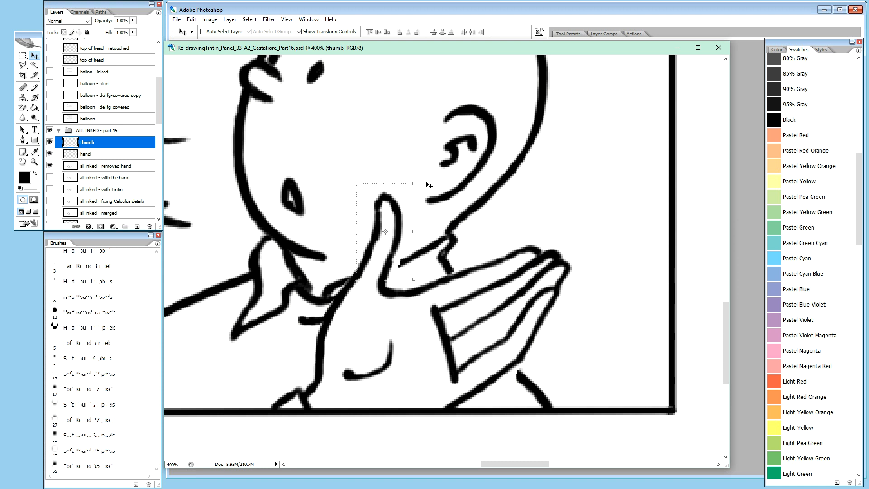
Compare one-pixel nudges of the thumb vertically and sideways, leaving it one pixel further right
key("Down")
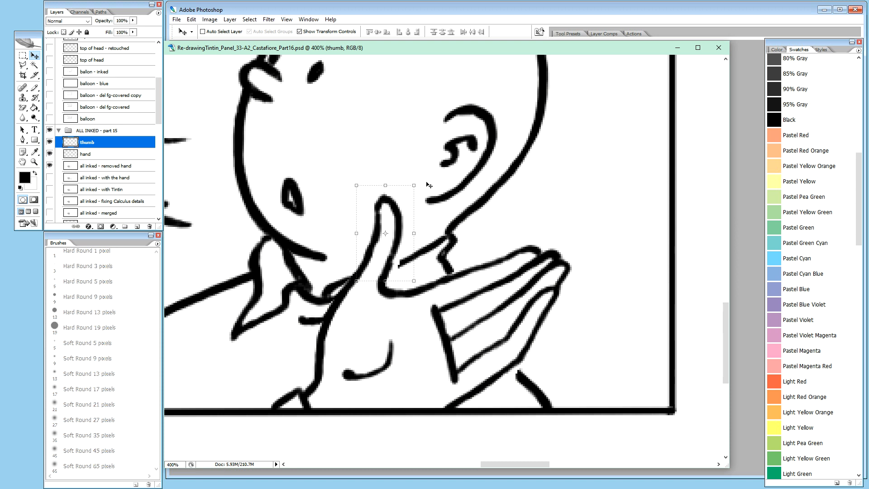
key("Up")
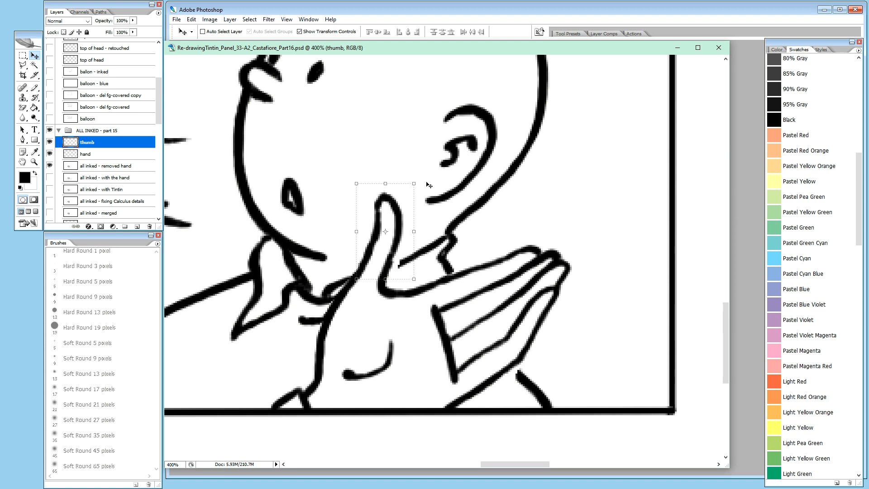
key("Right")
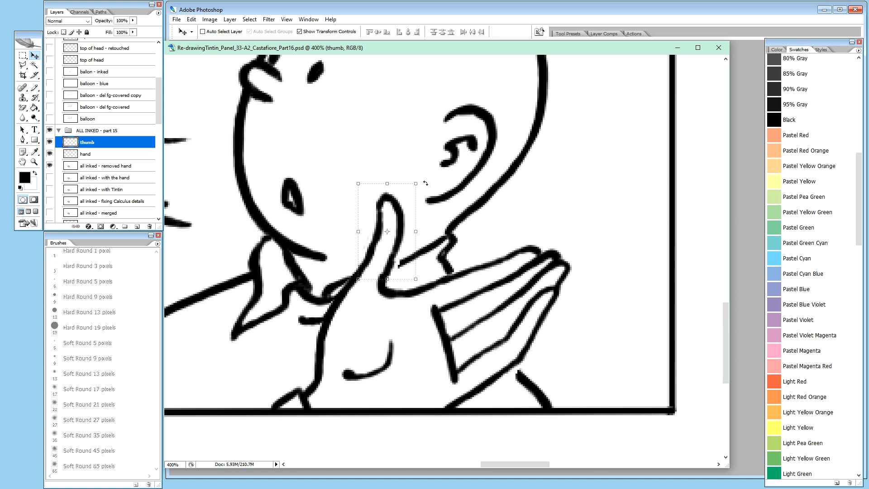
key("Left")
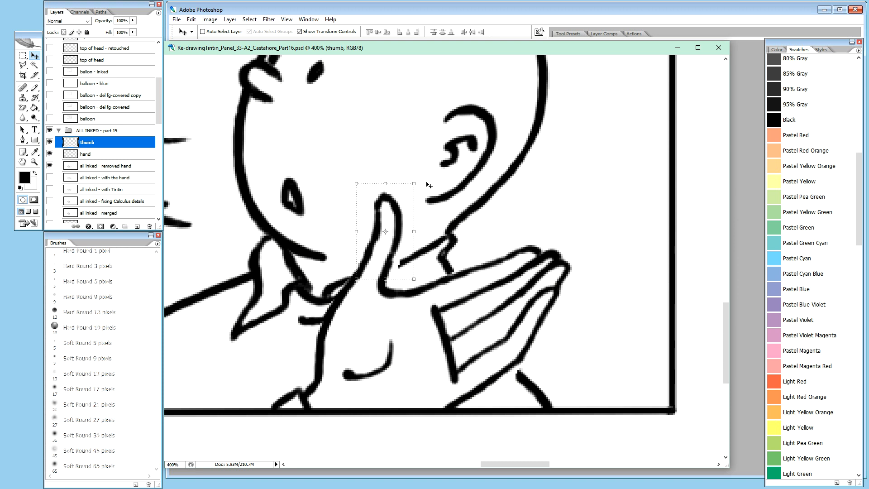
key("Right")
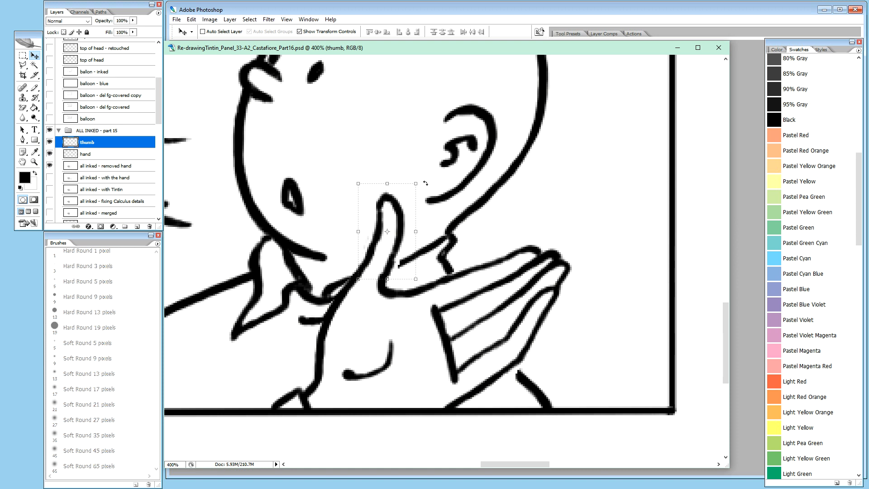
key("Left")
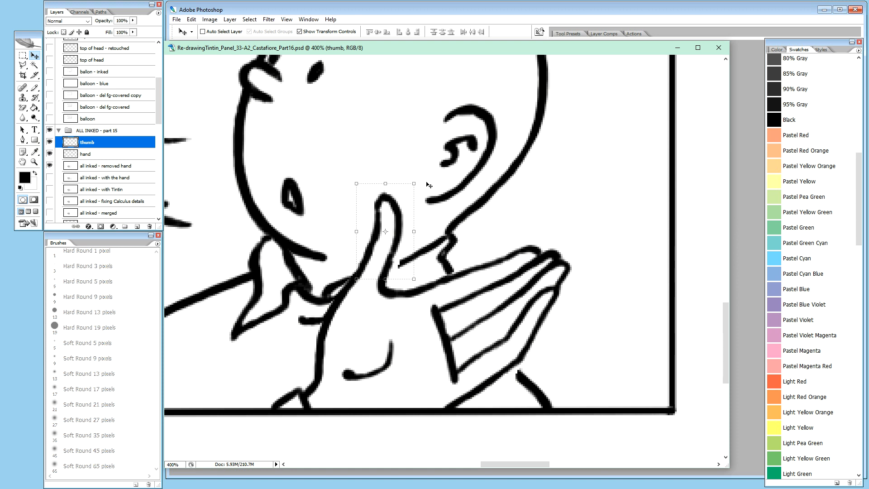
key("Right")
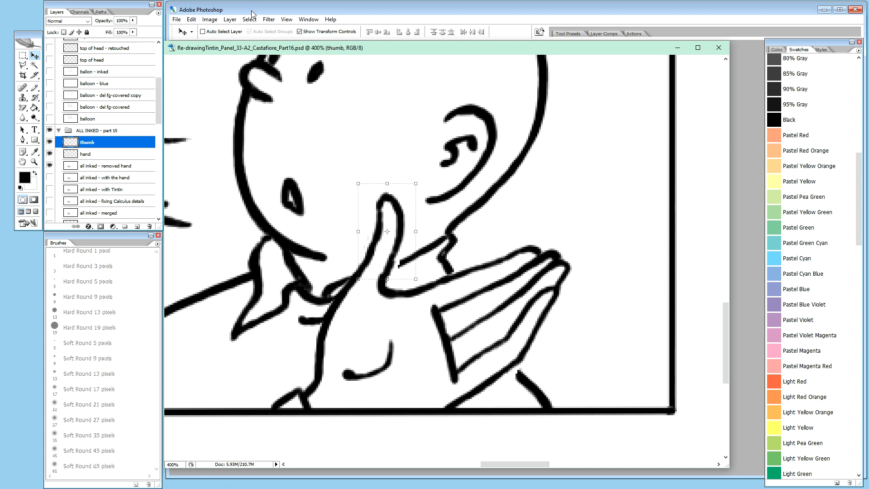
Sharpen the newly rotated thumb with Smart Sharpen at 30% amount and 1.0 pixel radius
left_click(268, 19)
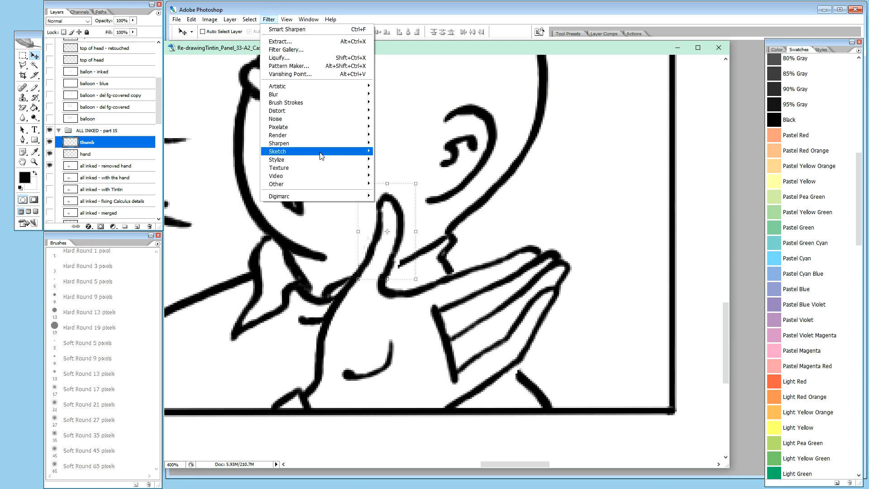
mouse_move(340, 144)
left_click(396, 168)
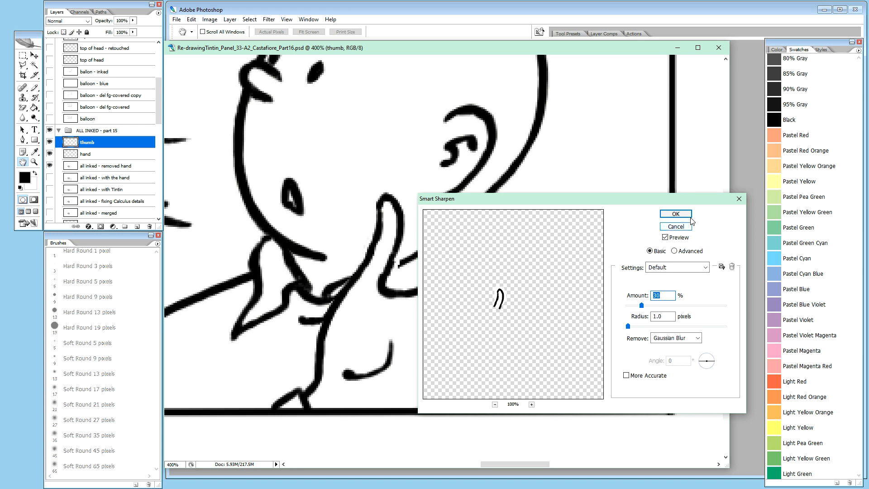
left_click(675, 214)
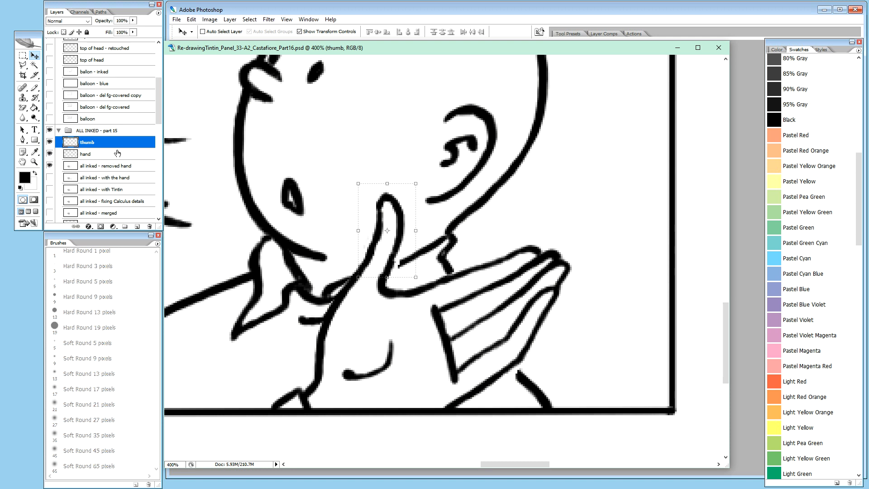
Merge copies of the "thumb" and "hand" layers into a new layer named "hand - fixed"
left_click(104, 155, "shift")
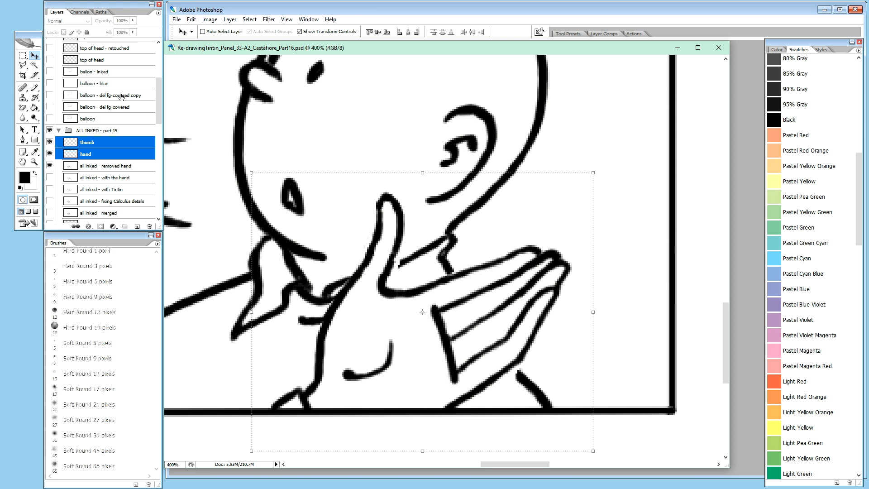
key("ctrl+alt+e")
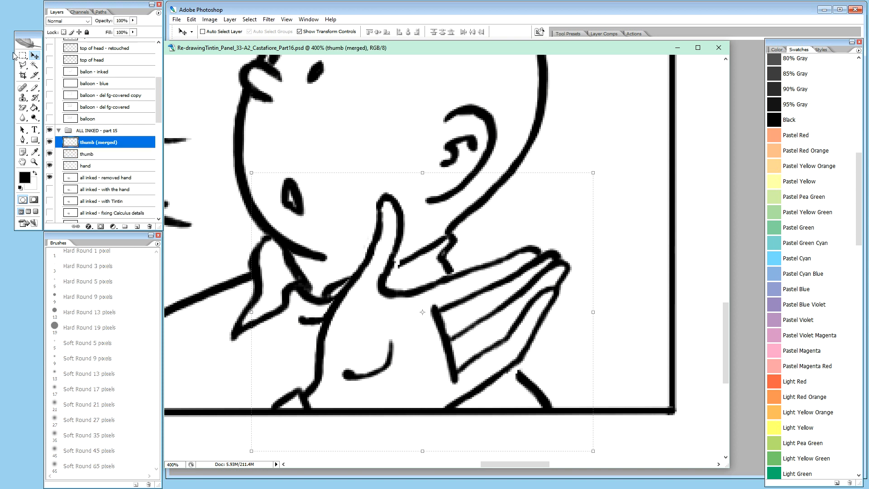
double_click(105, 143)
type("hand - fixed")
key("Return")
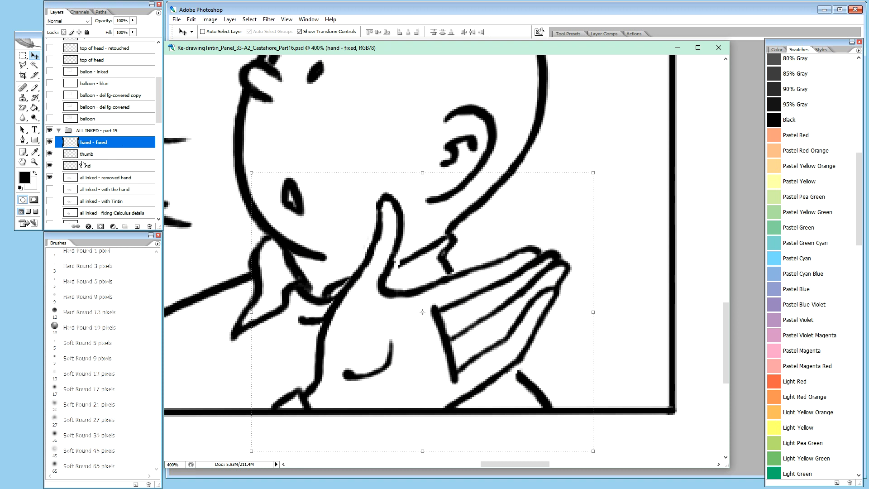
Hide the "thumb" and "hand" layers and extend the neck and back lines to the hand with a 2 px Brush at 75% opacity
left_click(50, 153)
key("b")
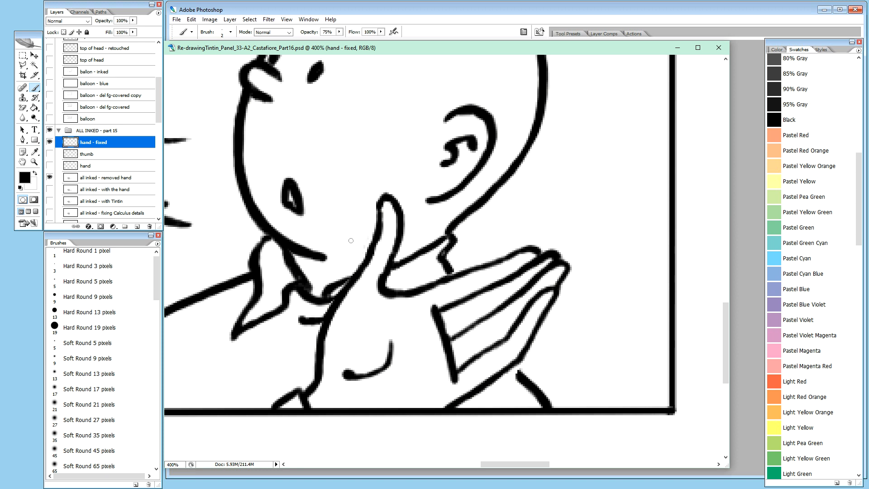
key("x")
key("x")
left_click_drag(514, 372, 516, 368)
key("x")
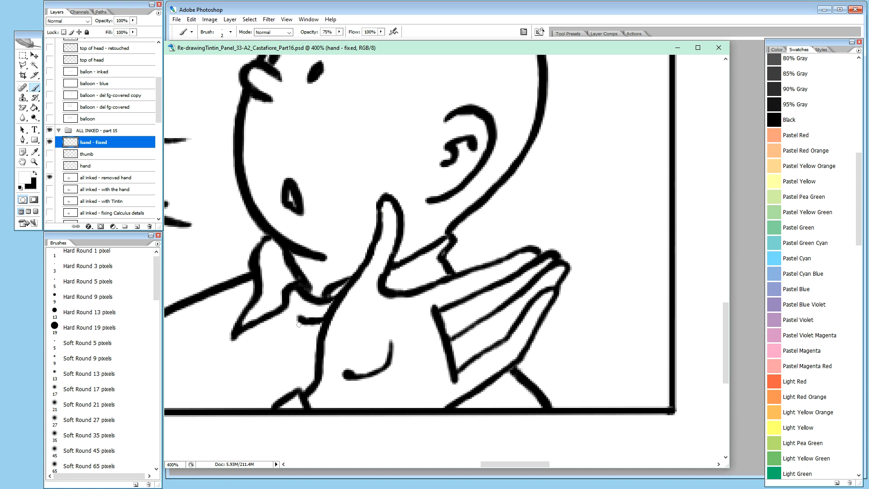
key("x")
left_click_drag(726, 328, 728, 320)
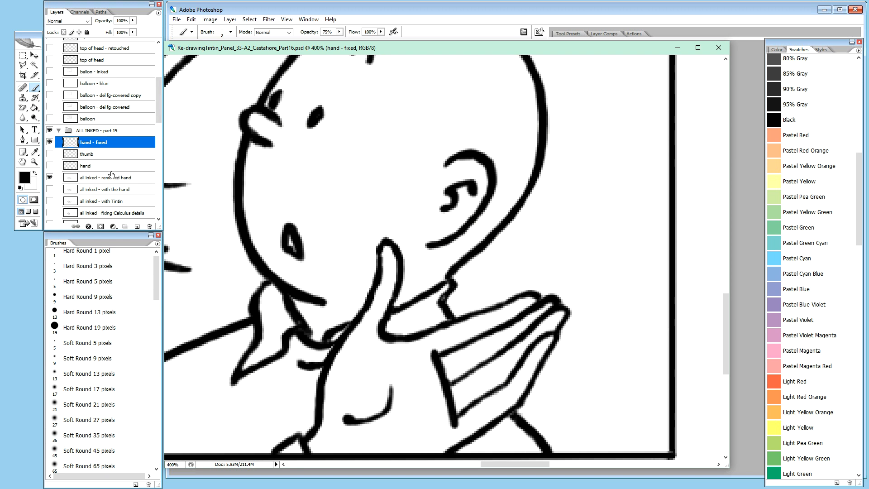
Outline the ear on the "all inked - removed hand" layer with the Polygonal Lasso and cut it out to its own layer
left_click(112, 178)
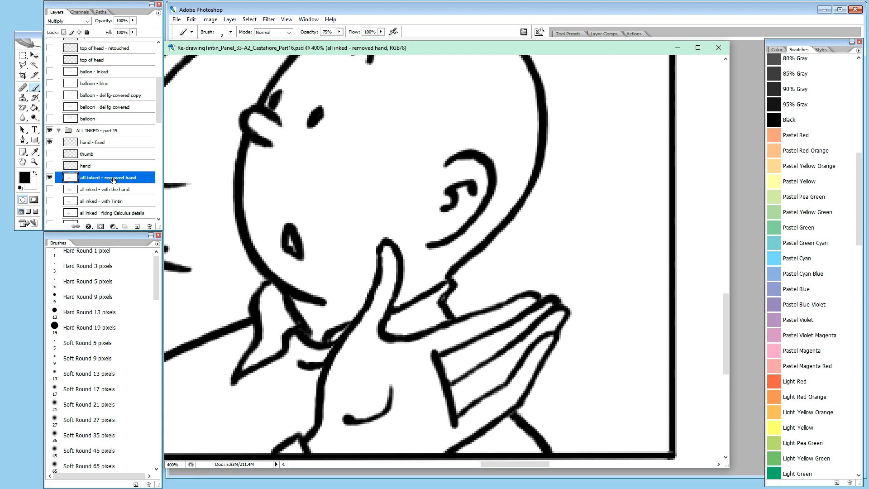
key("l")
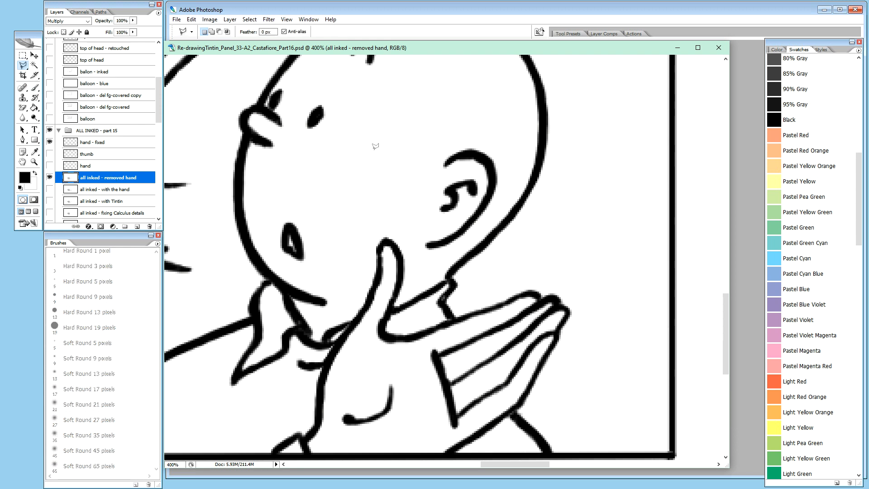
left_click(439, 131)
left_click(514, 143)
left_click(508, 192)
left_click(490, 217)
left_click(459, 249)
left_click(434, 263)
left_click(414, 261)
left_click(388, 187)
left_click(411, 159)
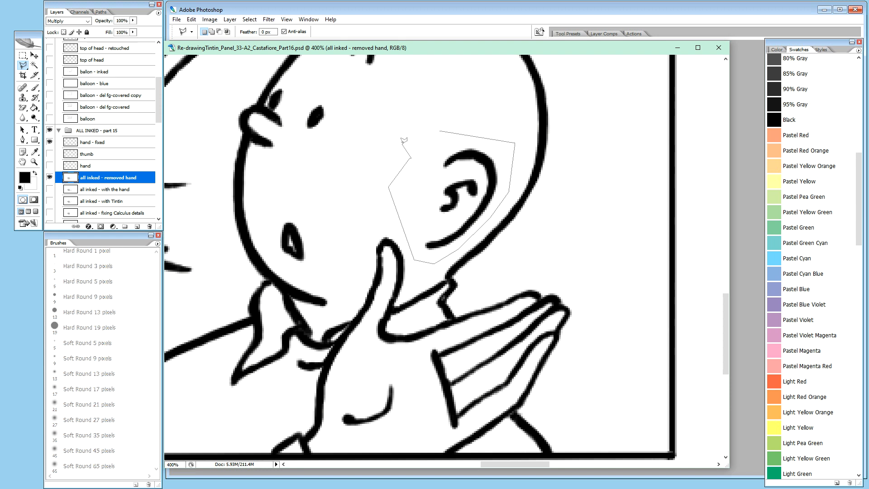
left_click(403, 145)
double_click(415, 133)
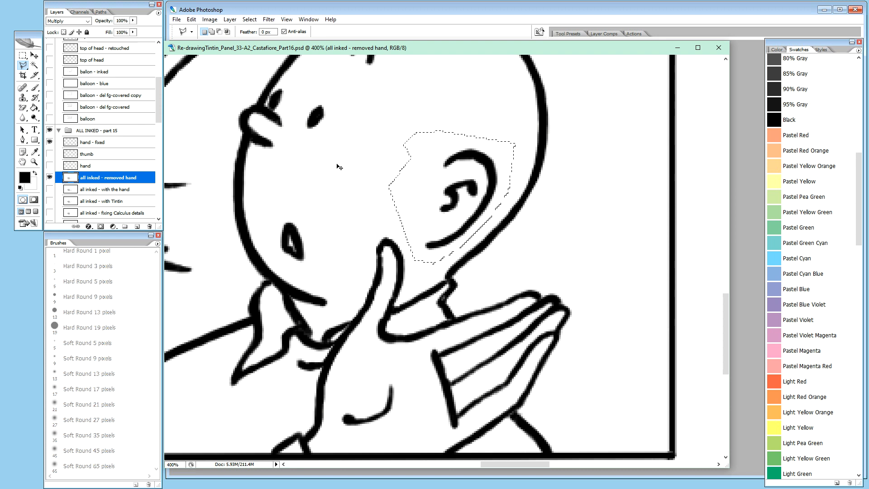
key("ctrl+shift+alt+n")
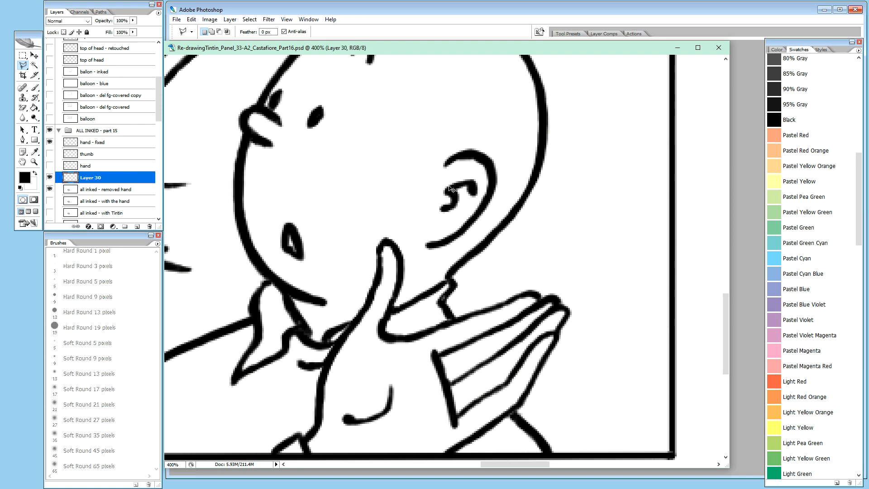
Nudge the cut-out ear one pixel to the left and name its layer "ear"
key("v")
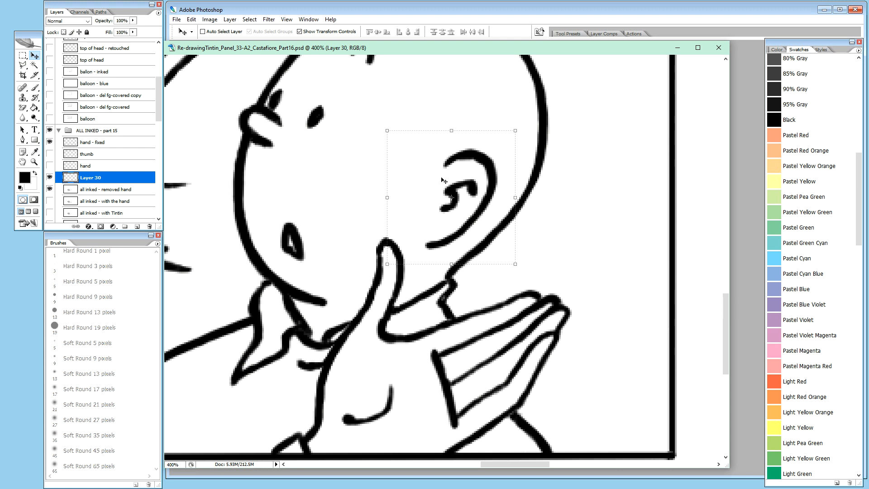
key("Left")
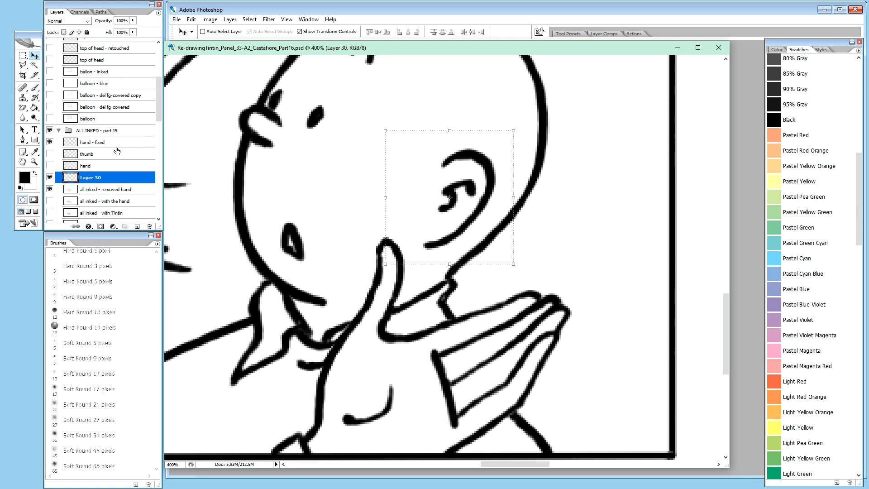
double_click(108, 178)
type("ear")
key("Return")
Touch up the collar and neck lines beside the thumb on the "hand - fixed" layer with a 2 px Brush at 75% opacity
mouse_move(724, 309)
left_mouse_down()
mouse_move(726, 322)
mouse_move(727, 311)
left_mouse_up()
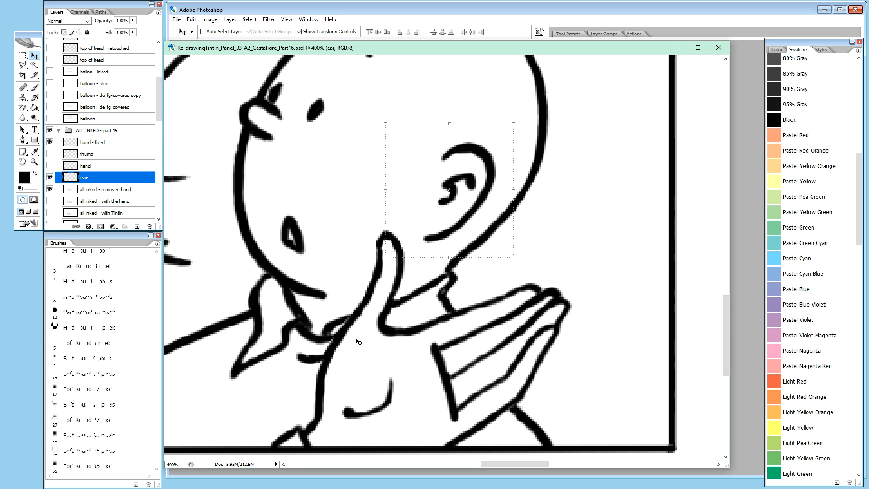
left_click(110, 142)
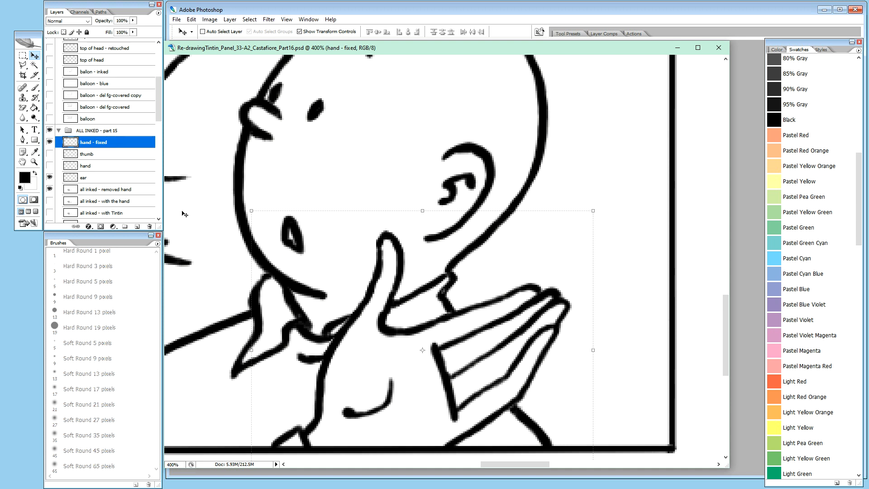
key("b")
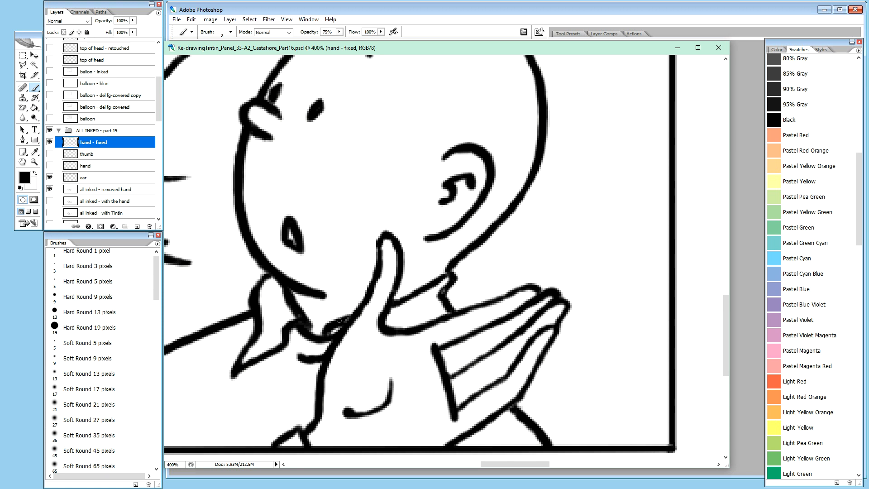
left_click_drag(334, 325, 338, 326)
left_click_drag(435, 281, 443, 284)
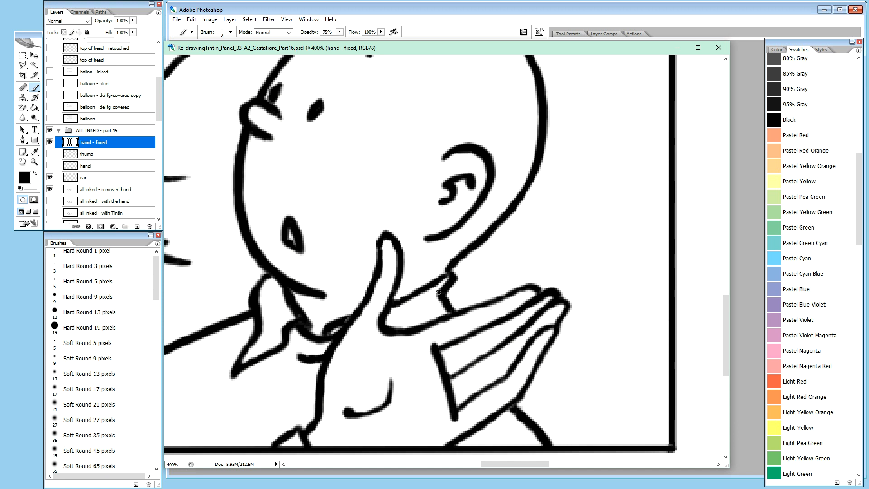
left_click_drag(440, 297, 445, 307)
key("x")
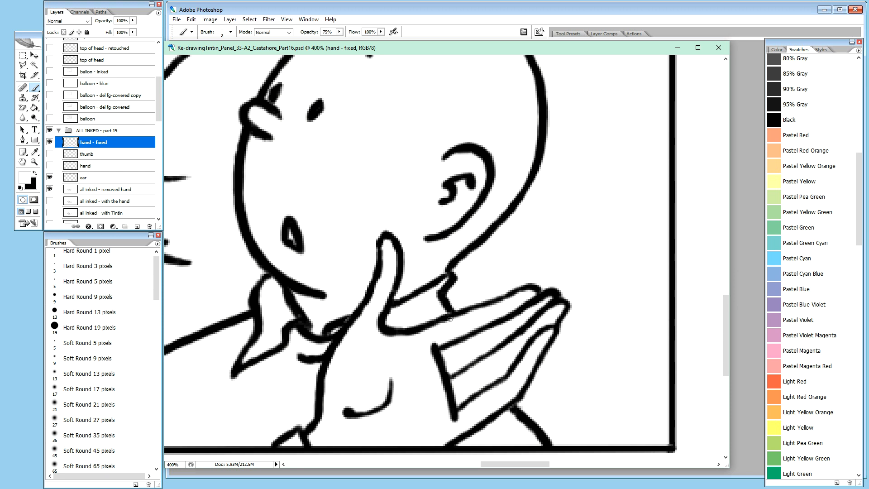
key("x")
key("x")
key("x")
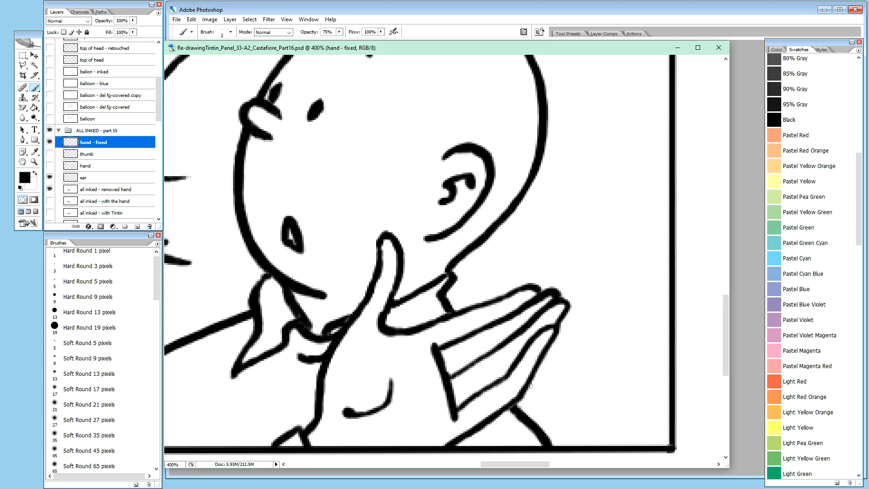
Refine the back line below the fingers with alternating black and white strokes, and extend the sleeve line to the panel border in black
key("x")
key("x")
left_click_drag(511, 409, 511, 411)
key("x")
left_click_drag(509, 413, 510, 414)
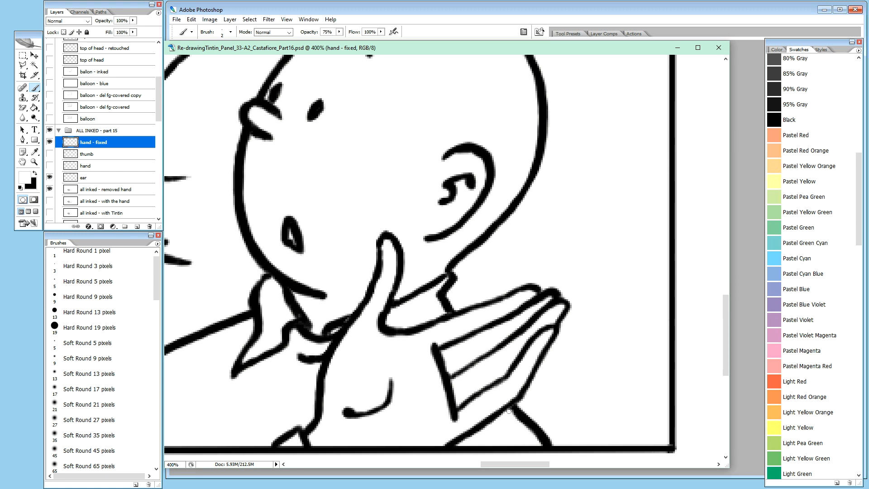
key("x")
key("x")
left_click_drag(518, 406, 530, 416)
left_click_drag(542, 423, 549, 431)
key("x")
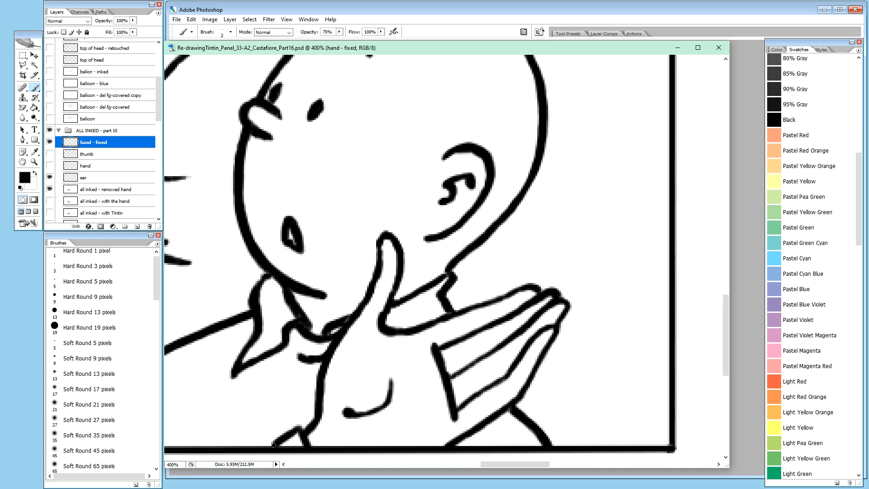
left_click_drag(266, 448, 272, 444)
Merge copies of the "hand - fixed", "ear" and "all inked - removed hand" layers into a new layer and hide the three originals
key("ctrl+minus")
key("ctrl+minus")
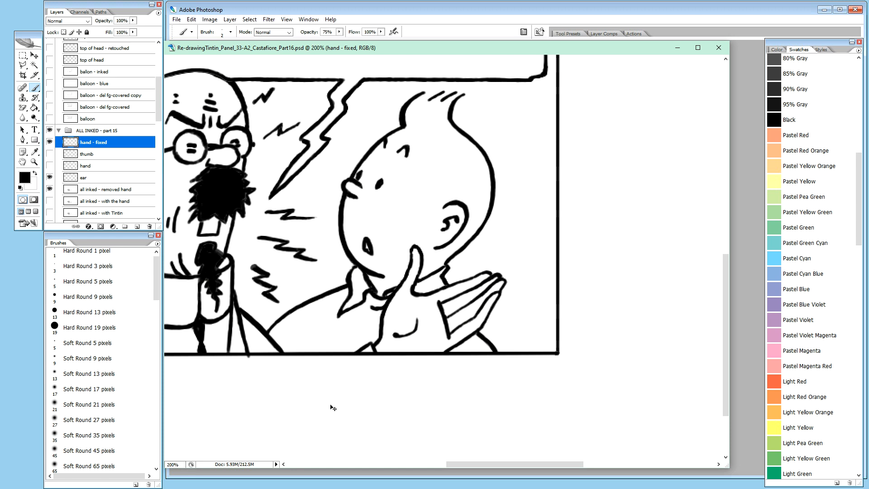
left_click(99, 193)
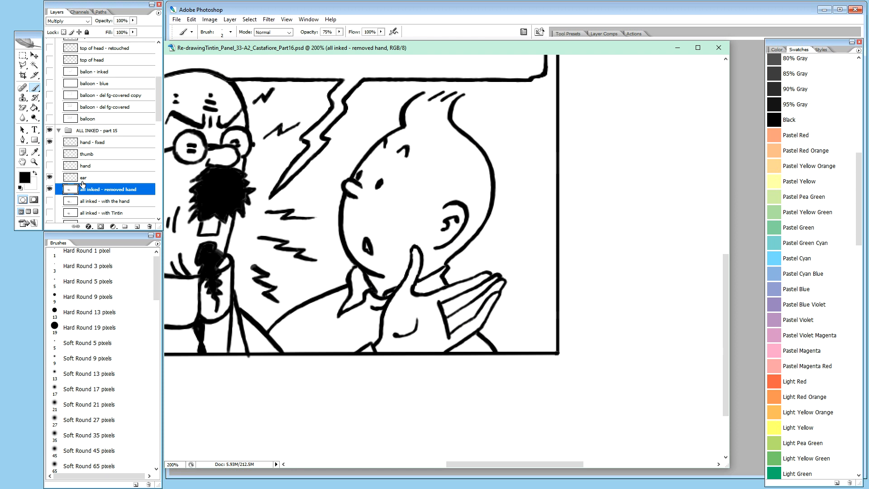
left_click(82, 180, "ctrl")
left_click(112, 145, "ctrl")
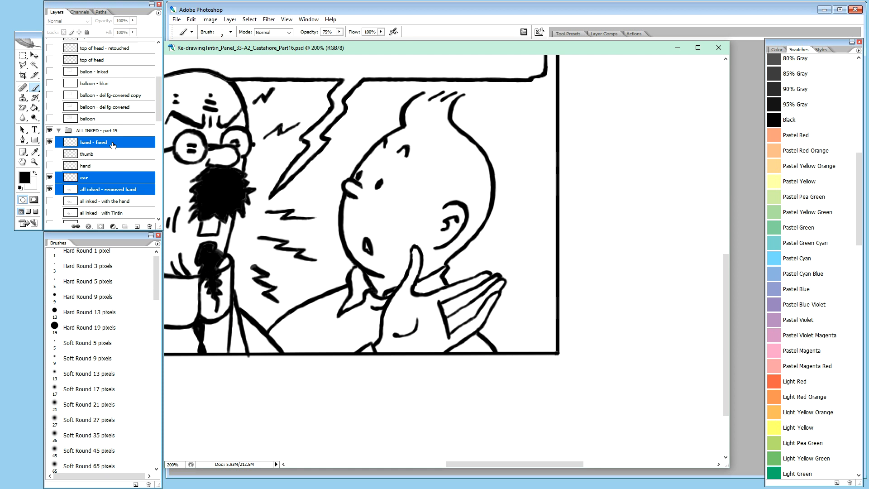
key("ctrl+alt+e")
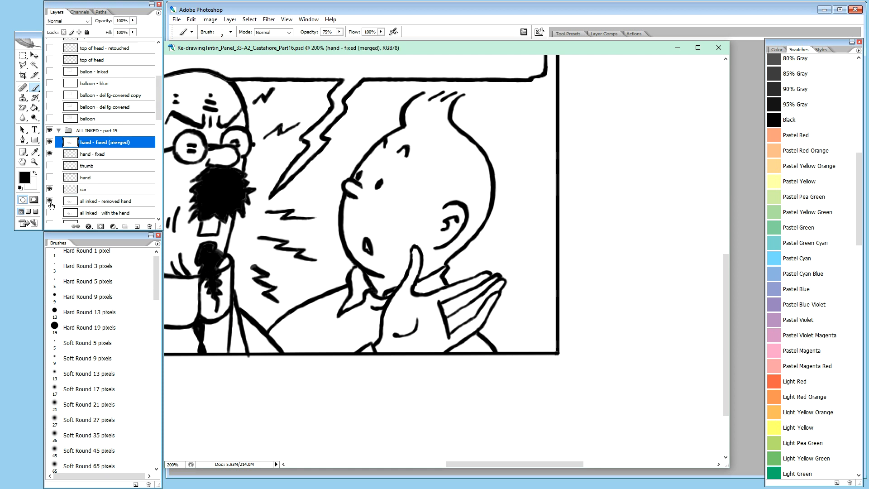
left_click_drag(50, 204, 53, 155)
left_click(94, 155)
left_click(111, 143)
Hide the merged layer and the "ALL INKED - part 15" group, and collapse the group
mouse_move(160, 92)
left_mouse_down()
mouse_move(162, 202)
mouse_move(159, 84)
left_mouse_up()
left_click(49, 141)
left_click(50, 129)
left_click(58, 132)
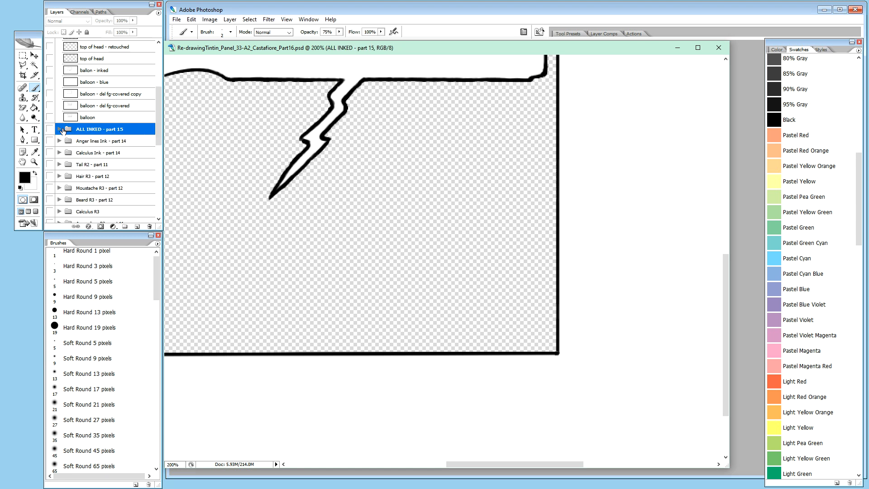
Show the "sweat R2 - moved" layer in the "Sweat drops R2 - part 11" group
left_click_drag(156, 120, 157, 157)
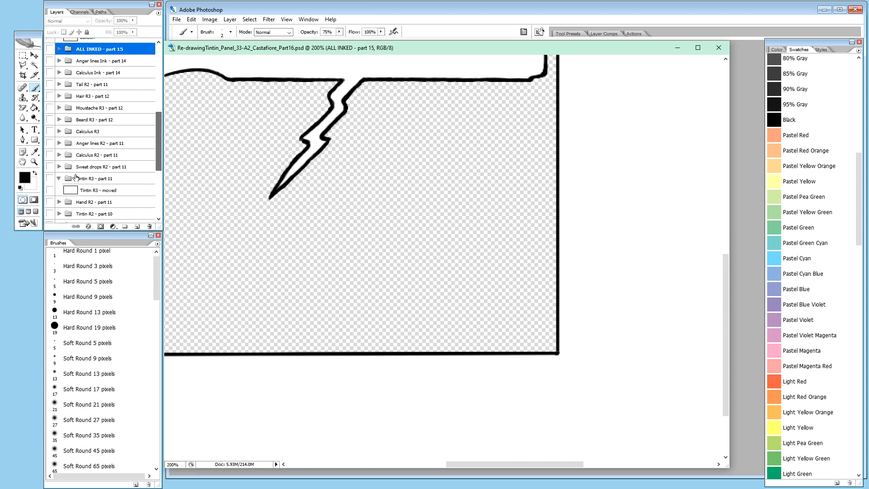
left_click(58, 167)
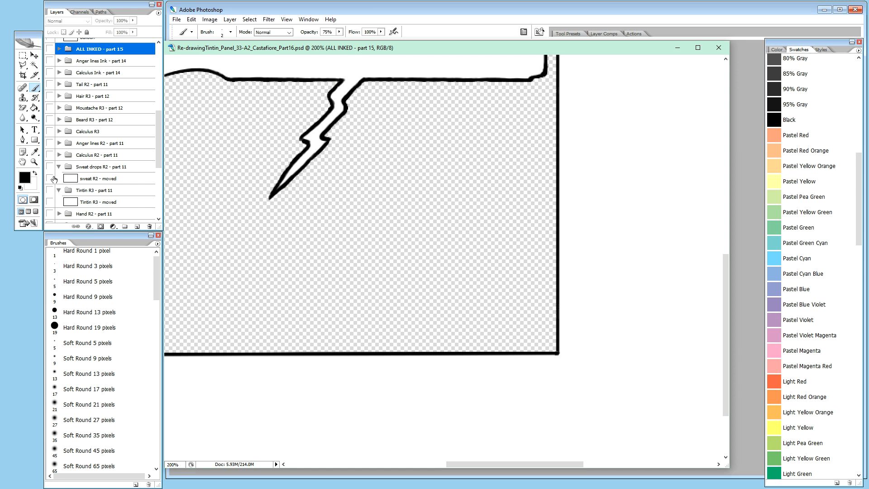
left_click(49, 178)
Expand the "ALL INKED - part 15" group and show its "hand - fixed (merged)" layer
mouse_move(157, 145)
left_mouse_down()
mouse_move(155, 80)
mouse_move(162, 134)
left_mouse_up()
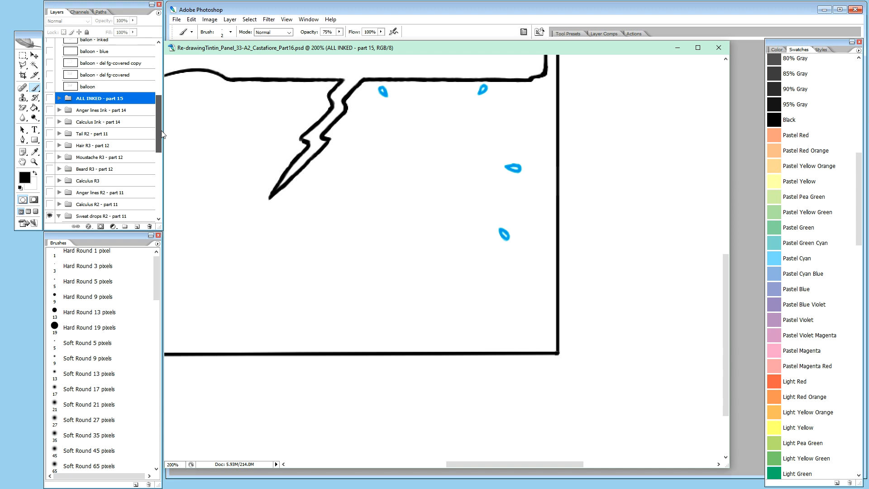
left_click(59, 99)
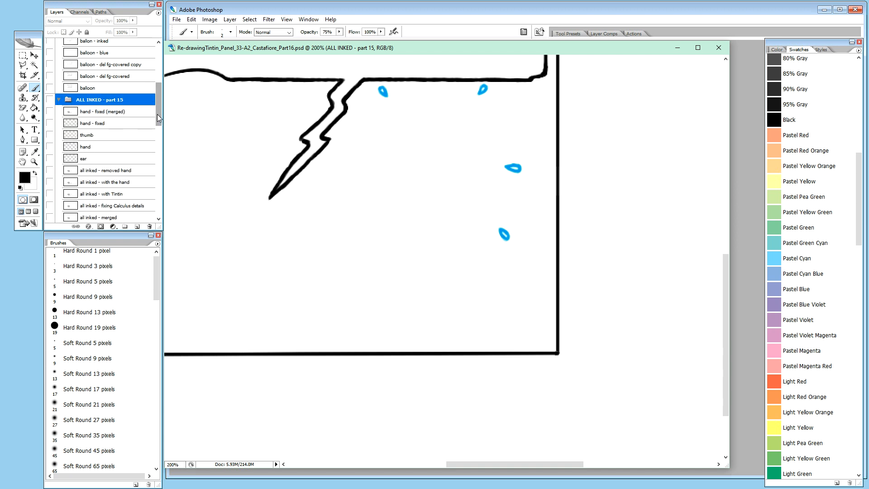
left_click_drag(156, 115, 154, 147)
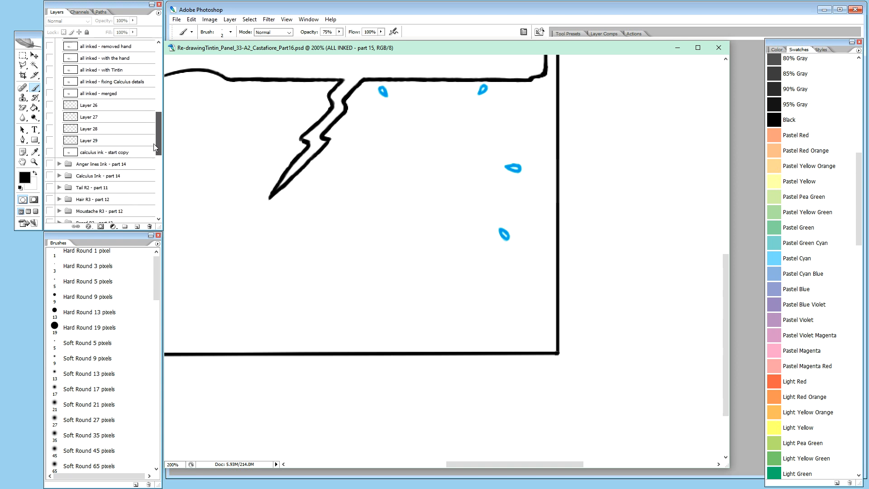
left_click_drag(155, 144, 156, 122)
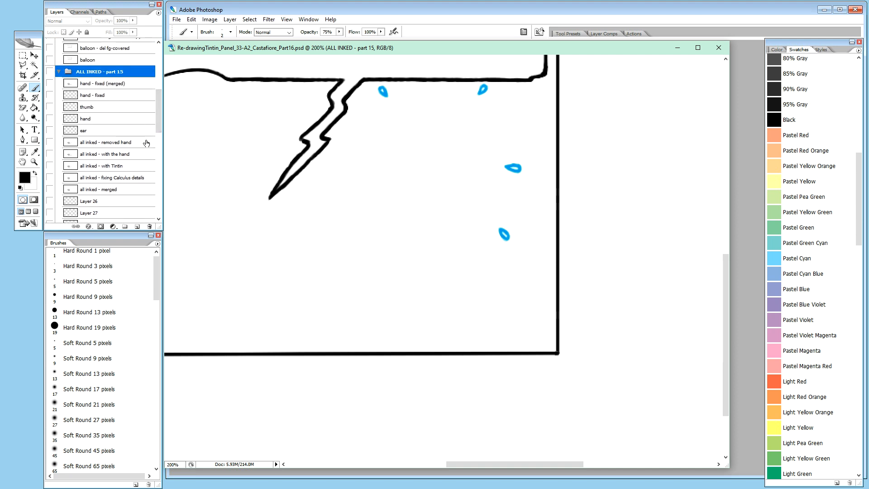
left_click(113, 84)
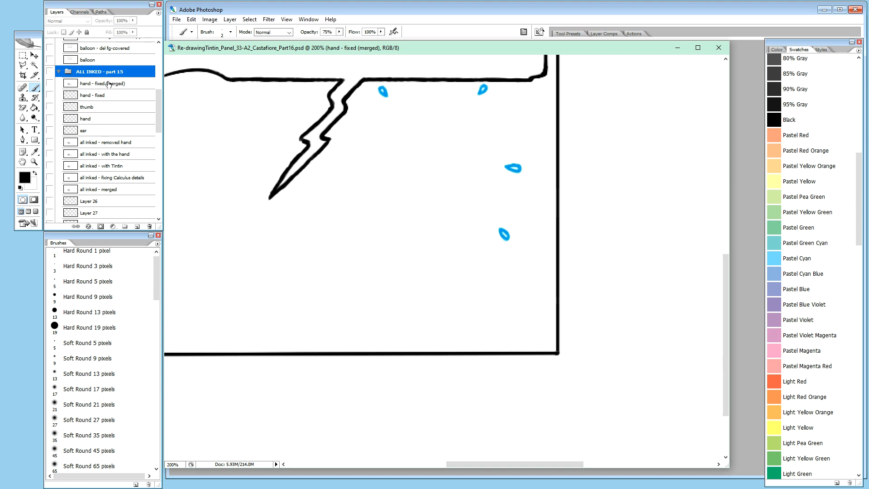
left_click(50, 84)
Rename the merged layer "all inked - with fixed hand" and set its blending mode to Multiply
double_click(124, 143)
key("ctrl+c")
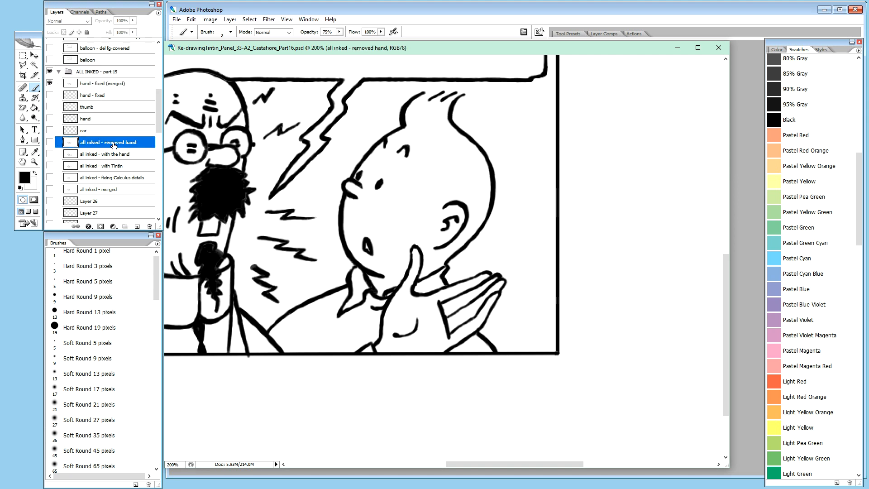
double_click(102, 84)
key("ctrl+v")
double_click(119, 84)
left_click_drag(118, 84, 139, 89)
type("with fixed hand")
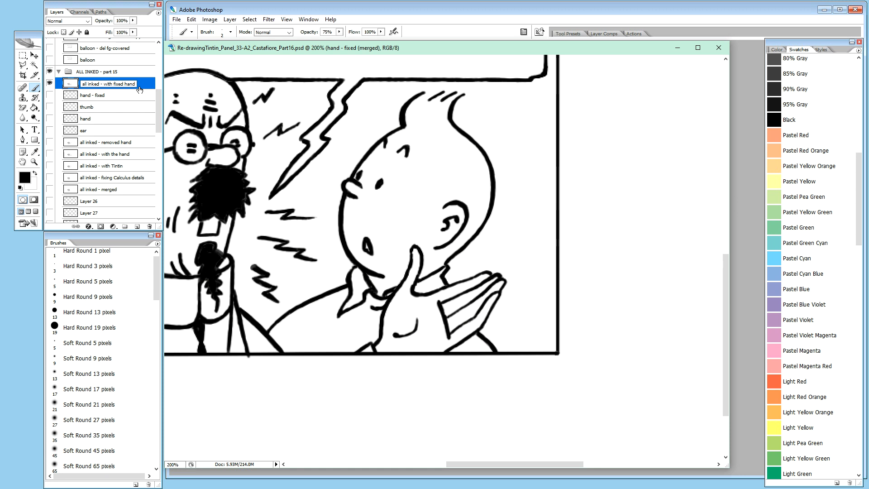
key("Return")
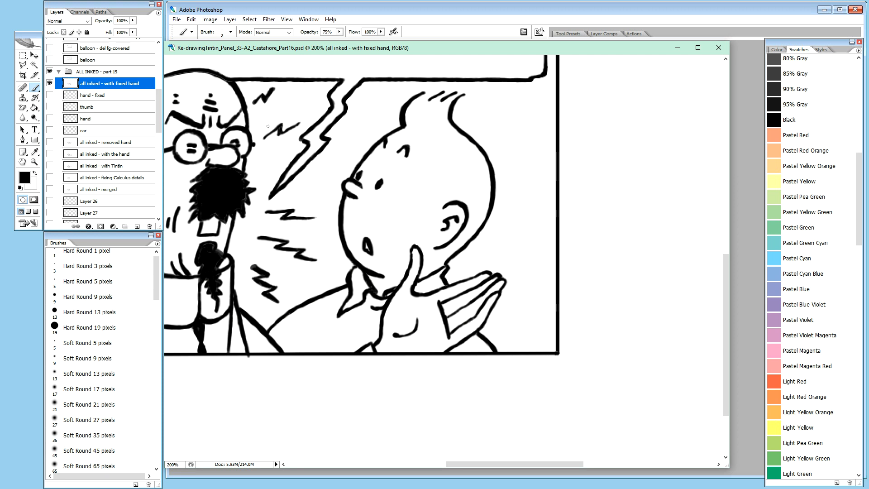
mouse_move(160, 102)
left_mouse_down()
mouse_move(167, 157)
mouse_move(160, 83)
left_mouse_up()
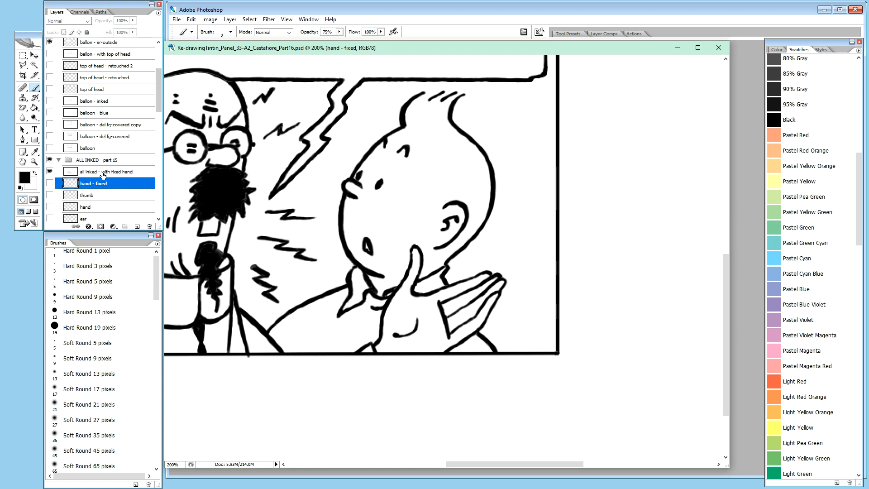
key("shift+alt+m")
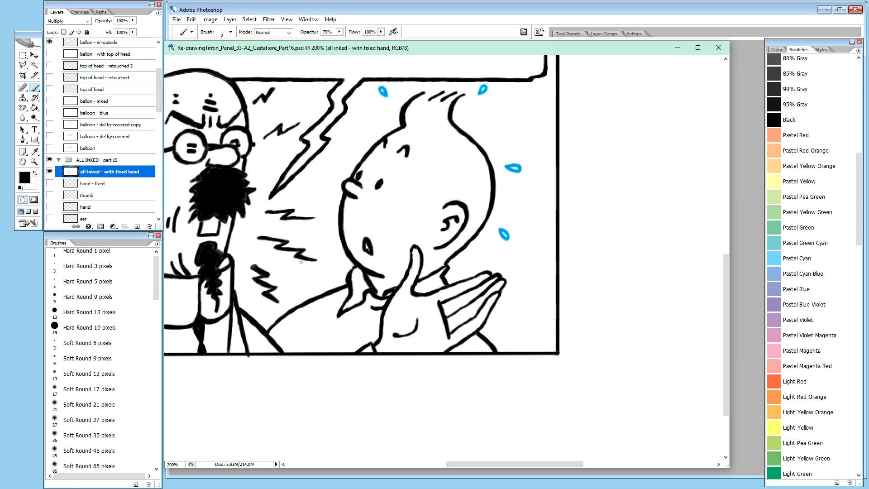
Examine the blue sweat drops around Tintin's head close up at 400% zoom
mouse_move(159, 97)
left_mouse_down()
mouse_move(158, 86)
mouse_move(158, 105)
left_mouse_up()
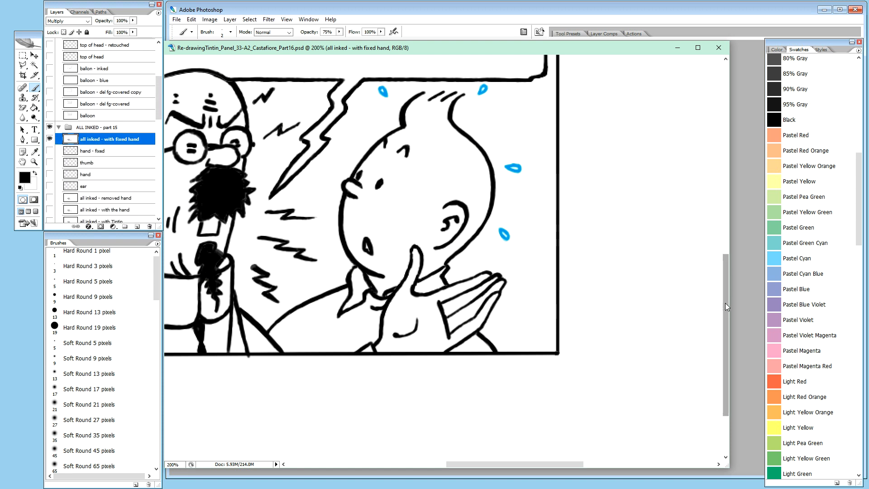
left_click_drag(727, 300, 728, 289)
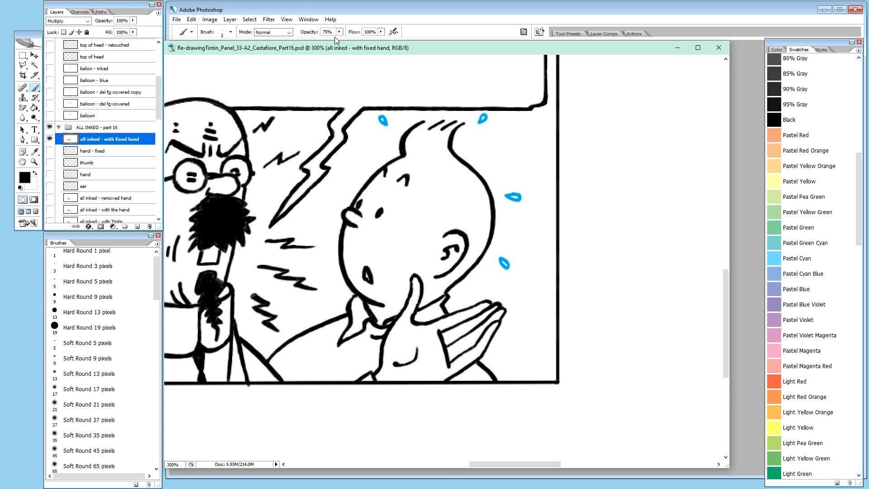
key("ctrl+plus")
key("space")
mouse_move(342, 115)
left_mouse_down()
mouse_move(431, 304)
mouse_move(401, 296)
left_mouse_up()
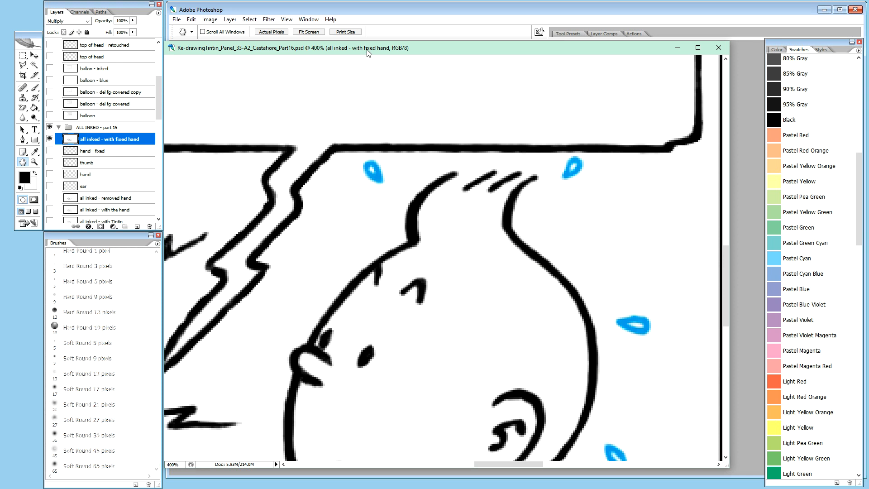
key("b")
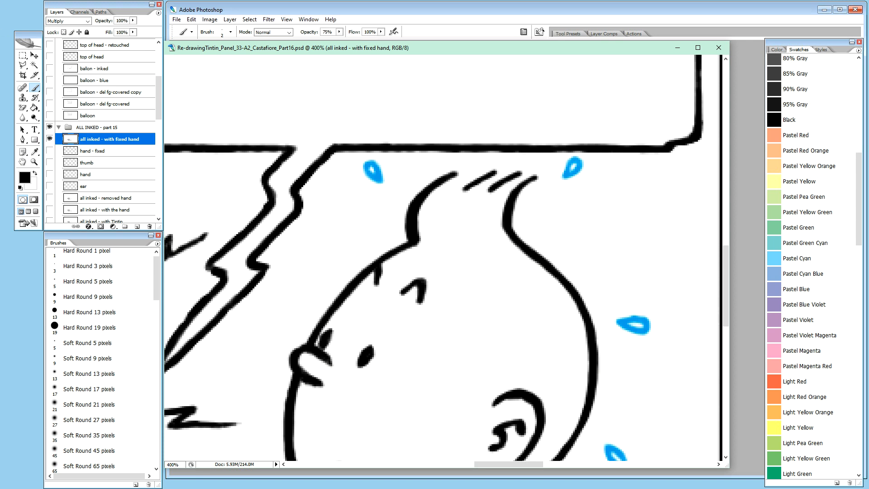
key("ctrl+Tab")
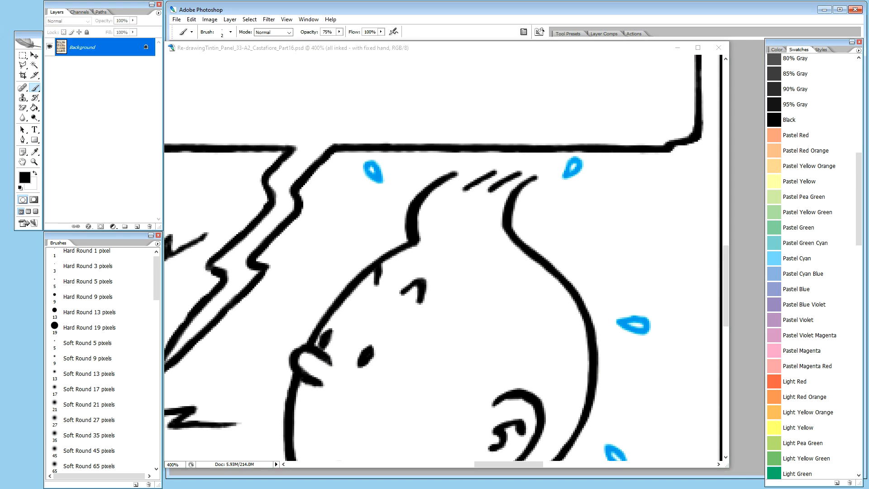
key("h")
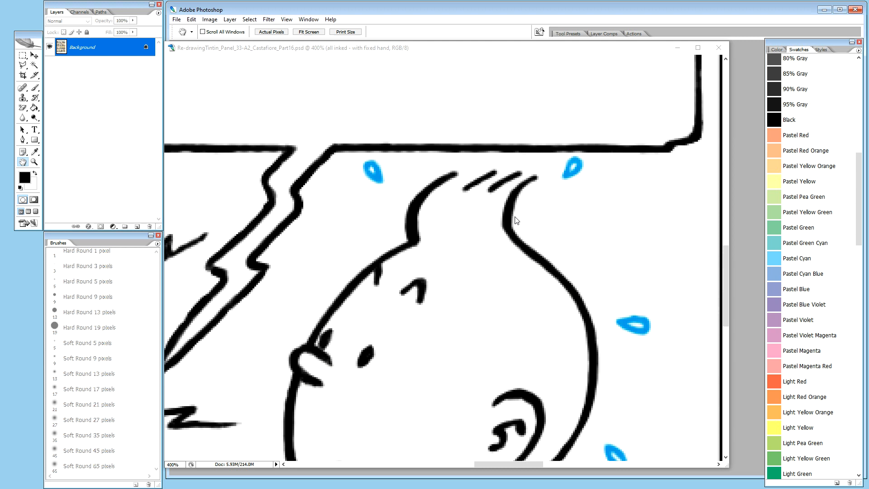
left_click(456, 52)
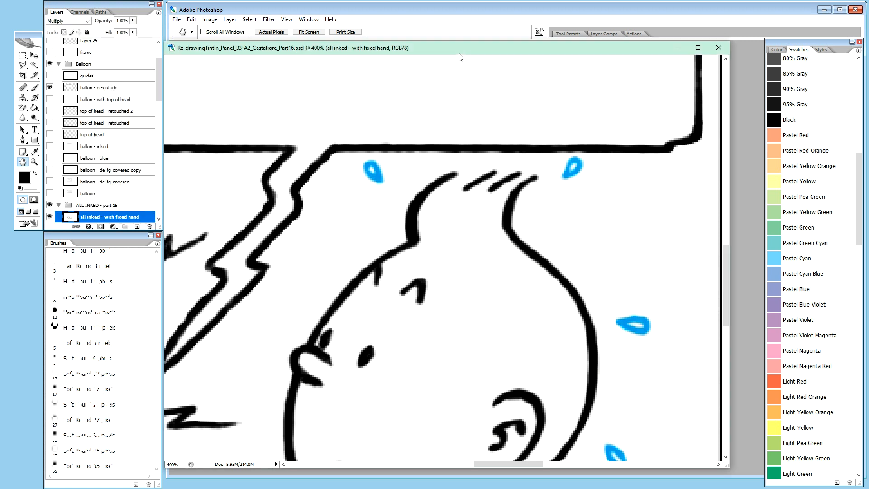
mouse_move(477, 217)
left_mouse_down()
mouse_move(472, 231)
mouse_move(428, 186)
mouse_move(430, 171)
mouse_move(403, 179)
mouse_move(426, 178)
left_mouse_up()
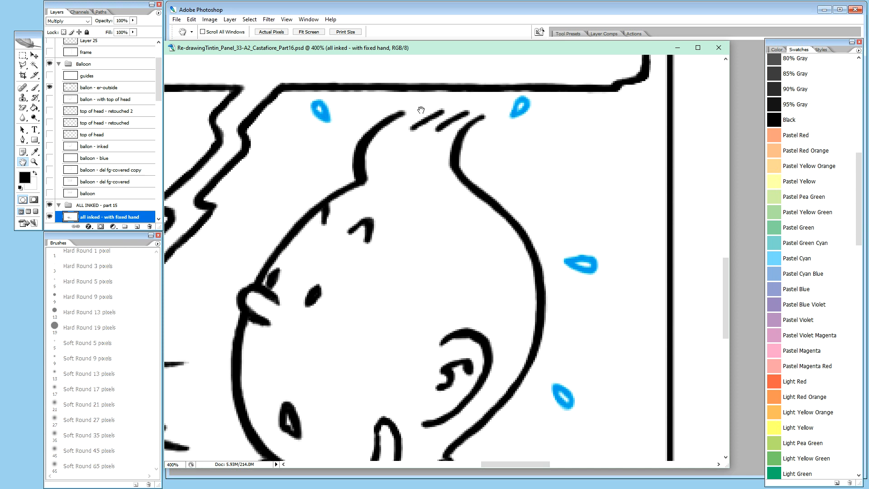
Duplicate the "all inked - with fixed hand" layer and hide the original
left_click_drag(156, 89, 159, 102)
left_click(113, 174)
left_click(115, 166)
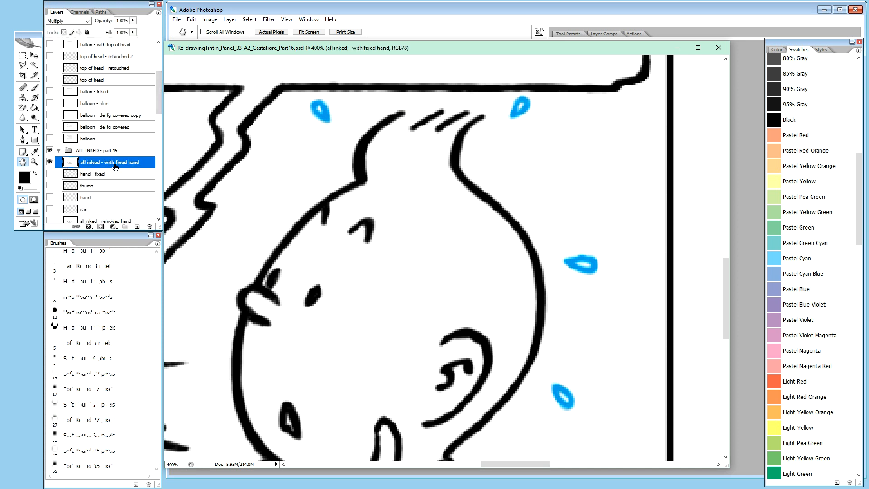
left_click_drag(116, 164, 120, 161)
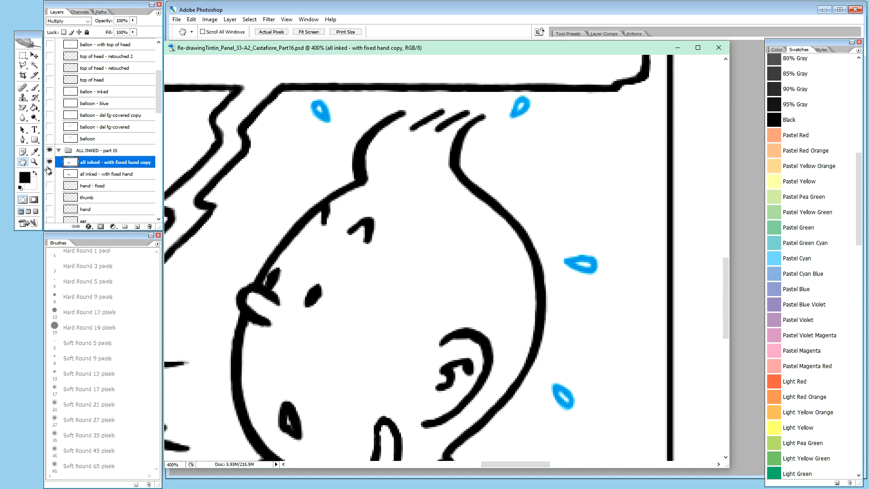
left_click(50, 174)
Rename the duplicated layer "all inked - with sweat drops"
double_click(119, 162)
double_click(118, 162)
left_click_drag(118, 162, 149, 155)
key("BackSpace")
type("sweat drops")
key("Return")
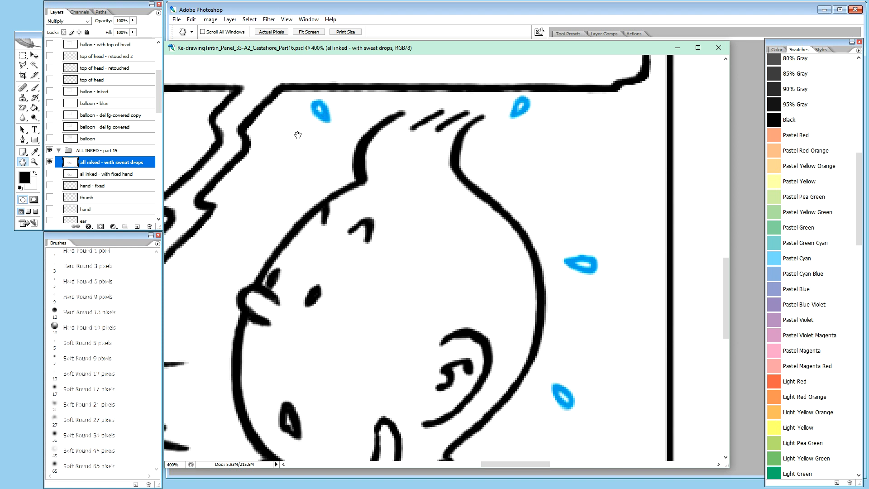
Isolate the "all inked - with sweat drops" layer to examine its line art alone, and bring the other layers back
left_click(50, 162)
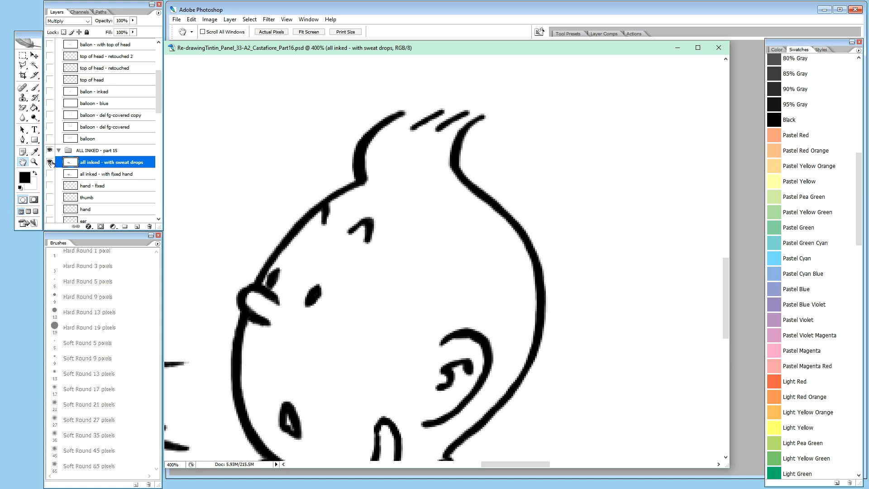
left_click(50, 163)
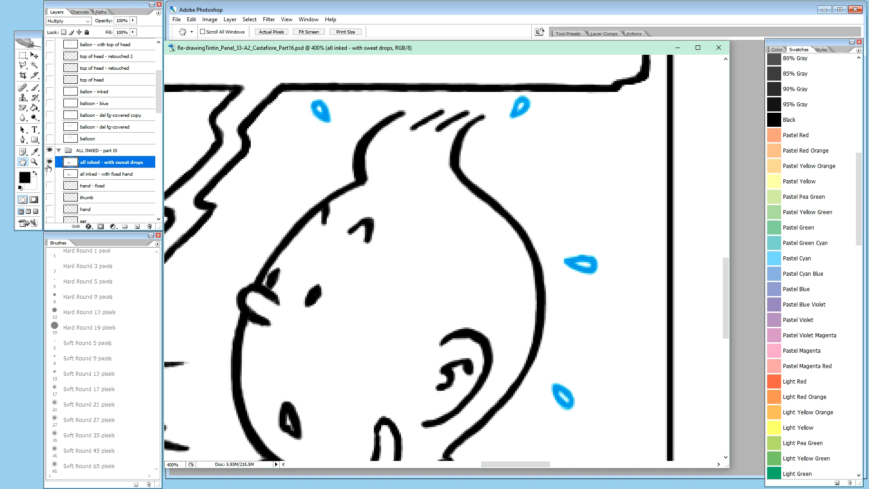
key("ctrl+minus")
key("ctrl+minus")
key("ctrl+minus")
key("ctrl+minus")
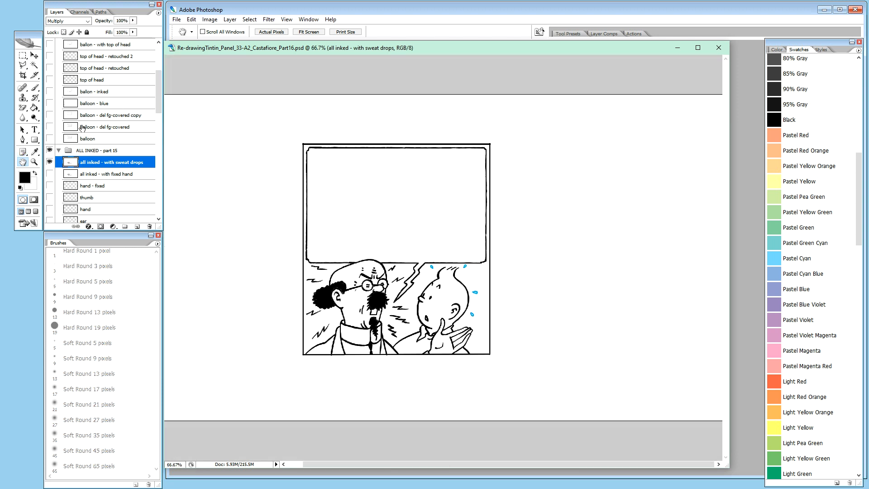
left_click(98, 173)
left_click(103, 161)
left_click(50, 162)
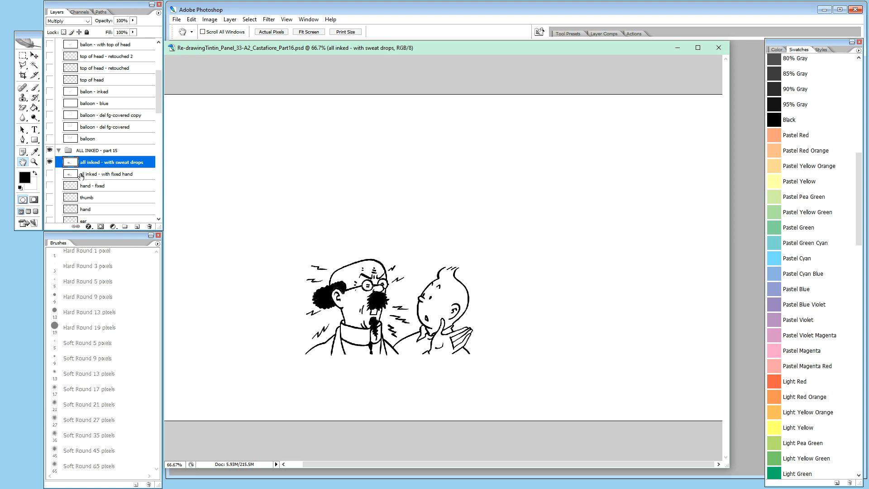
left_click(49, 163)
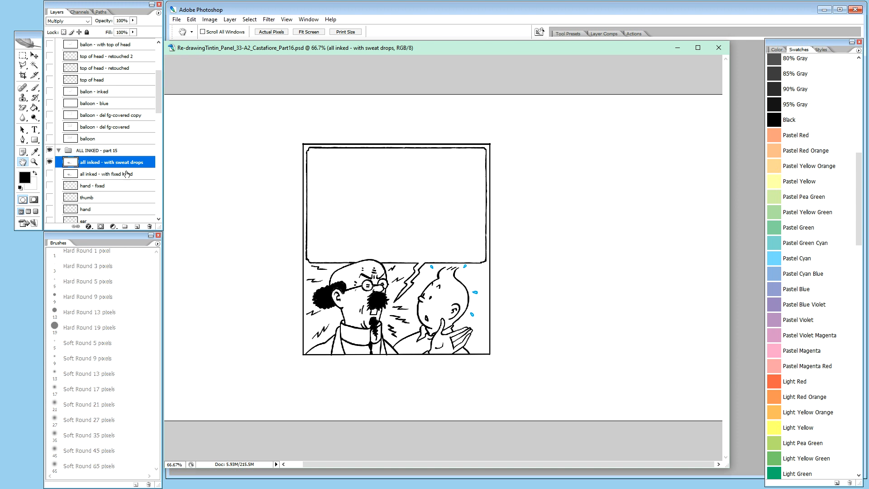
Ink the blue sweat drop between the lightning-shaped balloon tail and Tintin's quiff in black with the Brush tool
key("ctrl+plus")
key("ctrl+plus")
key("ctrl+plus")
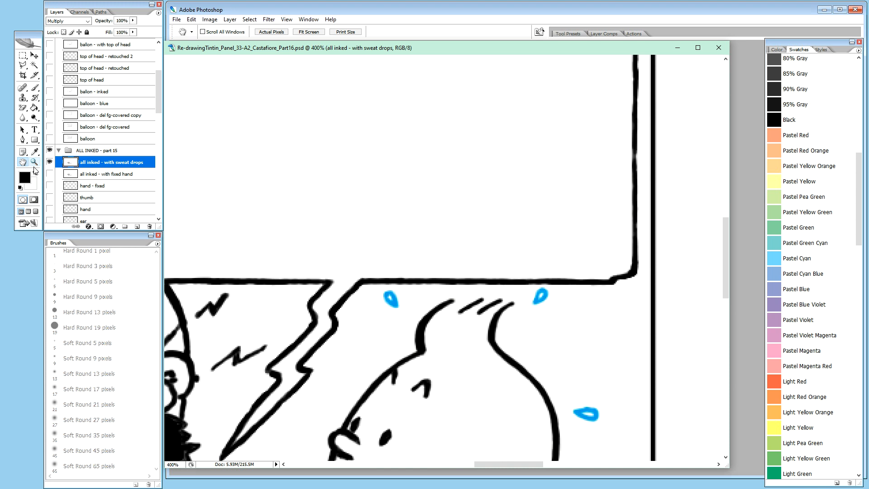
key("ctrl+plus")
left_click_drag(453, 315, 425, 131)
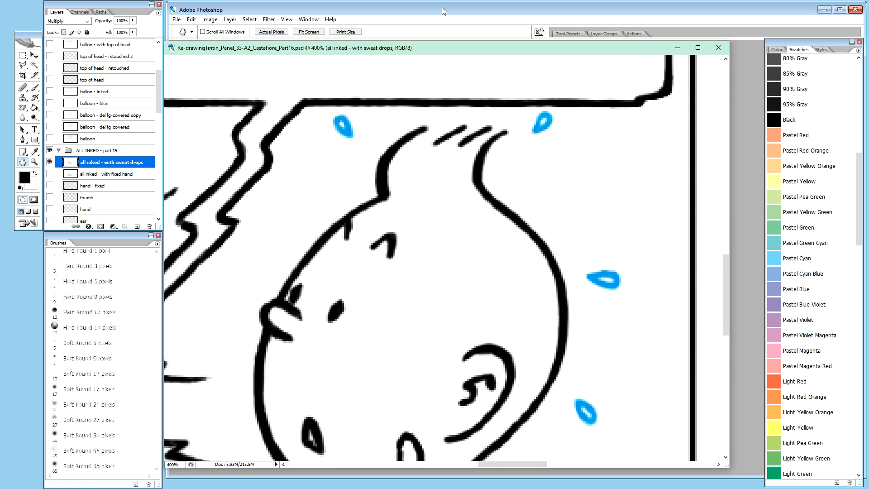
key("v")
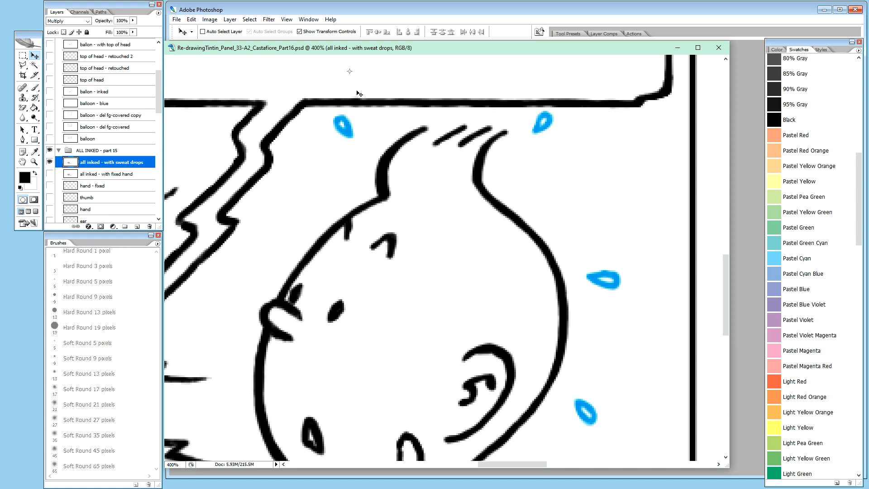
key("b")
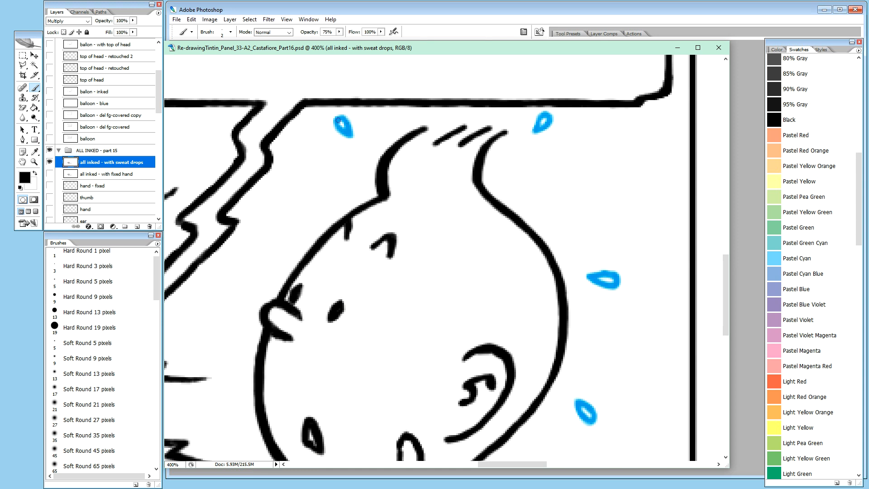
left_click_drag(338, 120, 348, 128)
left_click_drag(336, 119, 350, 132)
left_click_drag(335, 123, 350, 132)
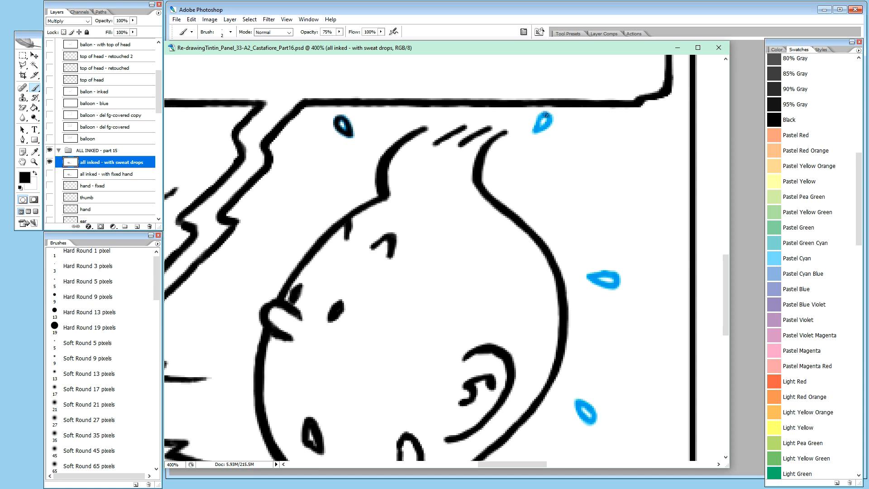
Ink the blue sweat drop just above and right of Tintin's quiff in black
left_click_drag(546, 115, 537, 125)
left_click_drag(534, 130, 536, 132)
left_click_drag(550, 117, 534, 131)
Ink the two blue sweat drops behind Tintin's head in black, touching up the upper one's outline
mouse_move(593, 276)
left_mouse_down()
mouse_move(617, 274)
mouse_move(611, 285)
mouse_move(601, 273)
mouse_move(603, 283)
mouse_move(618, 284)
mouse_move(604, 284)
left_mouse_up()
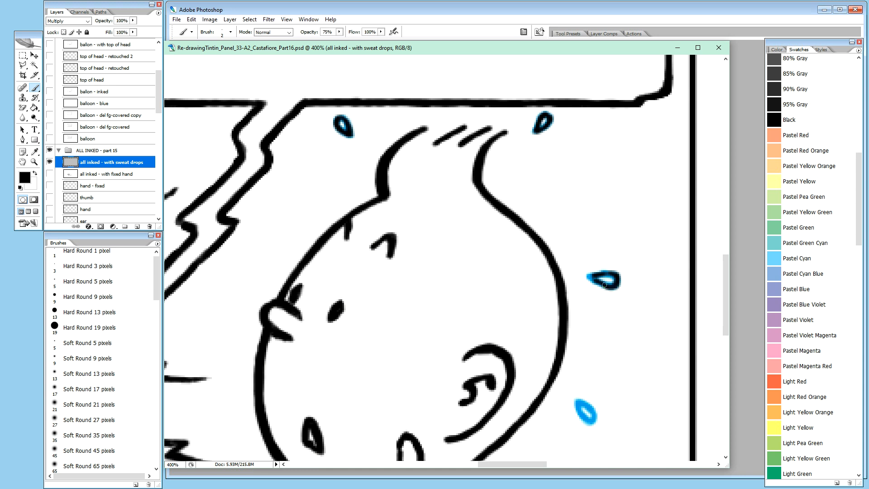
left_click_drag(590, 277, 591, 276)
mouse_move(596, 274)
left_mouse_down()
mouse_move(617, 279)
mouse_move(610, 277)
left_mouse_up()
mouse_move(577, 403)
left_mouse_down()
mouse_move(595, 422)
mouse_move(577, 399)
mouse_move(592, 422)
mouse_move(577, 403)
mouse_move(580, 410)
left_mouse_up()
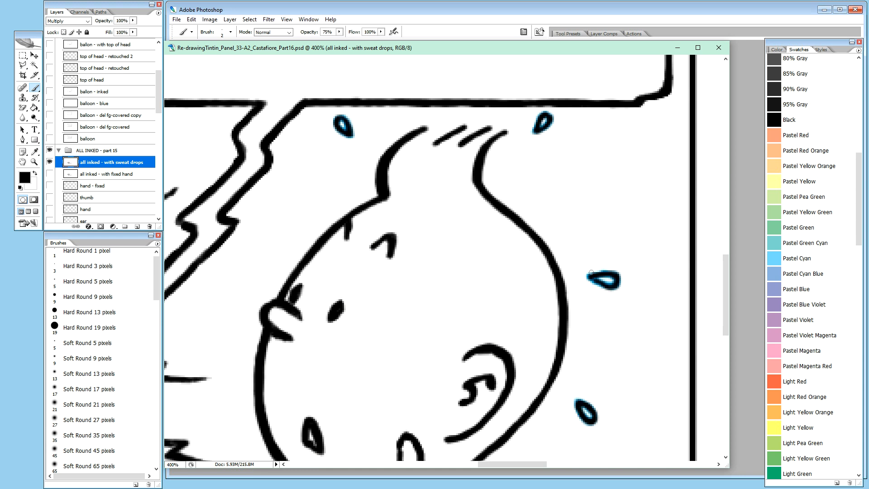
left_click(593, 279)
left_click(602, 283)
Hide the blue "sweat R2 - moved" sketch layer in the "Sweat drops R2 - part 11" group
left_click_drag(159, 91, 156, 171)
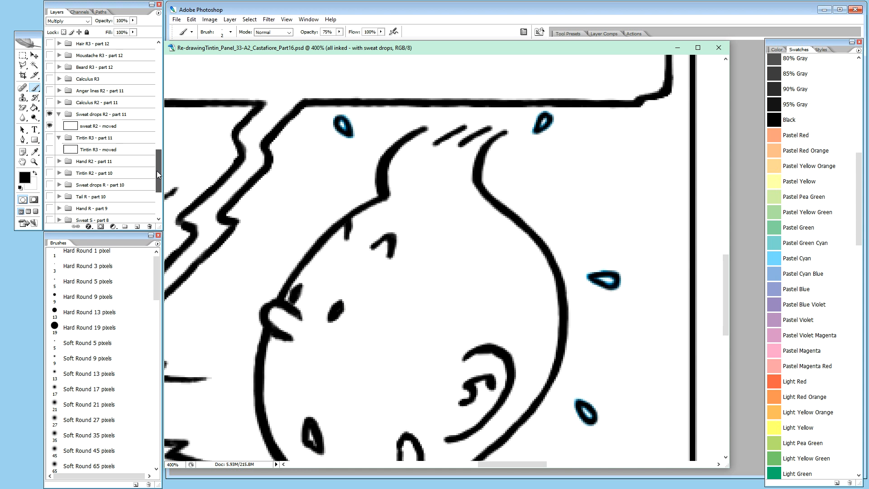
left_click(49, 126)
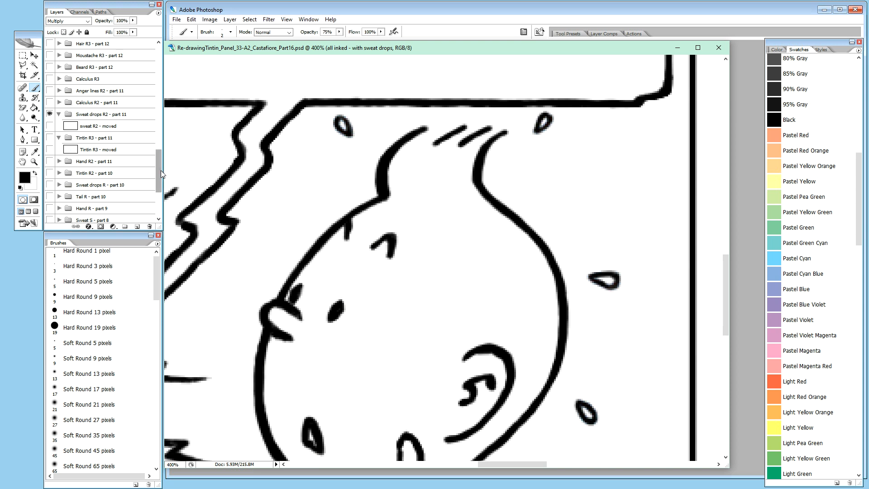
left_click_drag(161, 171, 159, 85)
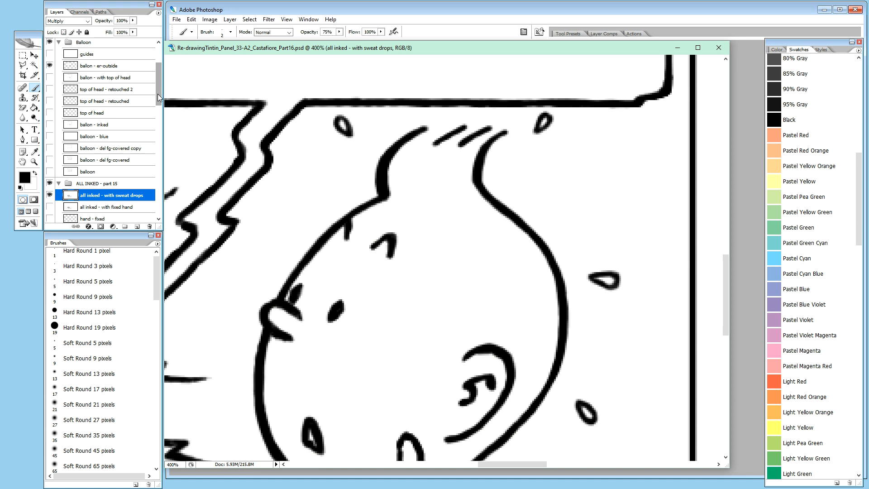
left_click_drag(159, 93, 156, 103)
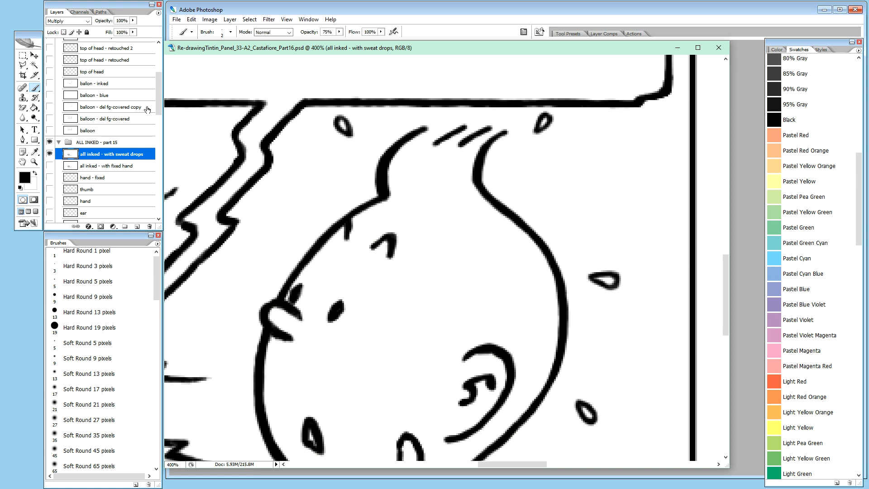
left_click_drag(159, 83, 158, 79)
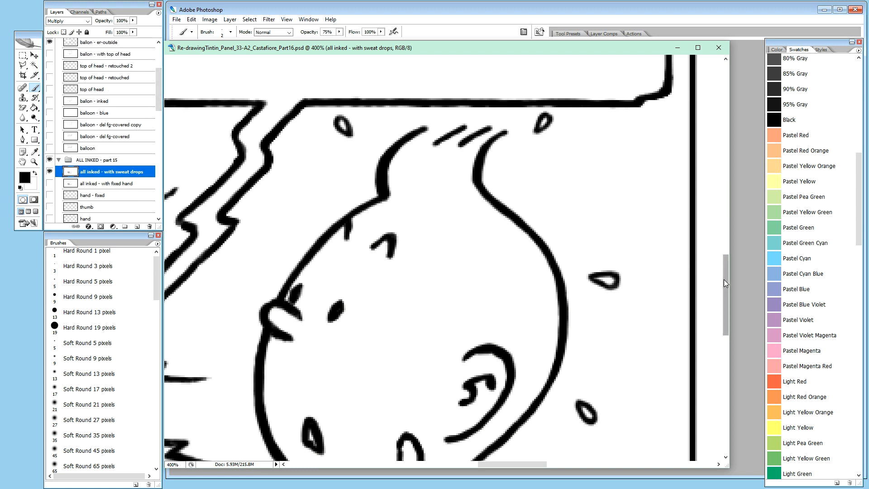
Retouch the inked sweat drop right of Tintin's quiff, thickening its outline with black and trimming its edge with white
mouse_move(724, 284)
left_mouse_down()
mouse_move(730, 254)
mouse_move(724, 278)
left_mouse_up()
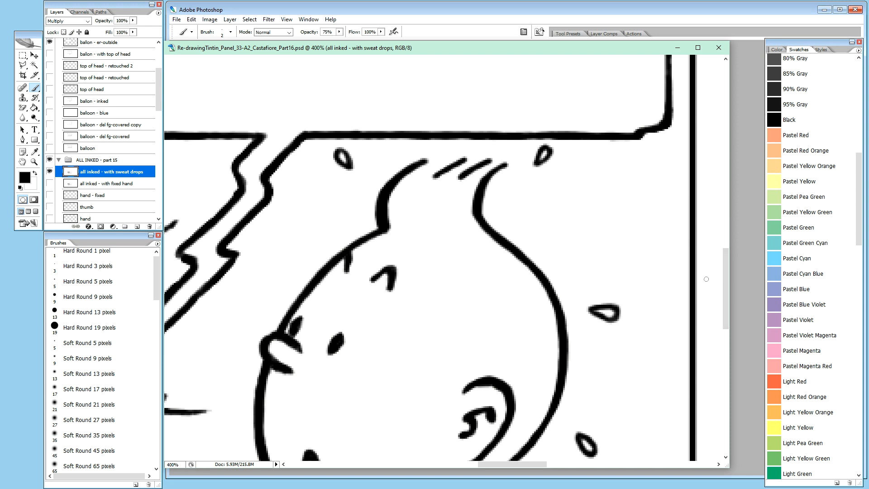
mouse_move(725, 292)
left_mouse_down()
mouse_move(735, 194)
mouse_move(725, 288)
left_mouse_up()
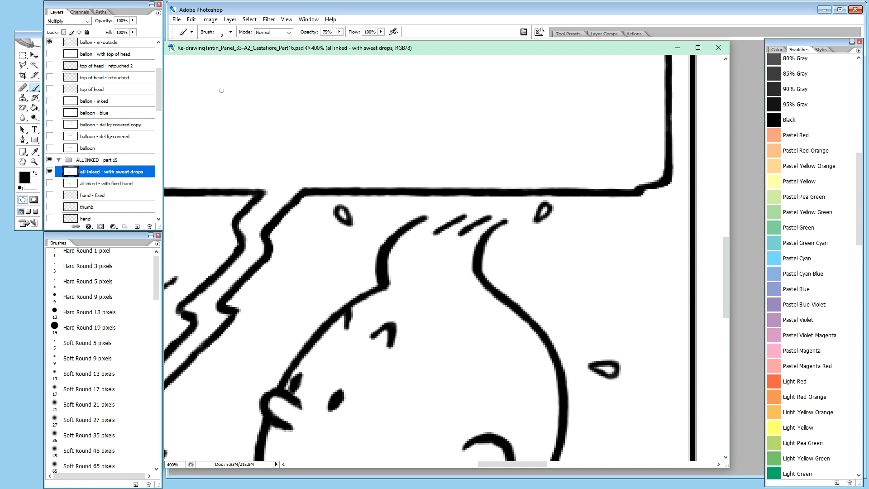
left_click_drag(726, 262, 723, 290)
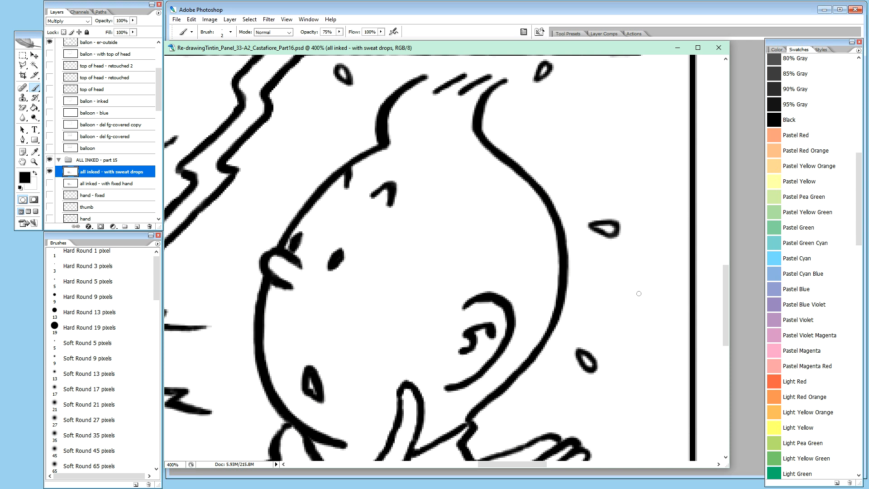
left_click_drag(727, 309, 724, 298)
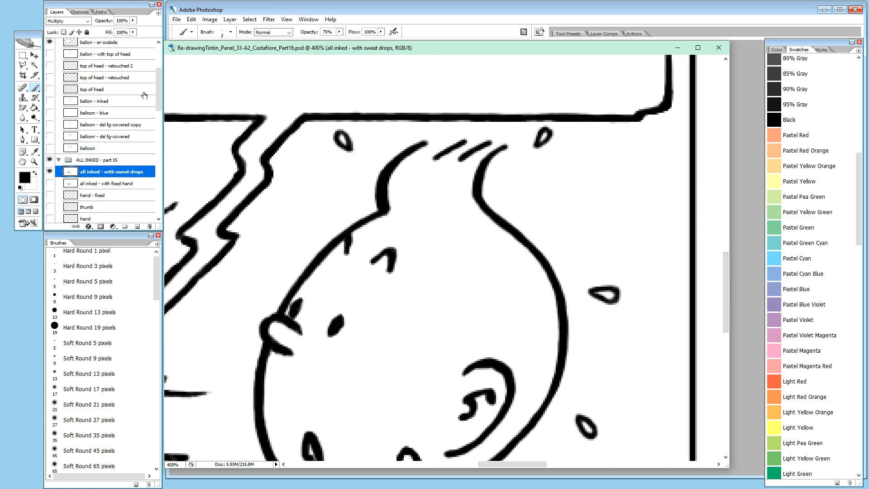
left_click_drag(156, 91, 156, 93)
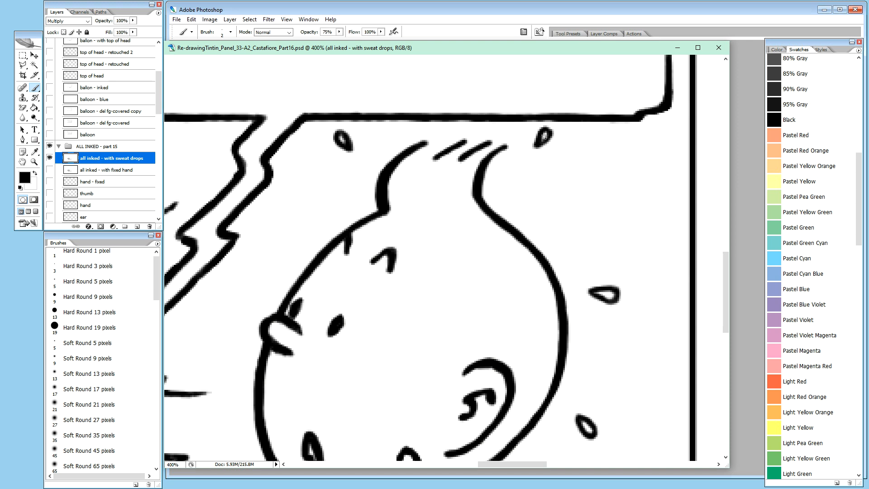
left_click_drag(547, 136, 545, 139)
key("x")
left_click_drag(533, 133, 534, 138)
key("x")
key("x")
key("x")
key("x")
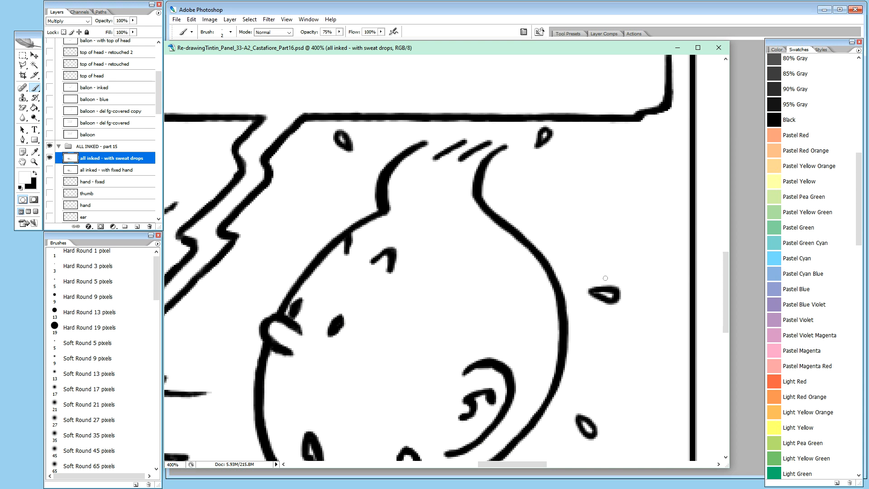
Trim the outer edge of the upper sweat drop behind Tintin's head with white
mouse_move(609, 280)
left_mouse_down()
mouse_move(624, 290)
mouse_move(606, 283)
left_mouse_up()
key("space")
left_click_drag(611, 374, 606, 223)
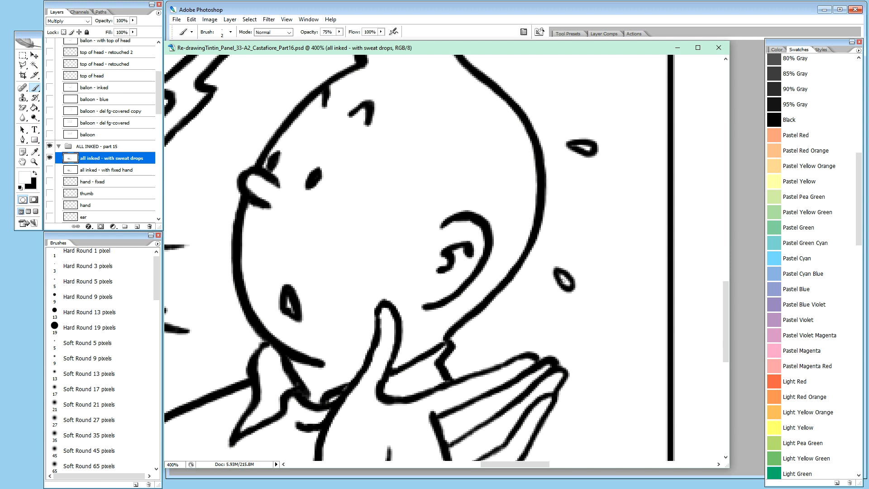
Undo the last brush stroke made while retouching the sweat drops around Tintin's head
key("x")
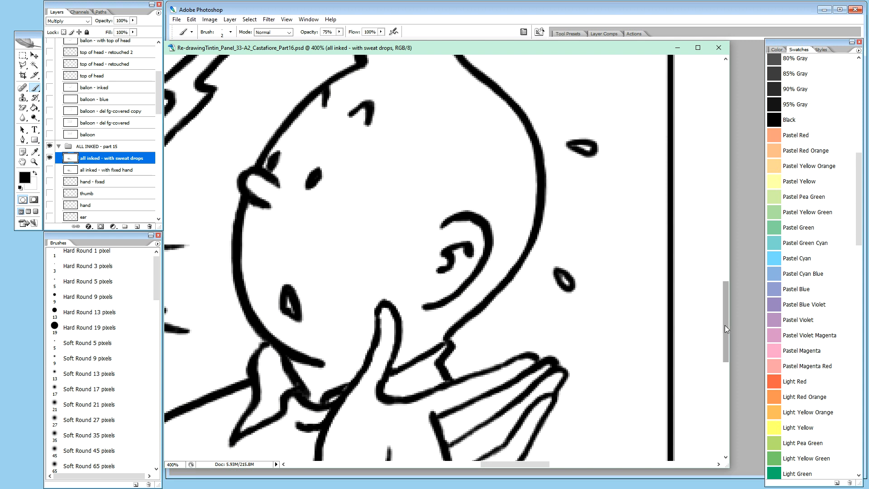
left_click_drag(726, 325, 727, 311)
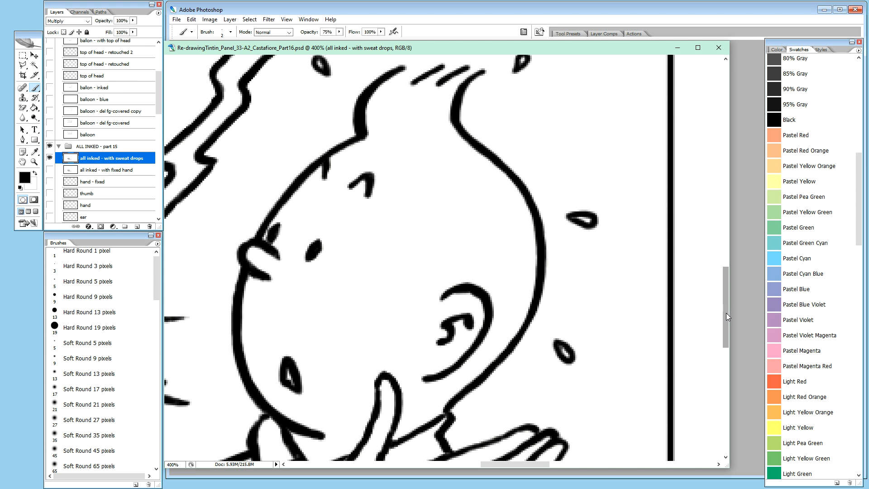
left_click_drag(726, 313, 727, 306)
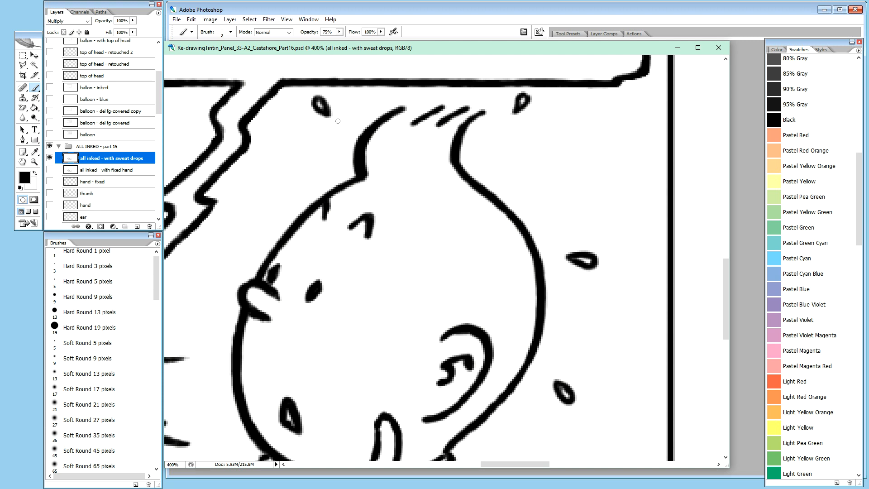
key("ctrl+z")
key("ctrl+minus")
key("ctrl+minus")
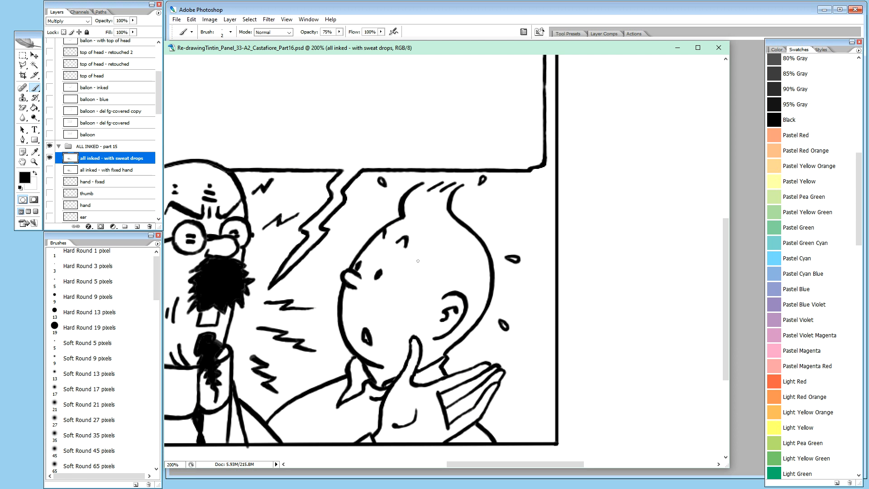
Clean up the inside of the upper sweat drop behind Tintin's head with white
key("ctrl+plus")
key("ctrl+plus")
key("ctrl+plus")
key("ctrl+plus")
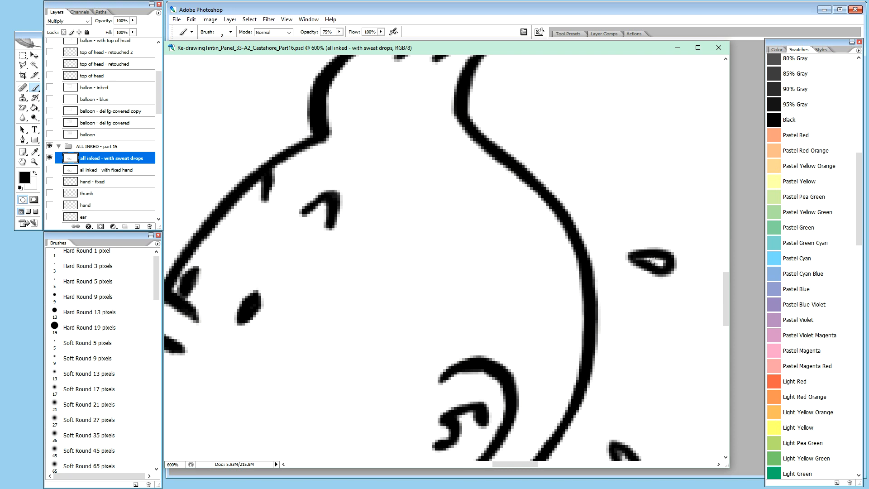
key("x")
key("ctrl+minus")
key("ctrl+minus")
key("ctrl+minus")
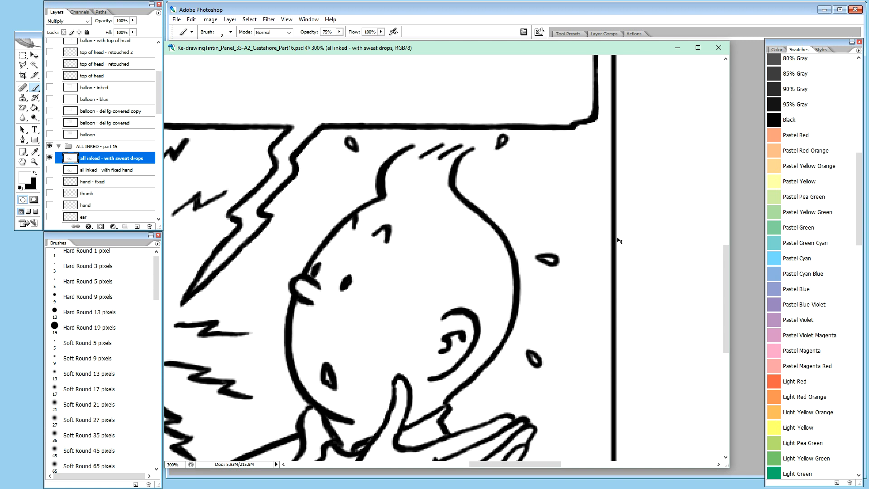
key("ctrl+minus")
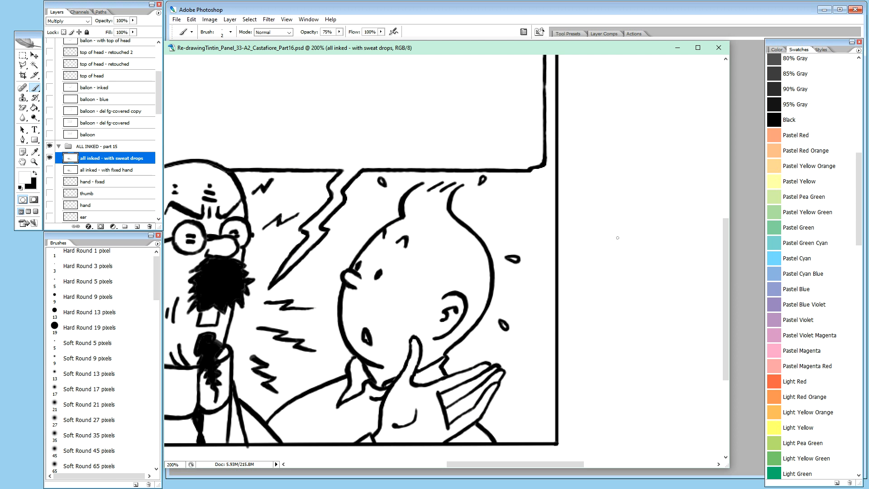
key("ctrl+plus")
key("ctrl+plus")
key("ctrl+plus")
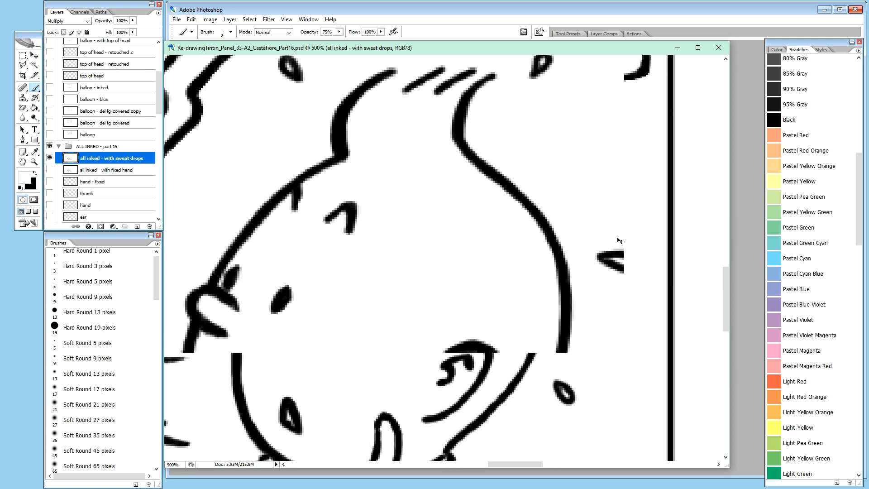
key("ctrl+plus")
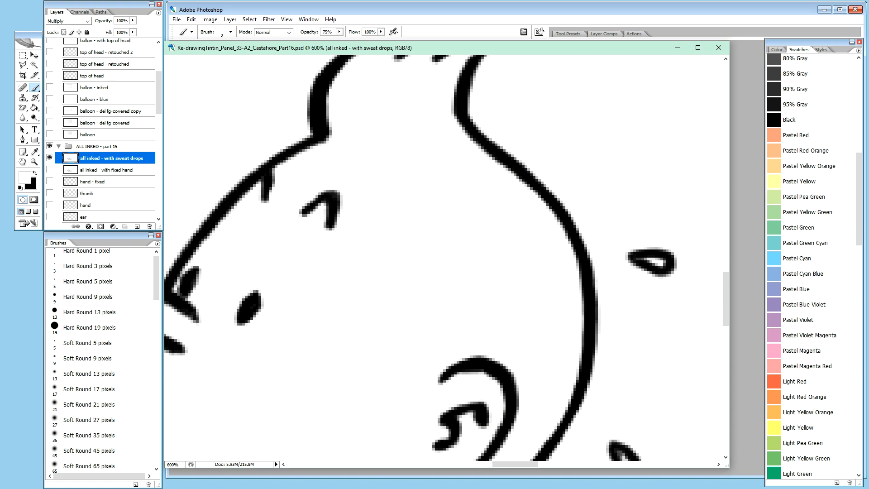
Check the upper sweat drop behind Tintin's head against the reference page and refine its opening with the 2-pixel brush
key("ctrl+Tab")
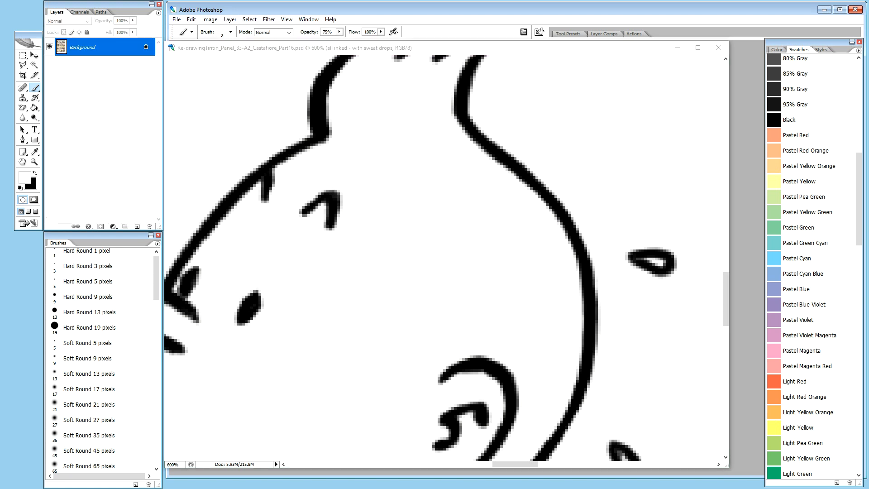
key("h")
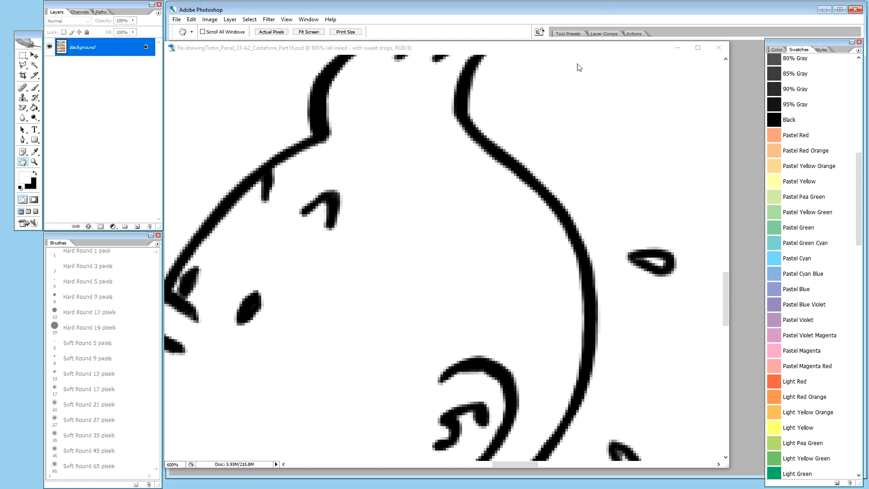
left_click(536, 52)
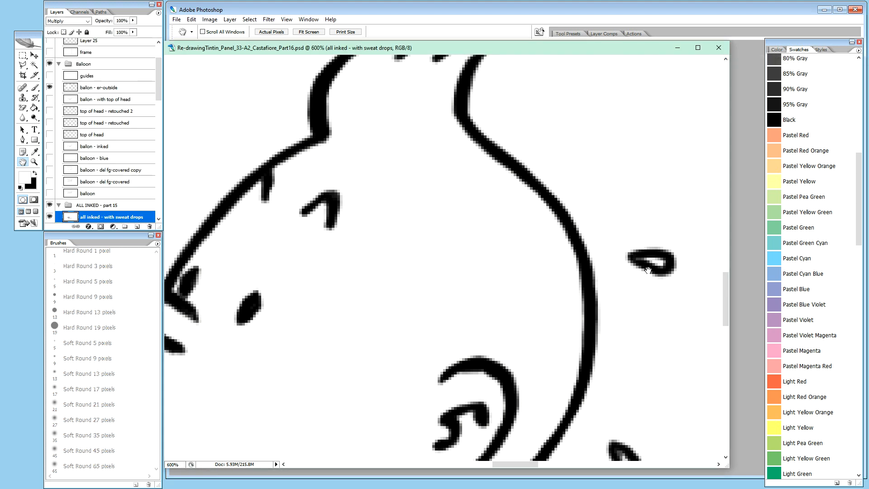
left_click_drag(646, 274, 606, 273)
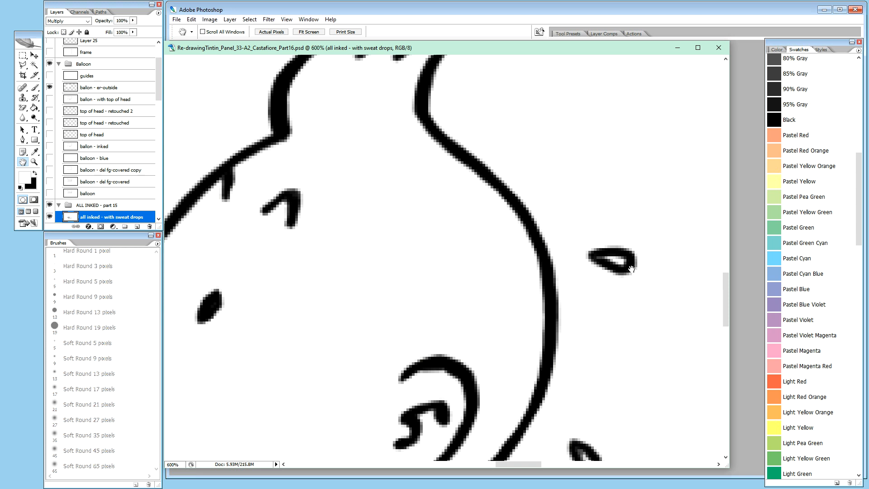
key("b")
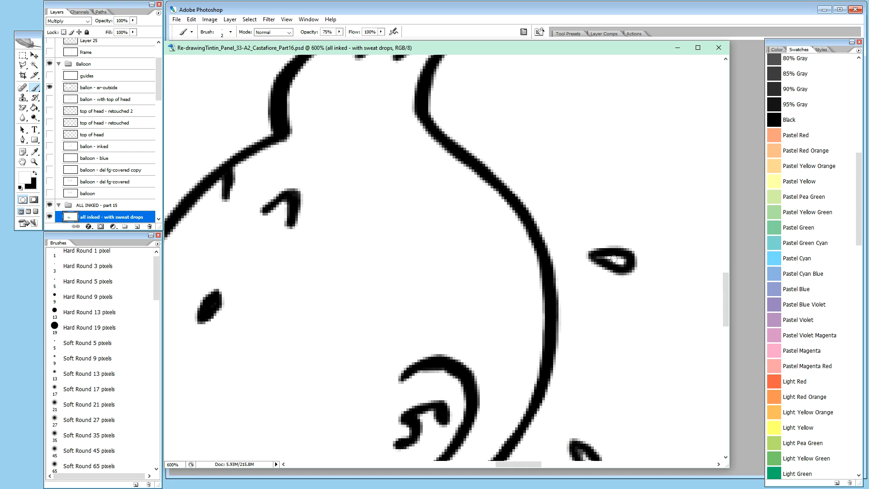
key("x")
key("x")
key("x")
key("ctrl+minus")
key("ctrl+minus")
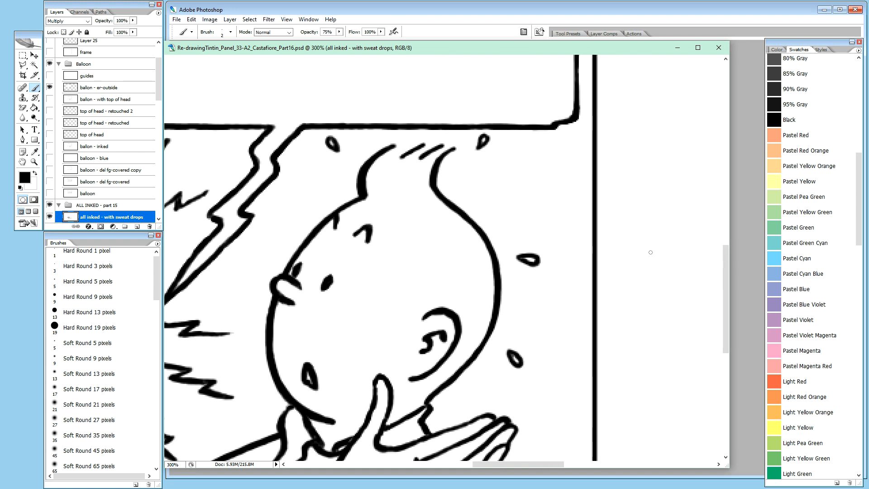
key("ctrl+plus")
key("ctrl+plus")
key("ctrl+plus")
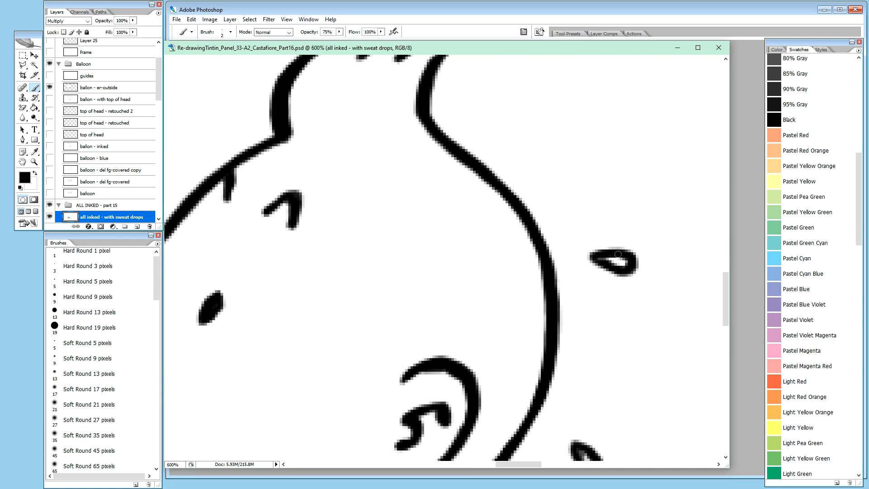
Thicken the upper inner edge of the upper sweat drop behind Tintin's head with black
key("x")
key("x")
left_click_drag(613, 255, 624, 258)
key("ctrl+minus")
key("ctrl+minus")
key("ctrl+minus")
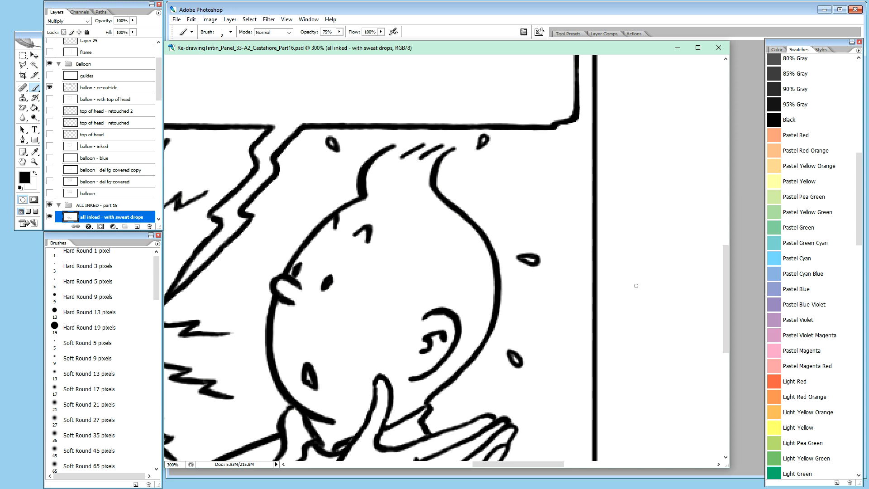
key("ctrl+plus")
key("ctrl+plus")
key("ctrl+plus")
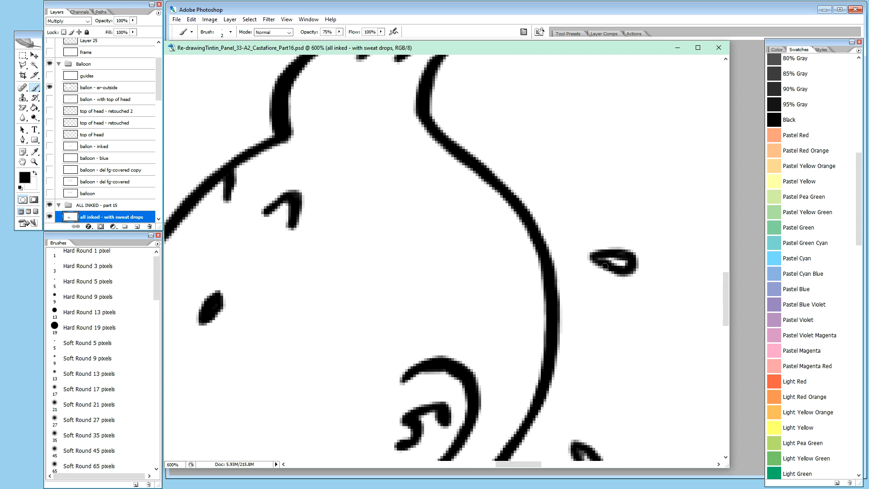
Reopen the inside of the upper sweat drop with white and reinforce its top outline with black
key("x")
left_click_drag(617, 260, 613, 260)
left_click_drag(618, 263, 625, 262)
key("x")
left_click_drag(617, 255, 620, 254)
key("ctrl+minus")
key("ctrl+minus")
key("ctrl+minus")
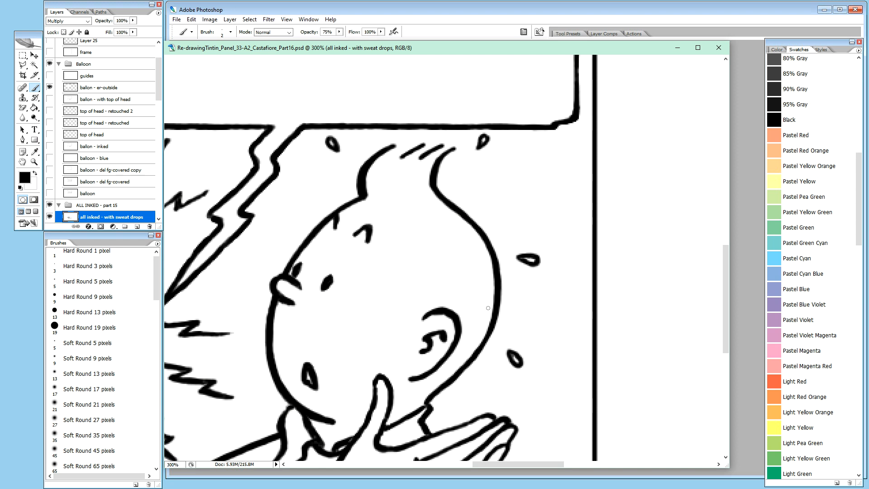
Examine the inked line art of the whole panel, from Tintin's sweat drops to the bearded man's collar and bottom border
key("ctrl+alt+0")
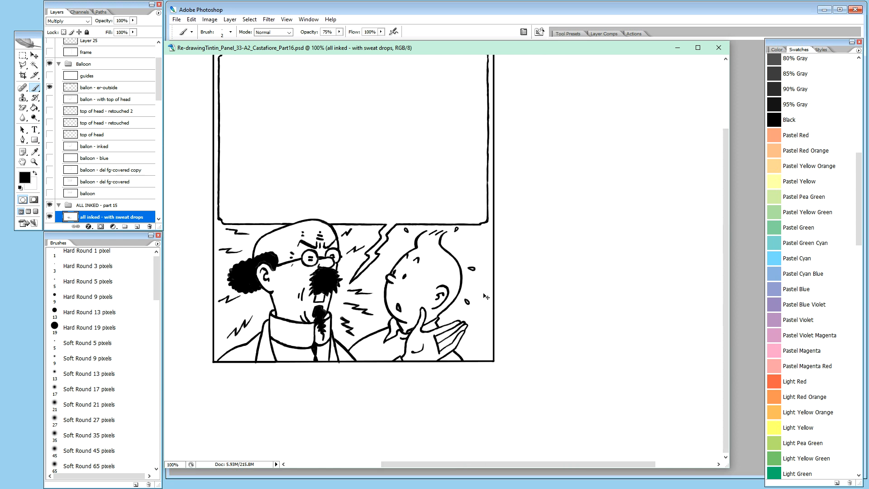
key("ctrl+minus")
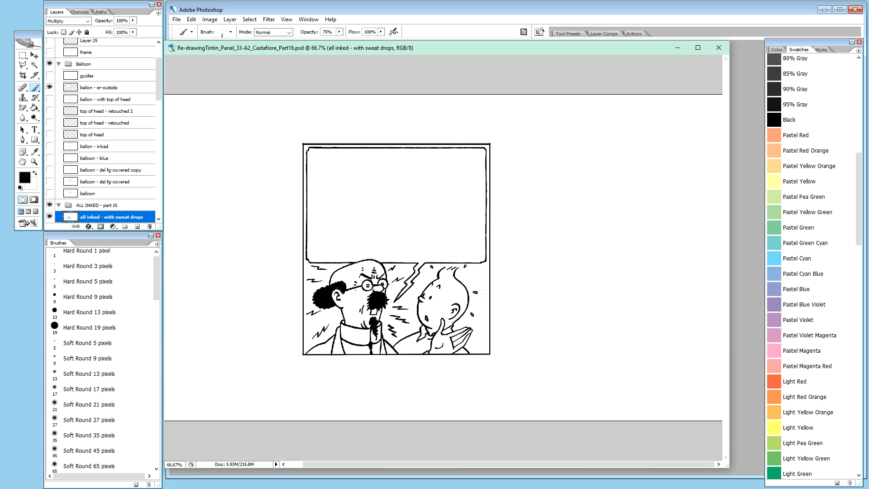
key("ctrl+plus")
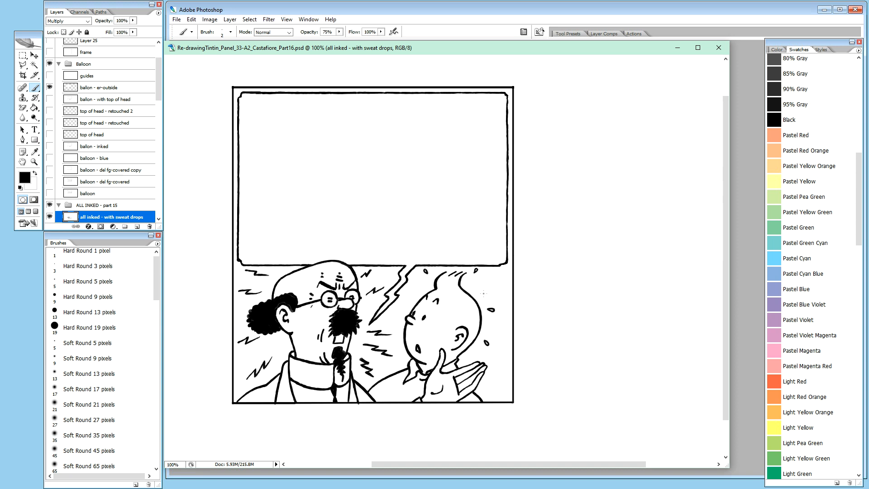
key("ctrl+plus")
key("ctrl+plus")
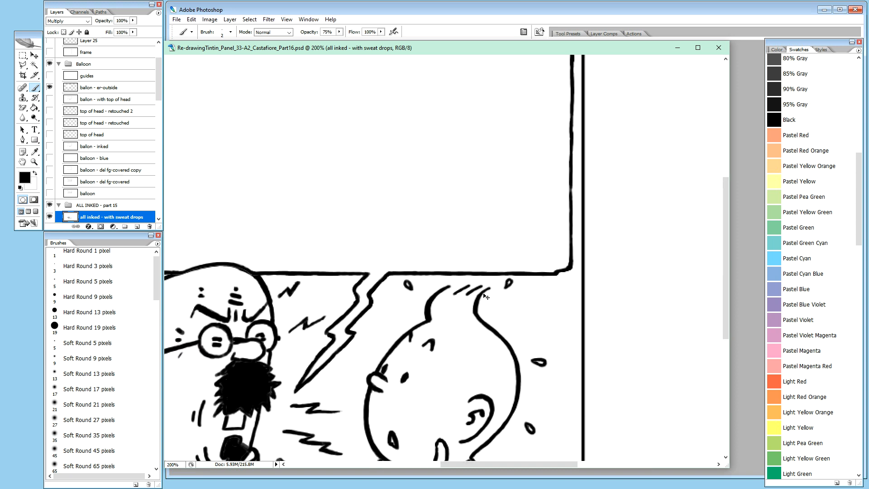
key("h")
left_click_drag(411, 387, 478, 92)
left_click_drag(483, 266, 361, 333)
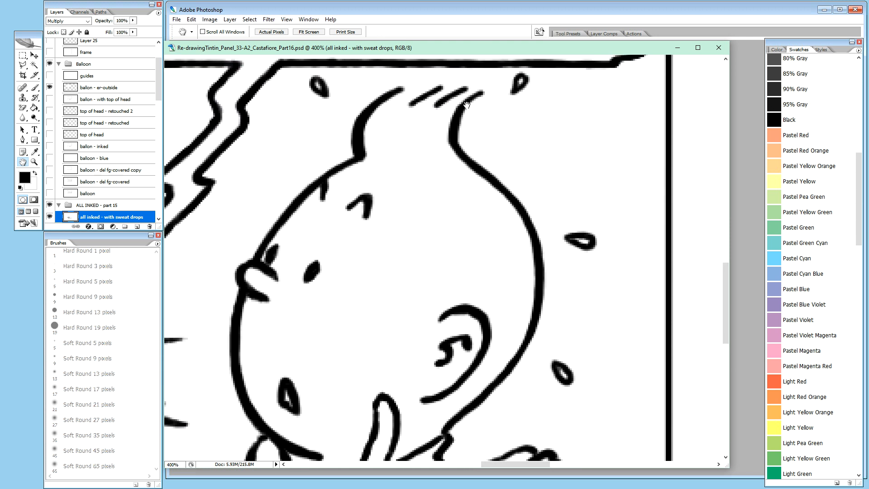
left_click_drag(423, 381, 397, 207)
left_click_drag(413, 328, 671, 240)
left_click_drag(495, 292, 658, 332)
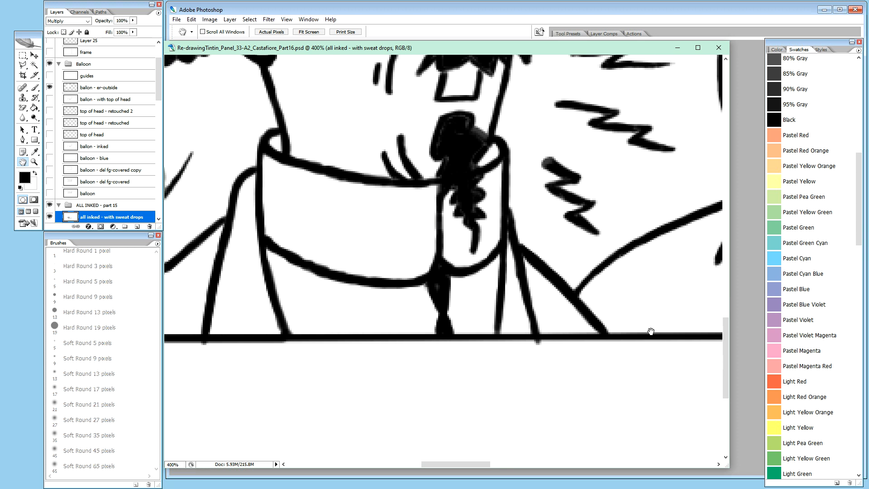
Set the blending mode of the "frame - er-inside" layer in the Frame group to Normal
left_click_drag(159, 79, 159, 57)
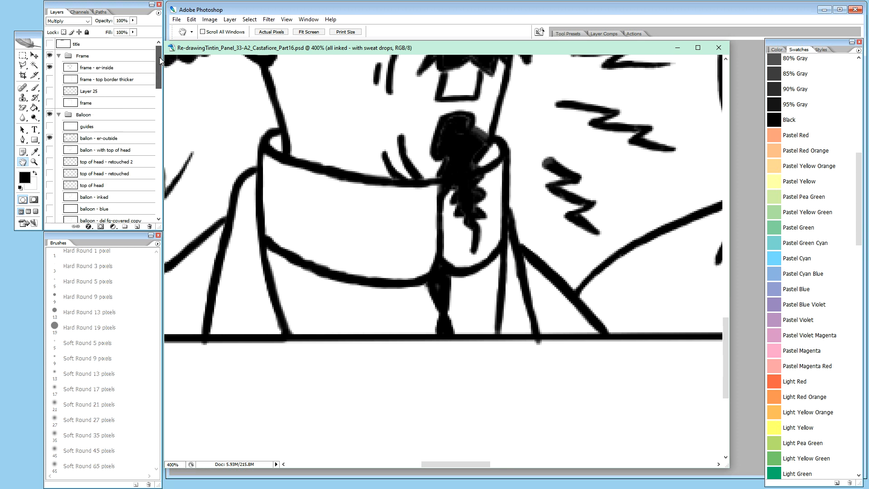
left_click(106, 68)
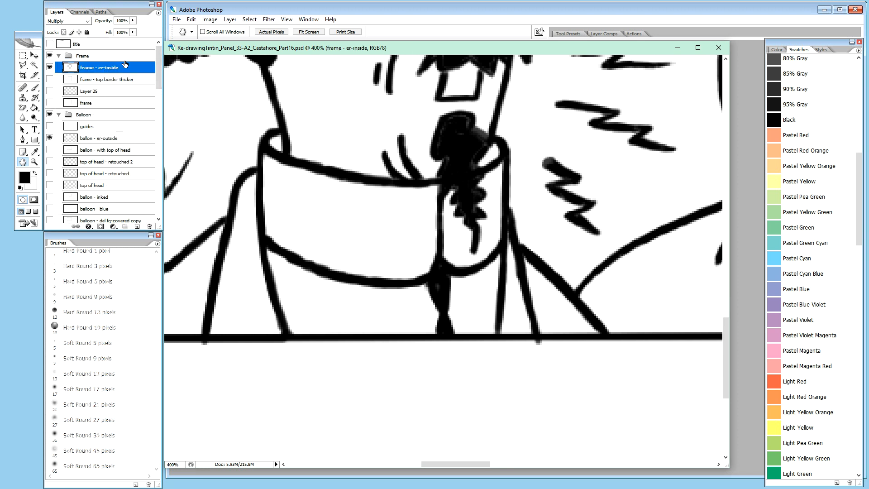
key("shift+alt+n")
key("shift+alt+m")
key("shift+alt+n")
Examine the full panel and the lines of Tintin's head, ear, hand and sweat drops, checking them against the reference page
key("ctrl+minus")
key("ctrl+minus")
key("ctrl+minus")
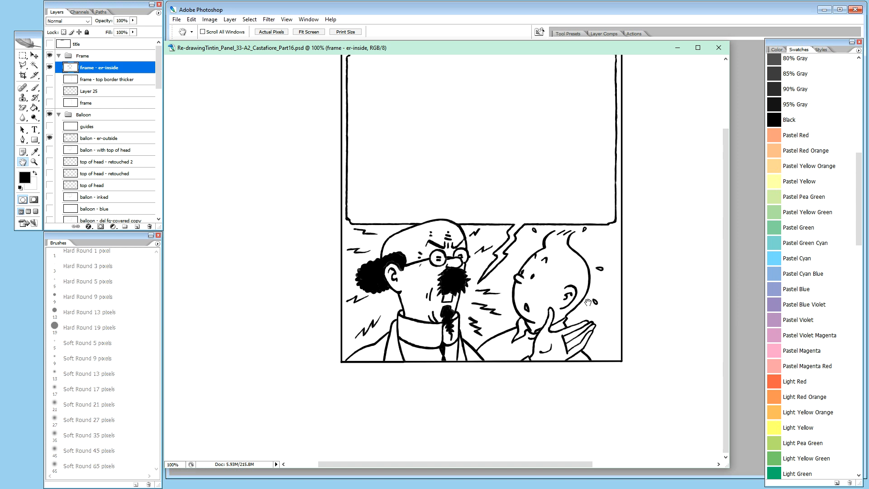
key("ctrl+plus")
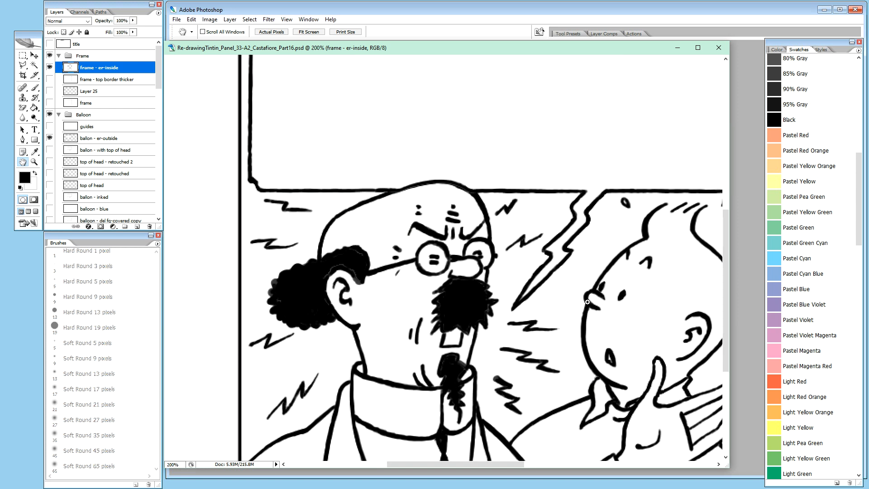
key("ctrl+plus")
left_click_drag(599, 281, 269, 169)
left_click_drag(336, 215, 325, 179)
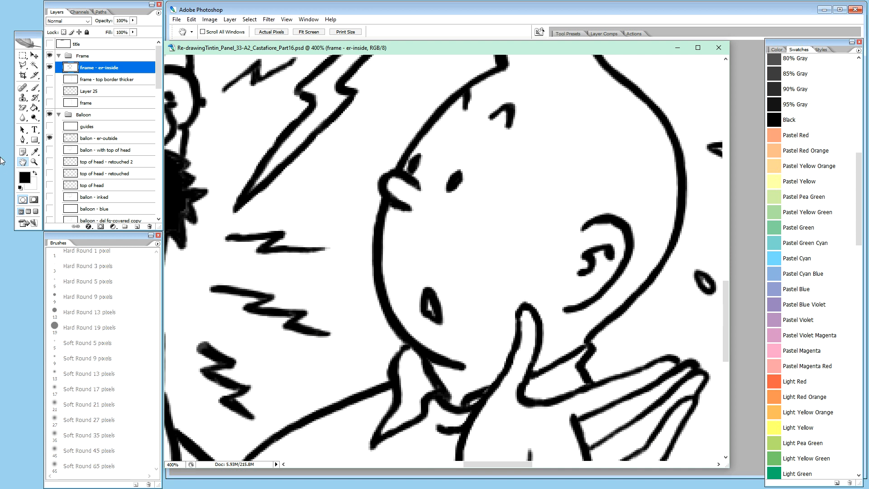
left_click(0, 75)
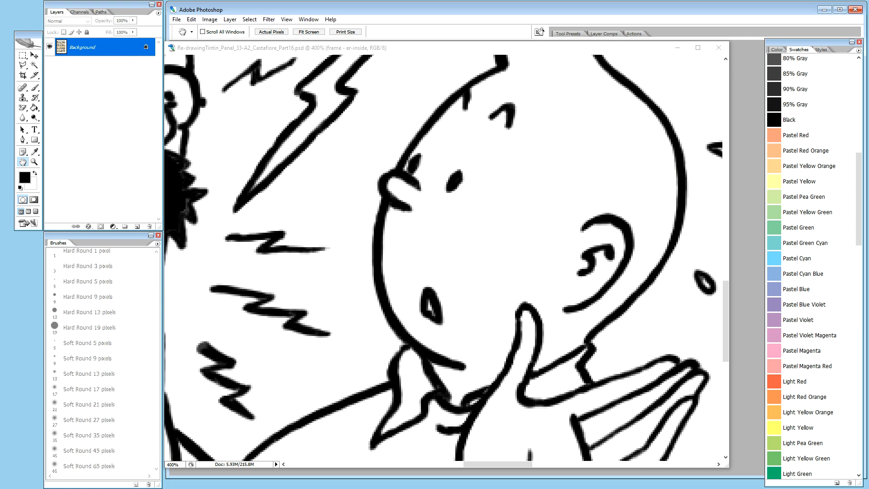
left_click(462, 52)
mouse_move(494, 190)
left_mouse_down()
mouse_move(485, 223)
mouse_move(463, 227)
left_mouse_up()
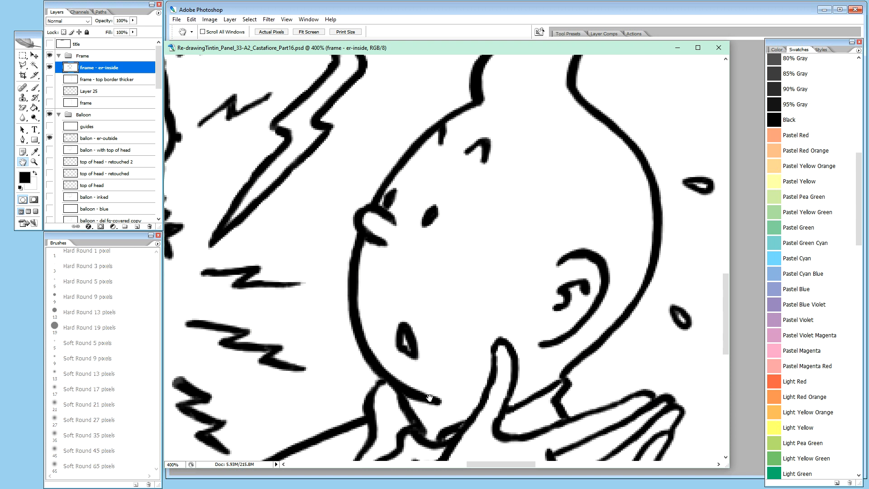
mouse_move(483, 349)
left_mouse_down()
mouse_move(403, 248)
mouse_move(361, 225)
mouse_move(304, 336)
left_mouse_up()
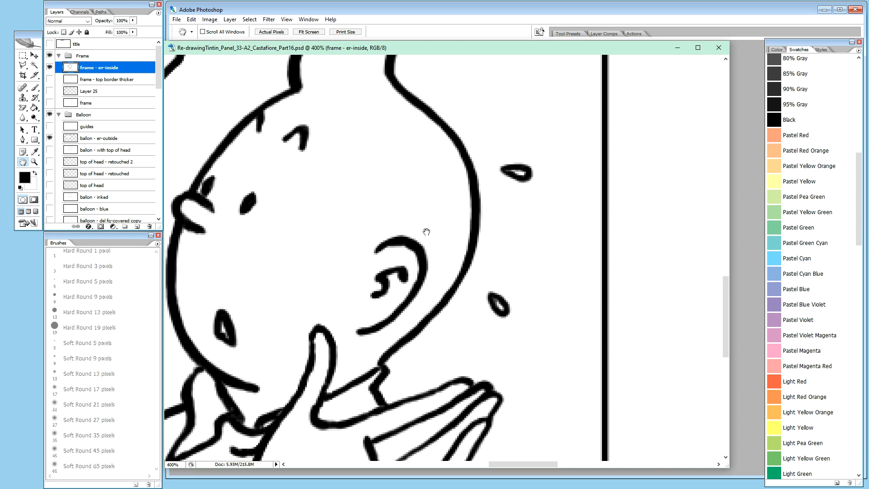
left_click_drag(385, 127, 383, 152)
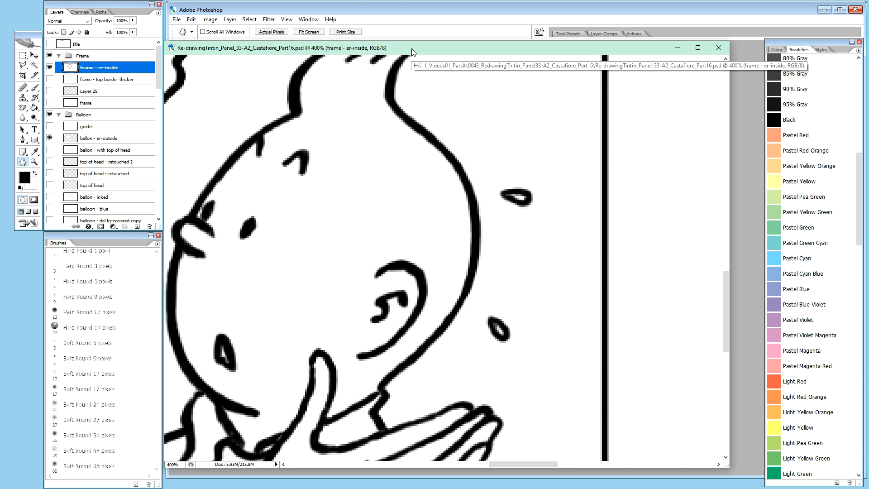
scroll(159, 79, "down", 1)
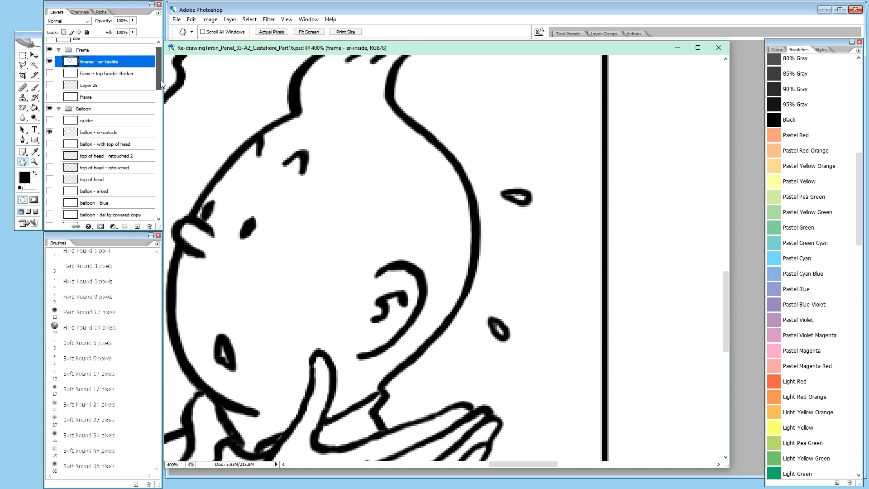
Duplicate the "all inked - with sweat drops" layer in the ALL INKED - part 15 group and hide the original
left_click_drag(162, 83, 164, 112)
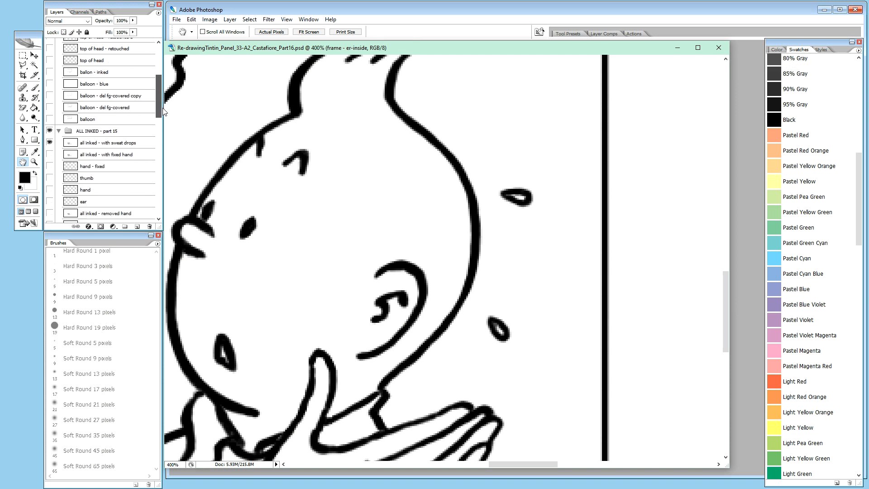
left_click(123, 144)
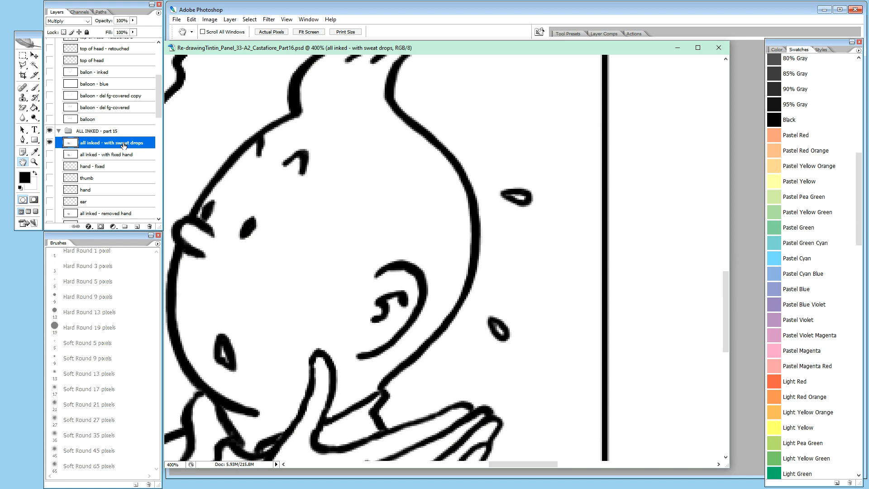
key("ctrl+j")
left_click(49, 154)
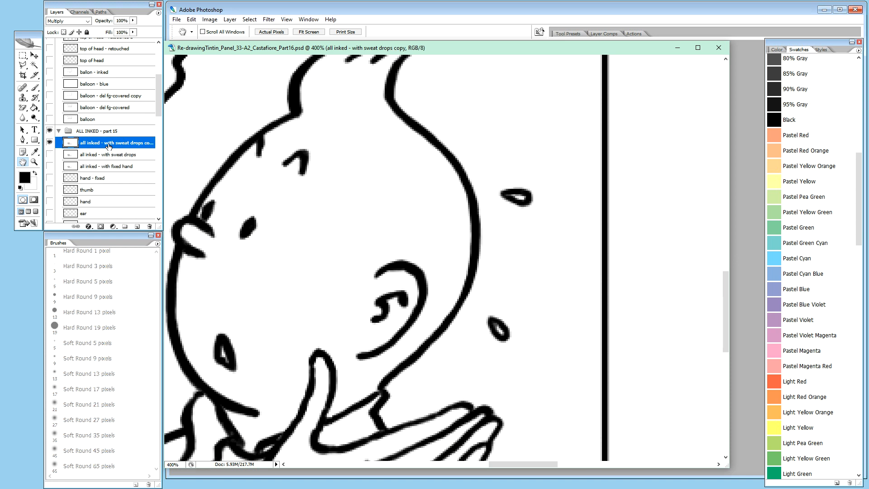
Rename the duplicated layer as "all inked - with Tintins outl fix"
double_click(113, 141)
left_click_drag(113, 143, 151, 143)
type("Tin")
type("ins")
type("cutl")
key("Return")
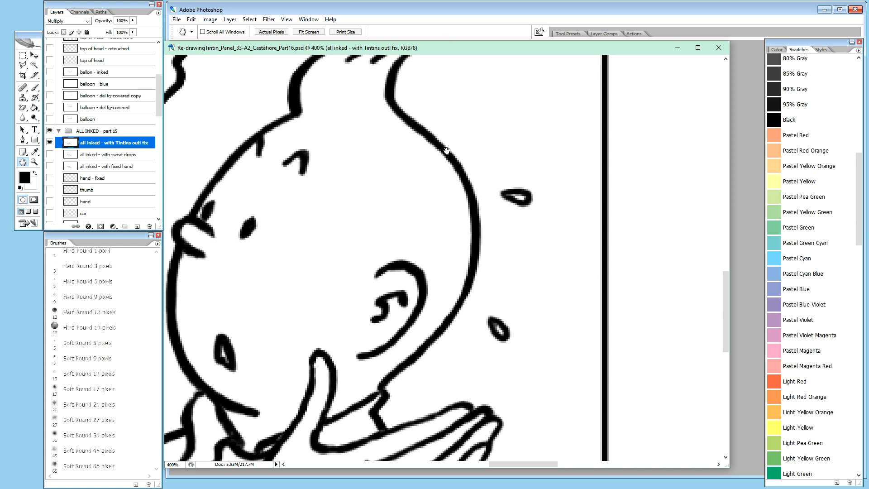
Smooth and reinforce the outline of Tintin's head with black brush strokes from the base of the quiff down the upper back
key("b")
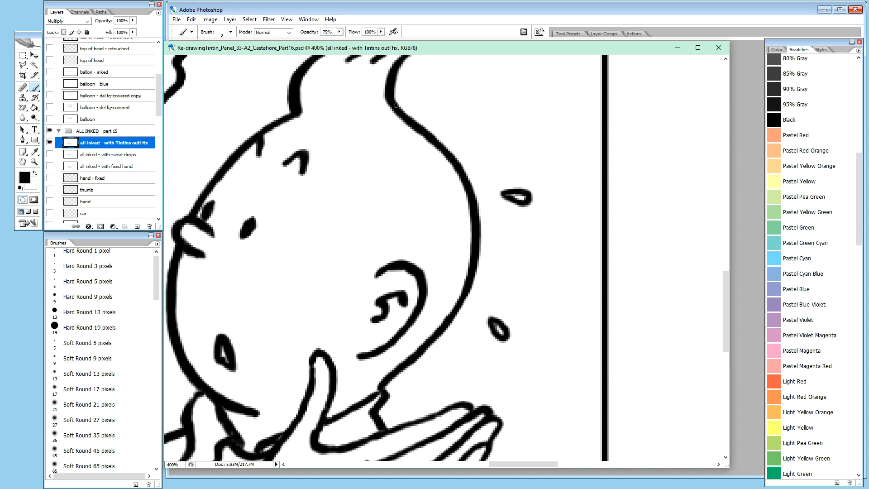
left_click_drag(401, 110, 394, 96)
left_click(399, 110)
left_click_drag(399, 109, 448, 149)
mouse_move(439, 139)
left_mouse_down()
mouse_move(453, 158)
mouse_move(449, 152)
left_mouse_up()
left_click_drag(435, 139, 457, 162)
left_click_drag(454, 159, 462, 178)
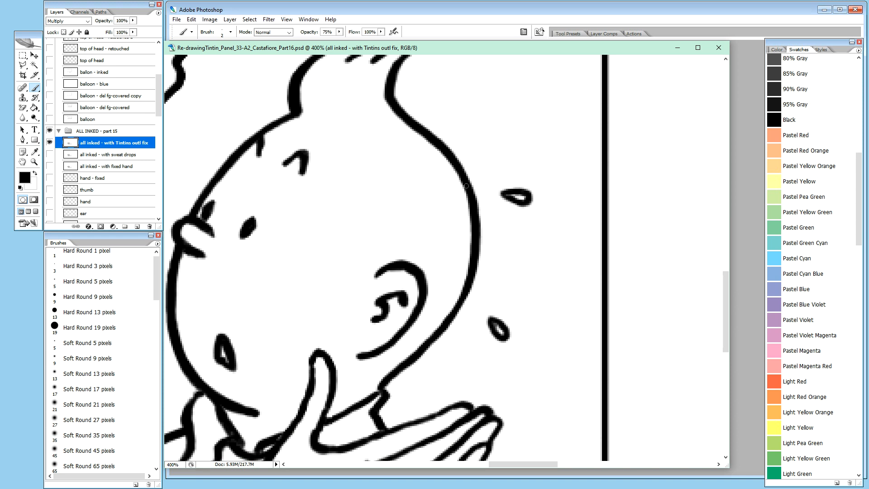
Reinforce the outline along the back of Tintin's head between the two lower sweat drops with black
left_click_drag(461, 169, 478, 210)
left_click_drag(475, 209, 478, 223)
left_click_drag(476, 224, 476, 267)
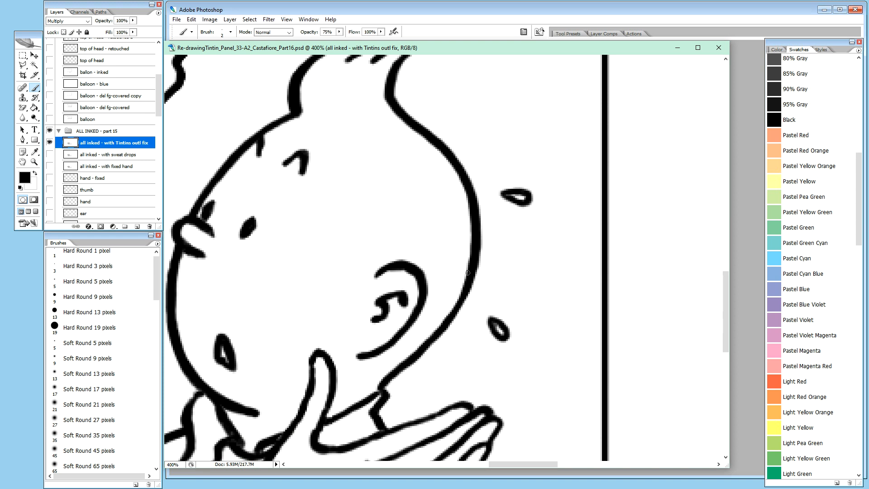
left_click_drag(468, 263, 455, 308)
Trim the inner edge of the back-of-head outline level with the ear in white and touch up the line in black
key("x")
left_click_drag(465, 255, 460, 280)
key("x")
left_click_drag(452, 310, 441, 323)
left_click_drag(469, 269, 469, 256)
key("x")
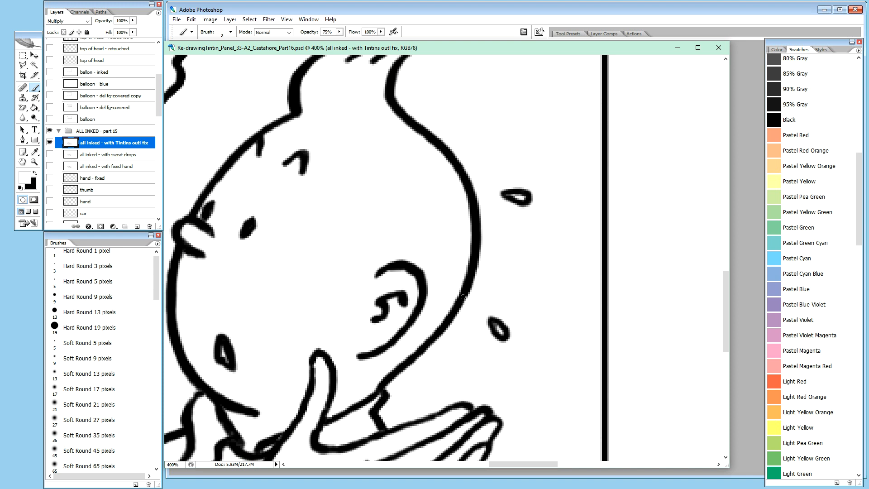
Even out the head outline curving below the ear towards the neck with black strokes and trim its inner edge with white
key("c")
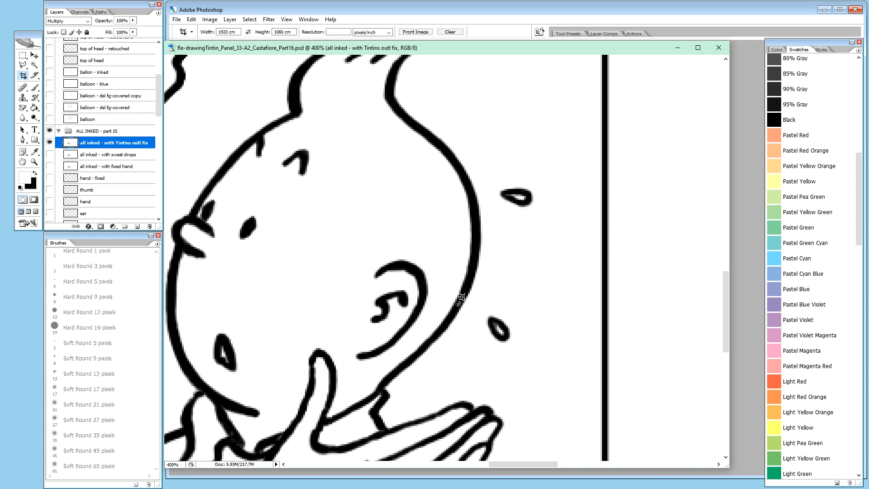
key("b")
key("x")
left_click_drag(462, 297, 455, 309)
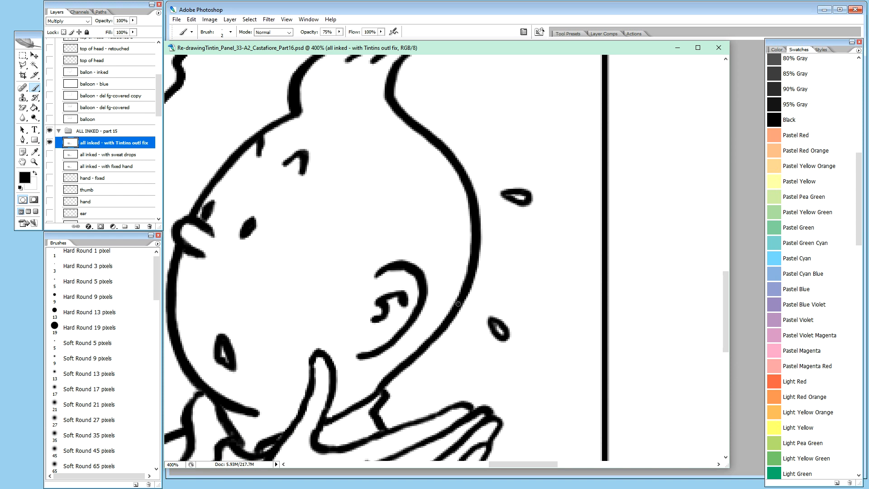
left_click_drag(462, 298, 455, 311)
mouse_move(422, 344)
left_mouse_down()
mouse_move(410, 357)
mouse_move(415, 347)
left_mouse_up()
key("x")
left_click_drag(442, 314, 437, 321)
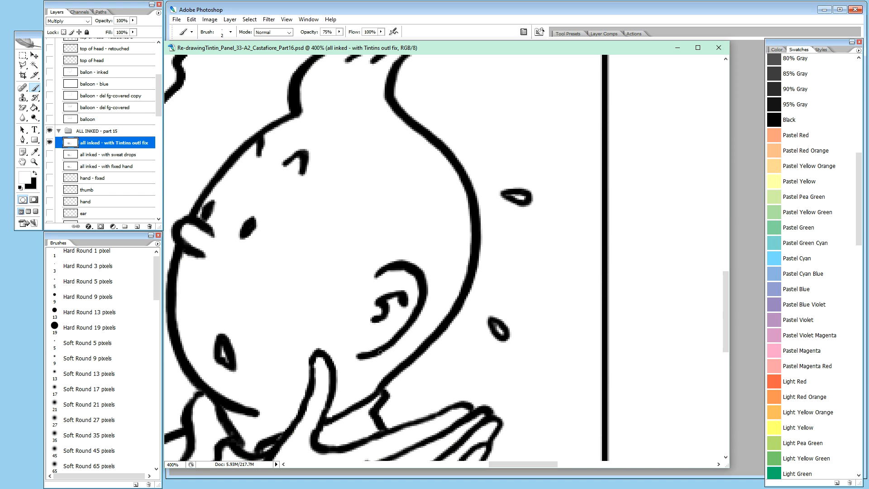
Thin the inner edge of the head outline behind Tintin's earlobe with white and reinforce its outer edge with black
key("ctrl+minus")
key("ctrl+minus")
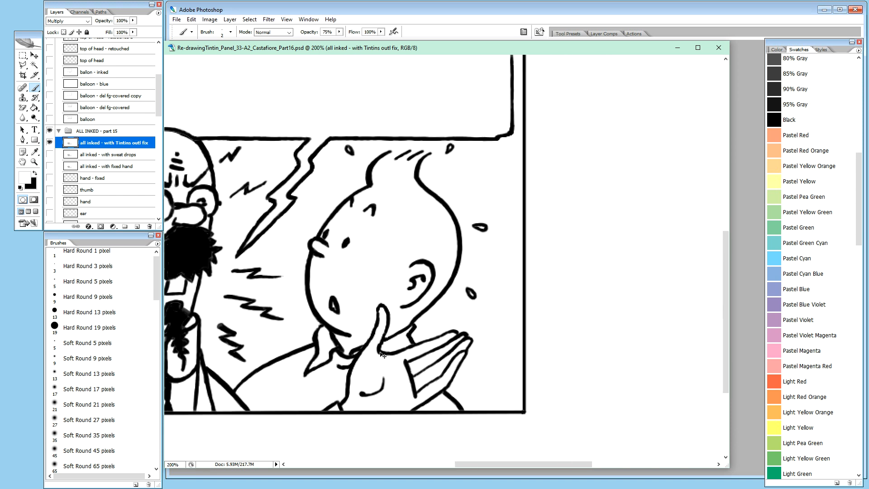
key("ctrl+minus")
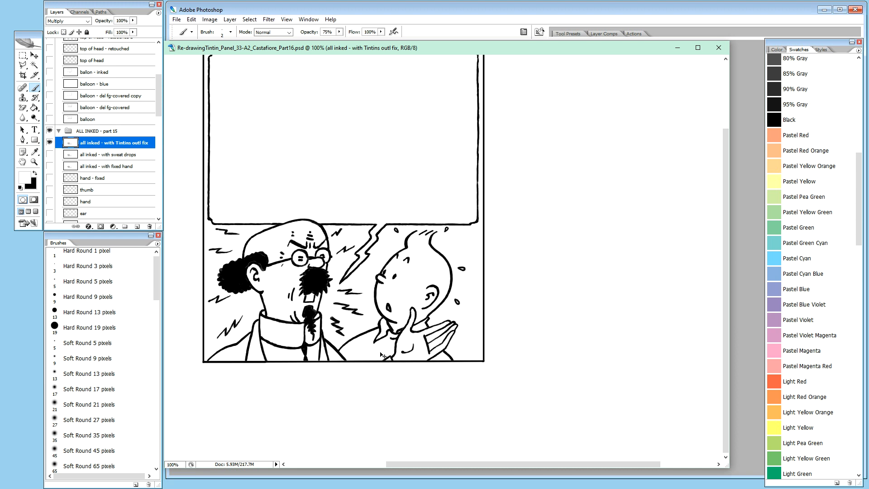
key("ctrl+plus")
key("ctrl+plus")
key("ctrl+plus")
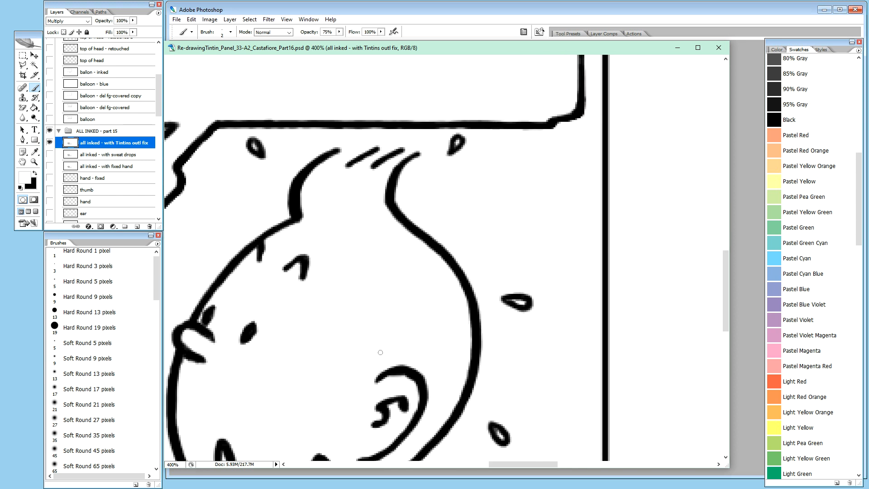
key("space")
left_click_drag(404, 317, 441, 111)
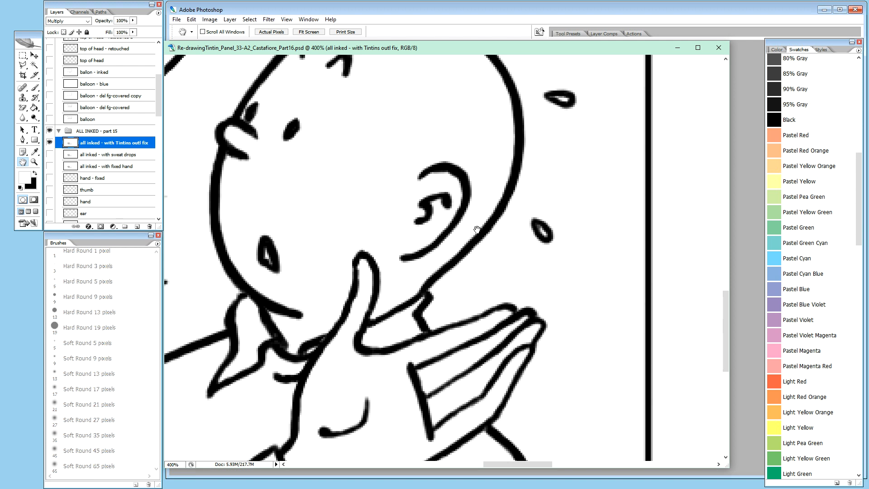
key("b")
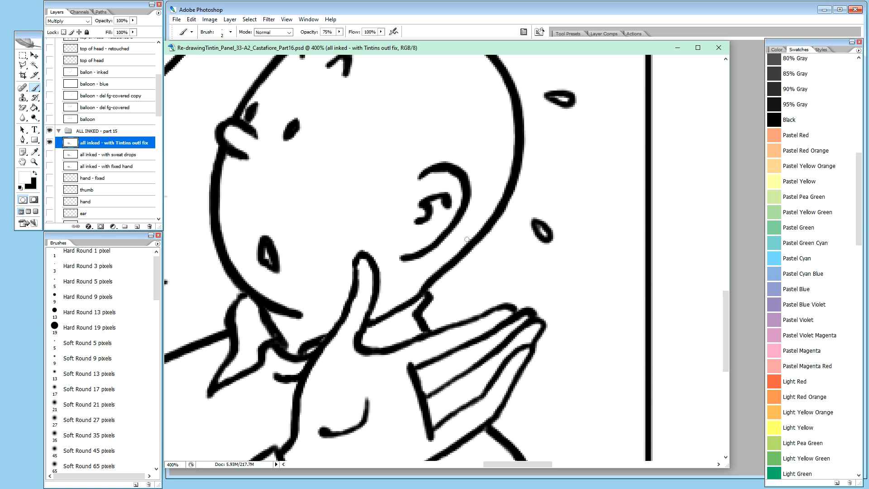
left_click_drag(468, 240, 461, 245)
left_click_drag(480, 226, 450, 253)
key("x")
left_click_drag(496, 221, 465, 254)
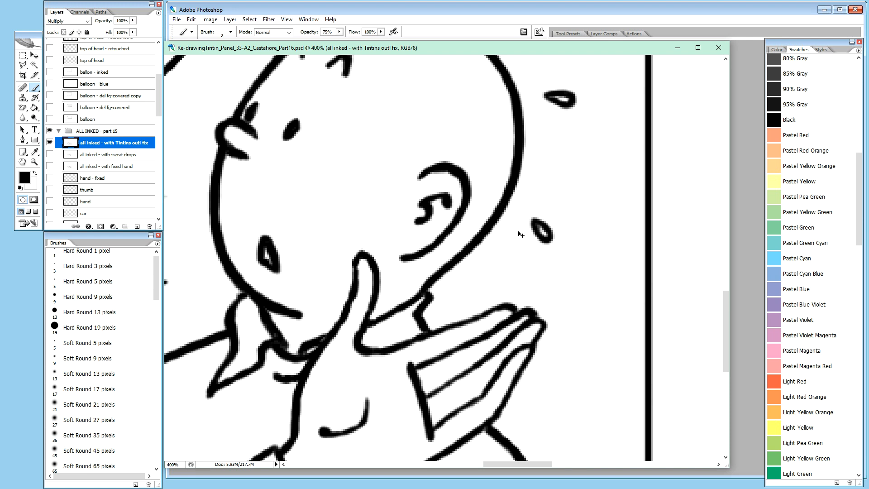
Examine the corrected outline of Tintin's head up close and within the whole inked panel
key("ctrl+minus")
key("ctrl+minus")
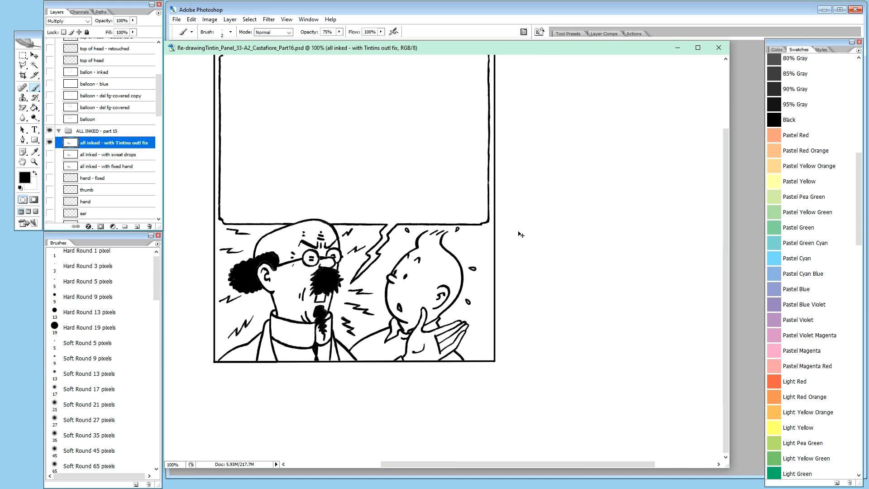
key("ctrl+plus")
key("ctrl+plus")
key("ctrl+plus")
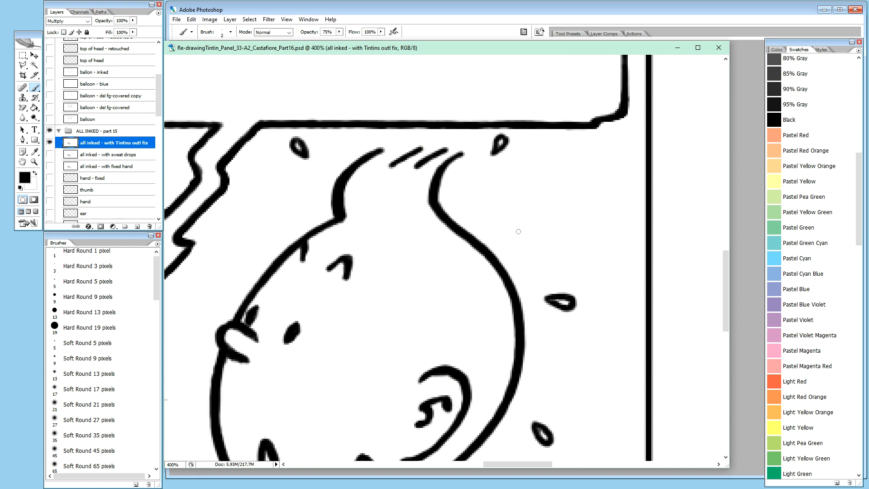
key("h")
mouse_move(329, 293)
left_mouse_down()
mouse_move(342, 289)
mouse_move(435, 114)
left_mouse_up()
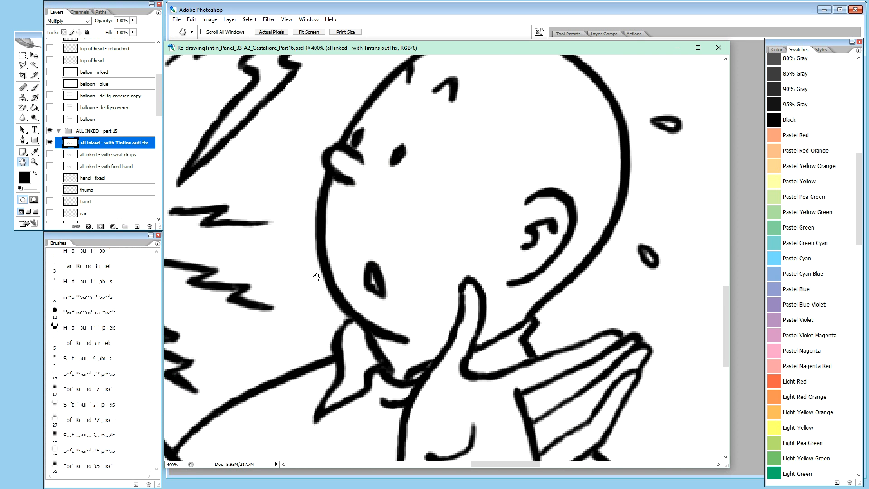
key("ctrl+minus")
key("ctrl+minus")
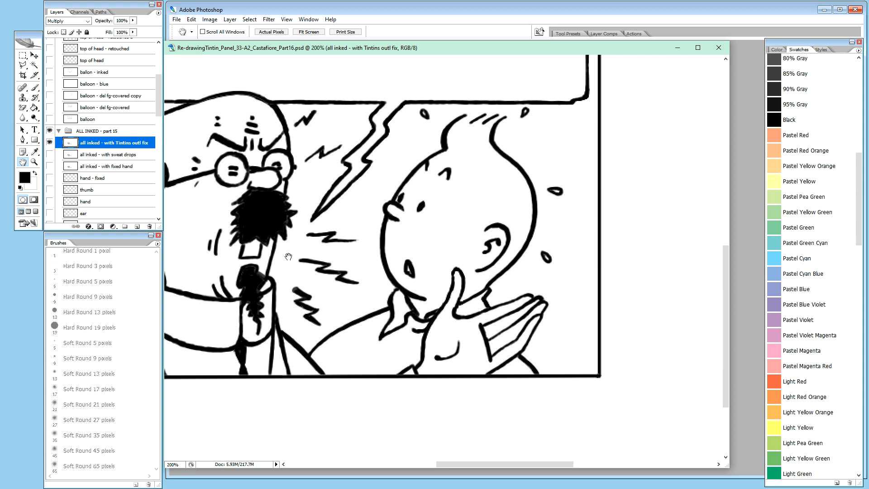
left_click_drag(394, 262, 511, 297)
left_click_drag(730, 221, 766, 220)
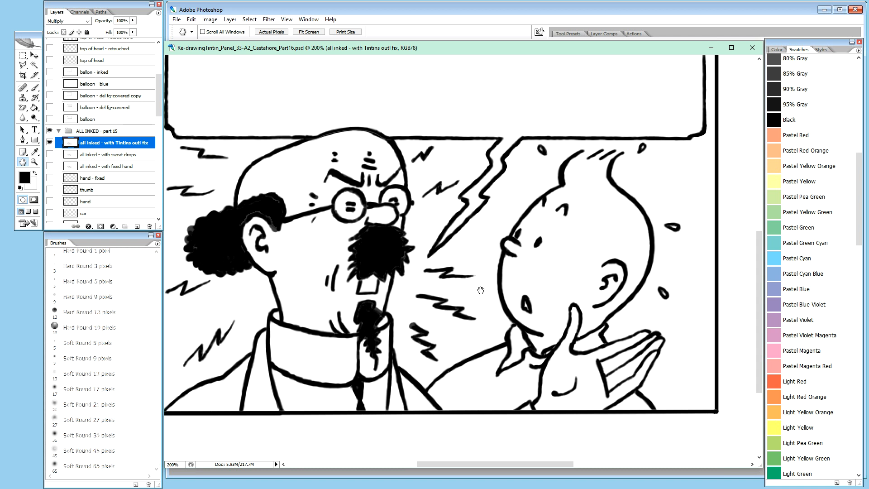
left_click_drag(465, 296, 490, 315)
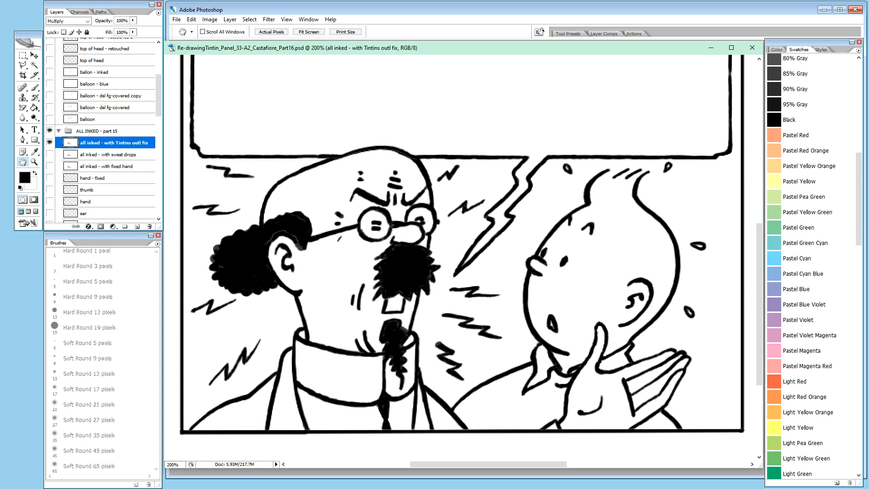
key("alt+Tab")
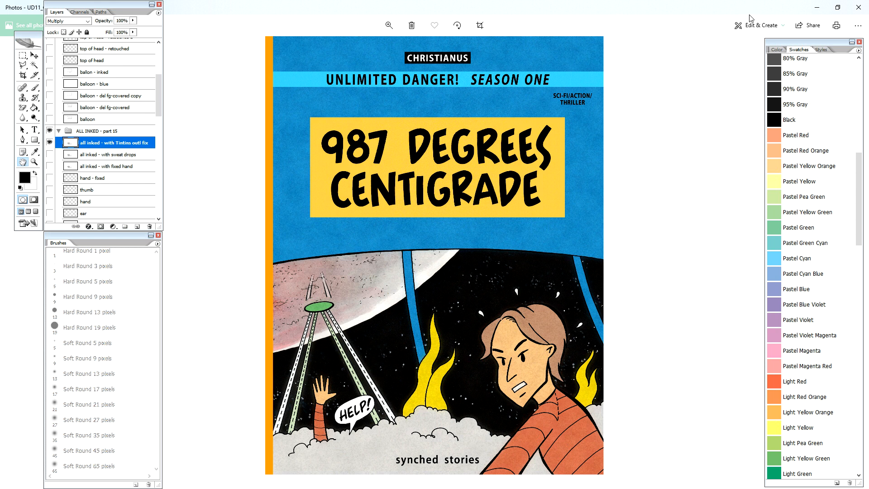
left_click(819, 10)
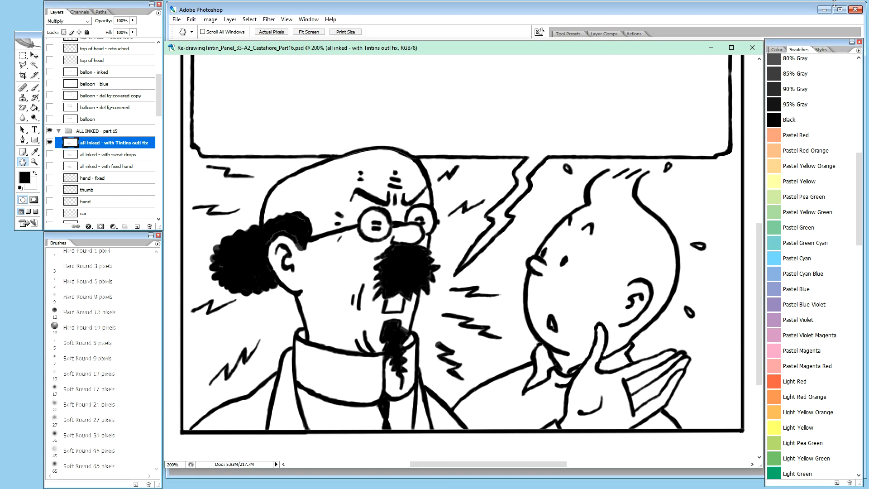